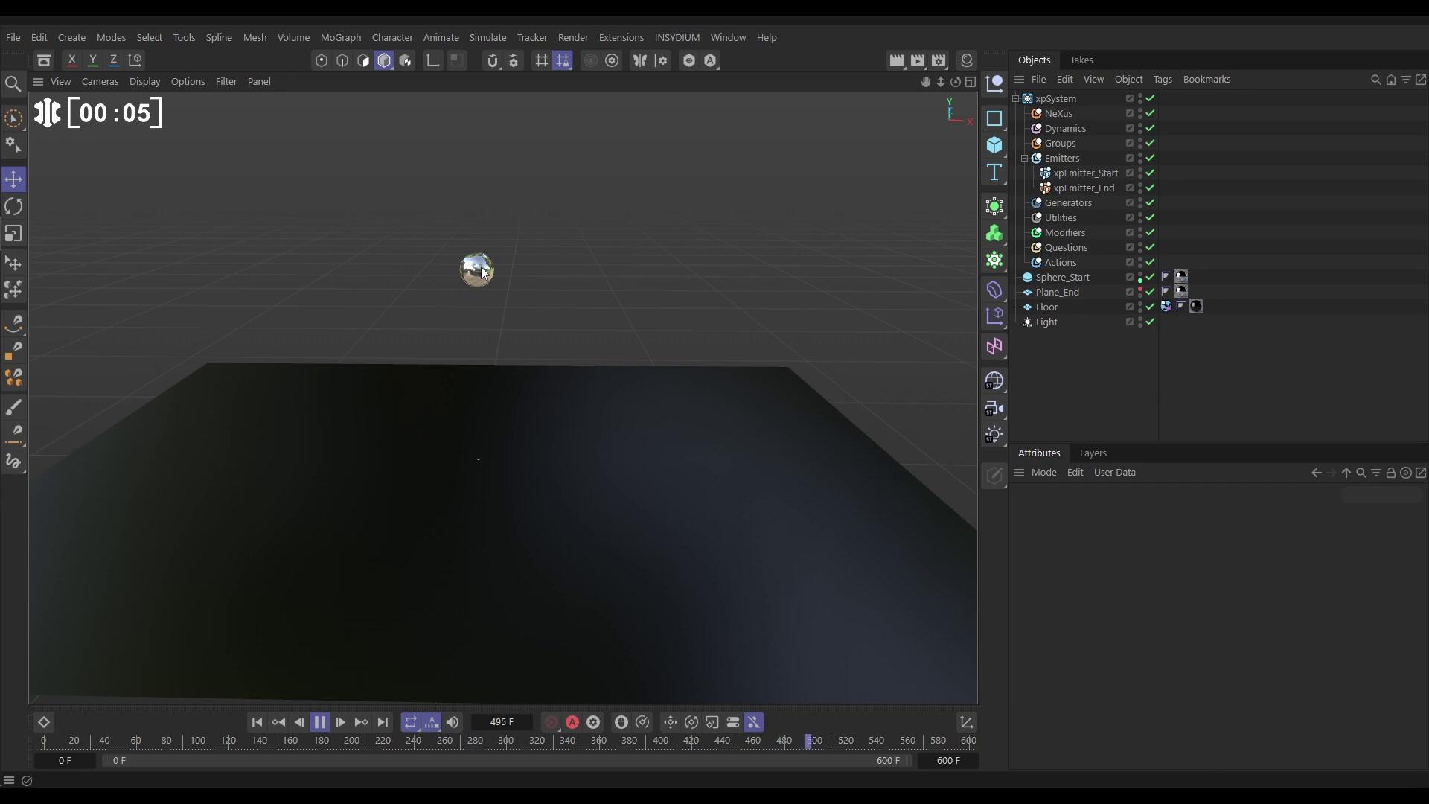
Make Plane_End visible in the viewport and pause playback at frame 114
{"action": "left_click", "coordinate": [1141, 290]}
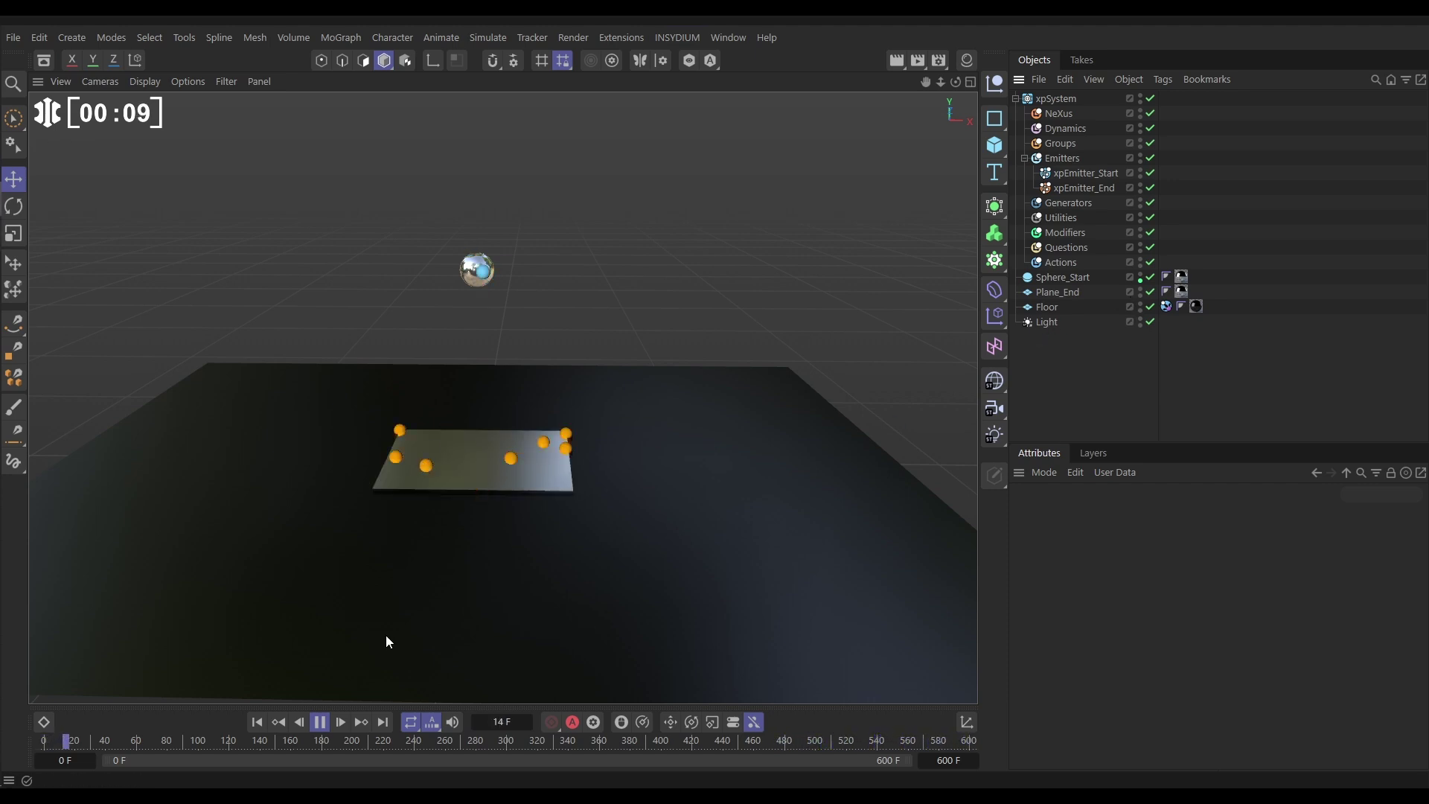
{"action": "left_click", "coordinate": [320, 722]}
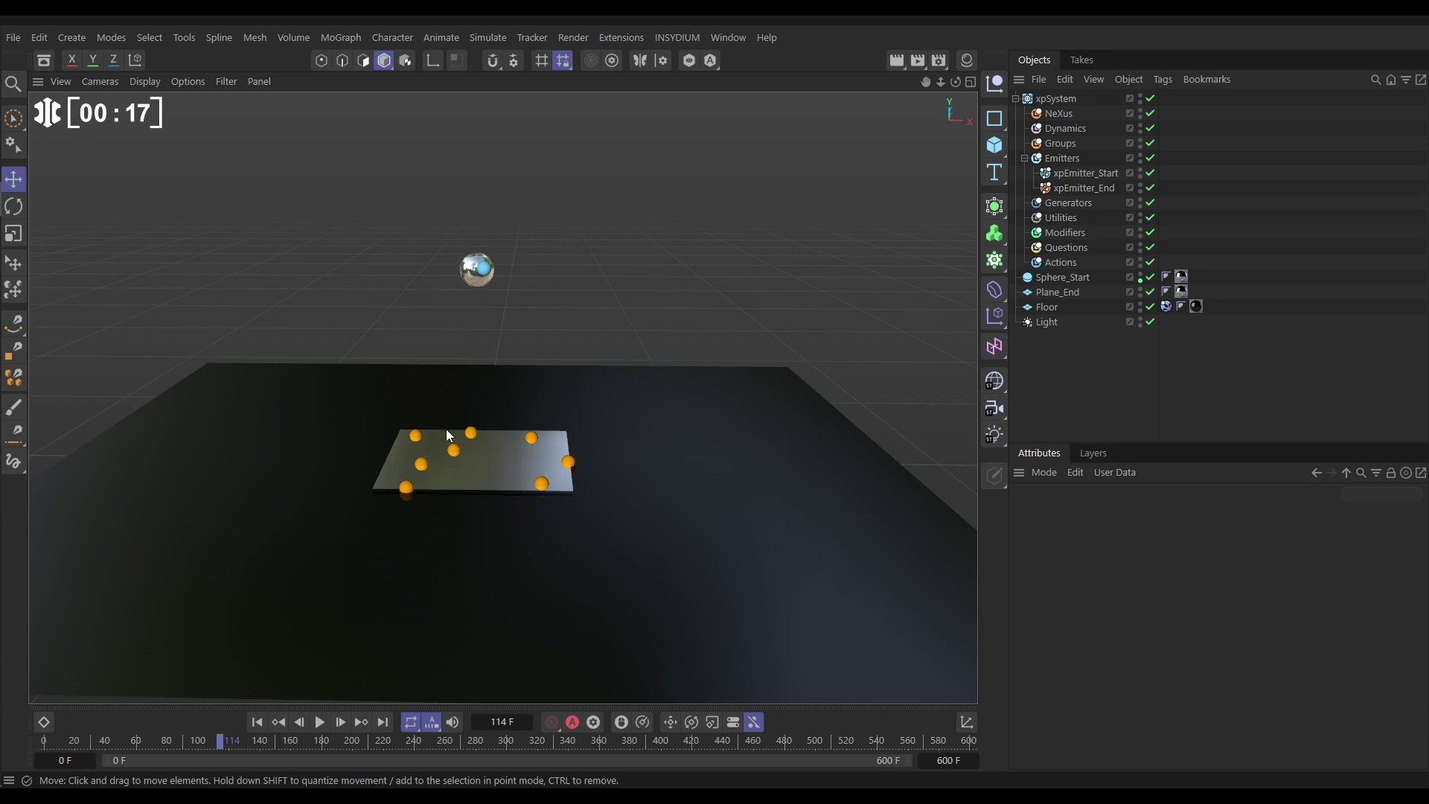
Add an mtSplineFX object from INSYDIUM MeshTools and place it inside the Utilities group
{"action": "left_click", "coordinate": [679, 38]}
{"action": "mouse_move", "coordinate": [704, 145]}
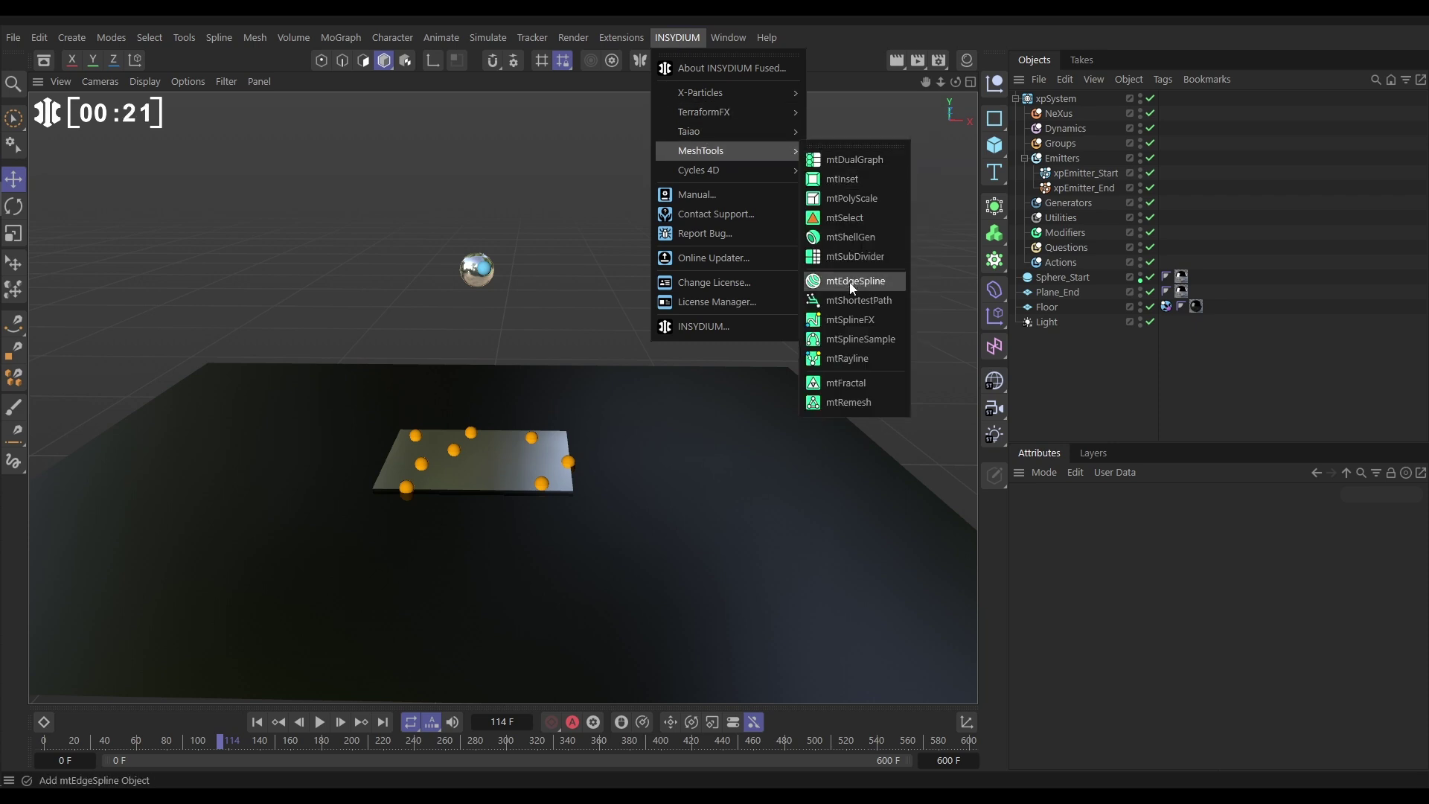
{"action": "left_click", "coordinate": [849, 319]}
{"action": "left_click_drag", "start_coordinate": [1070, 108], "coordinate": [1061, 229]}
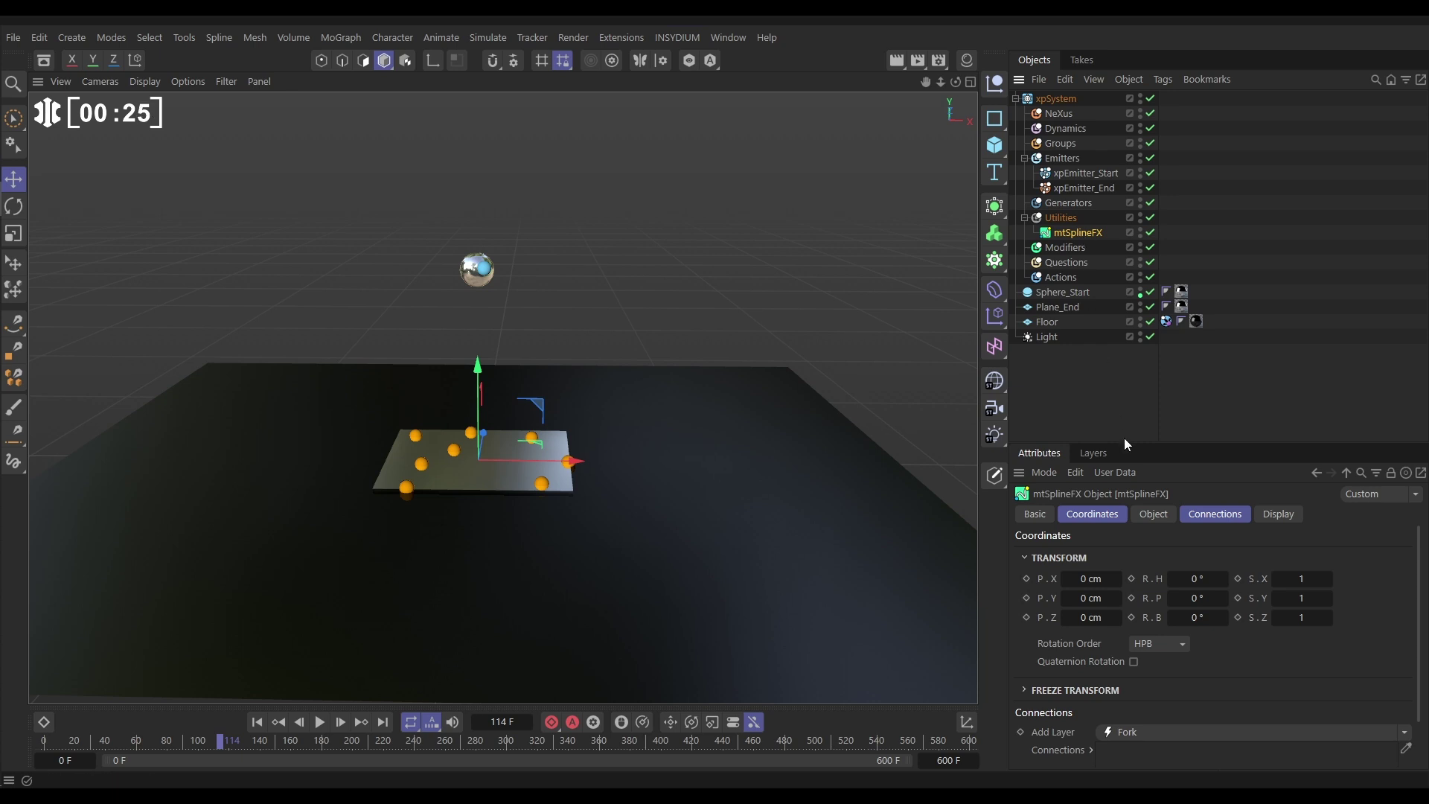
Set xpEmitter_Start and xpEmitter_End as mtSplineFX start/end objects with Points connection type
{"action": "left_click", "coordinate": [1155, 514]}
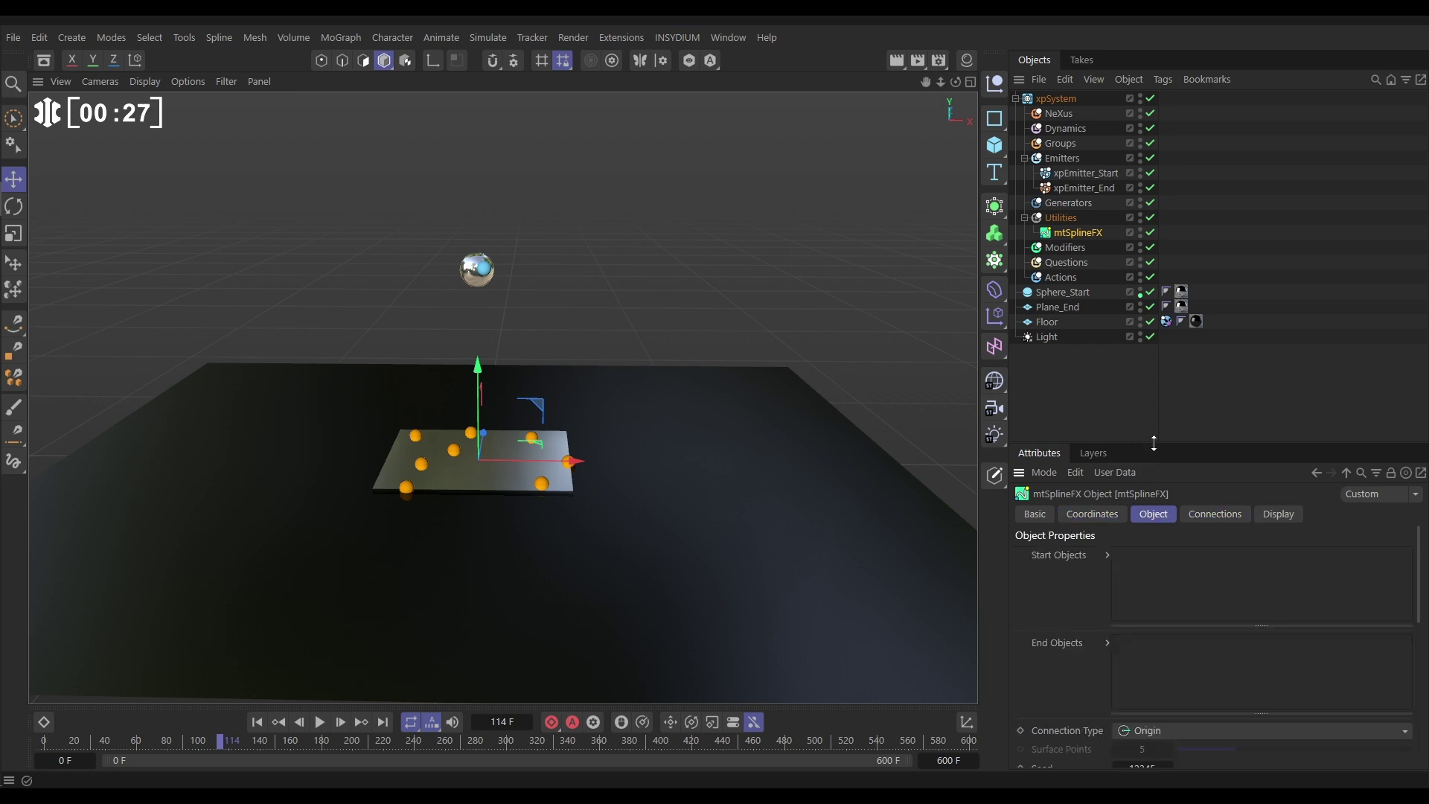
{"action": "left_click_drag", "start_coordinate": [1154, 443], "coordinate": [1150, 358]}
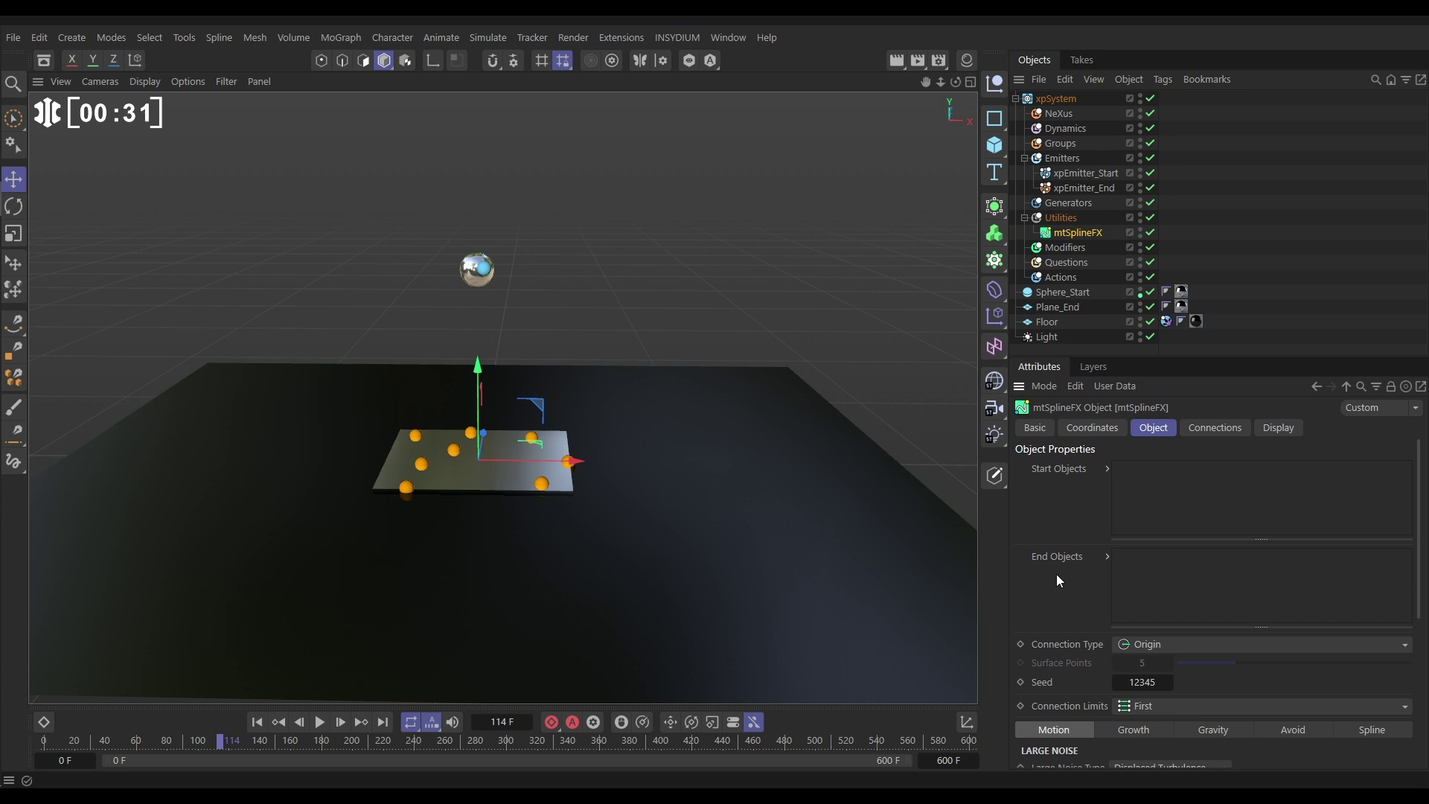
{"action": "left_click_drag", "start_coordinate": [1074, 173], "coordinate": [1207, 496]}
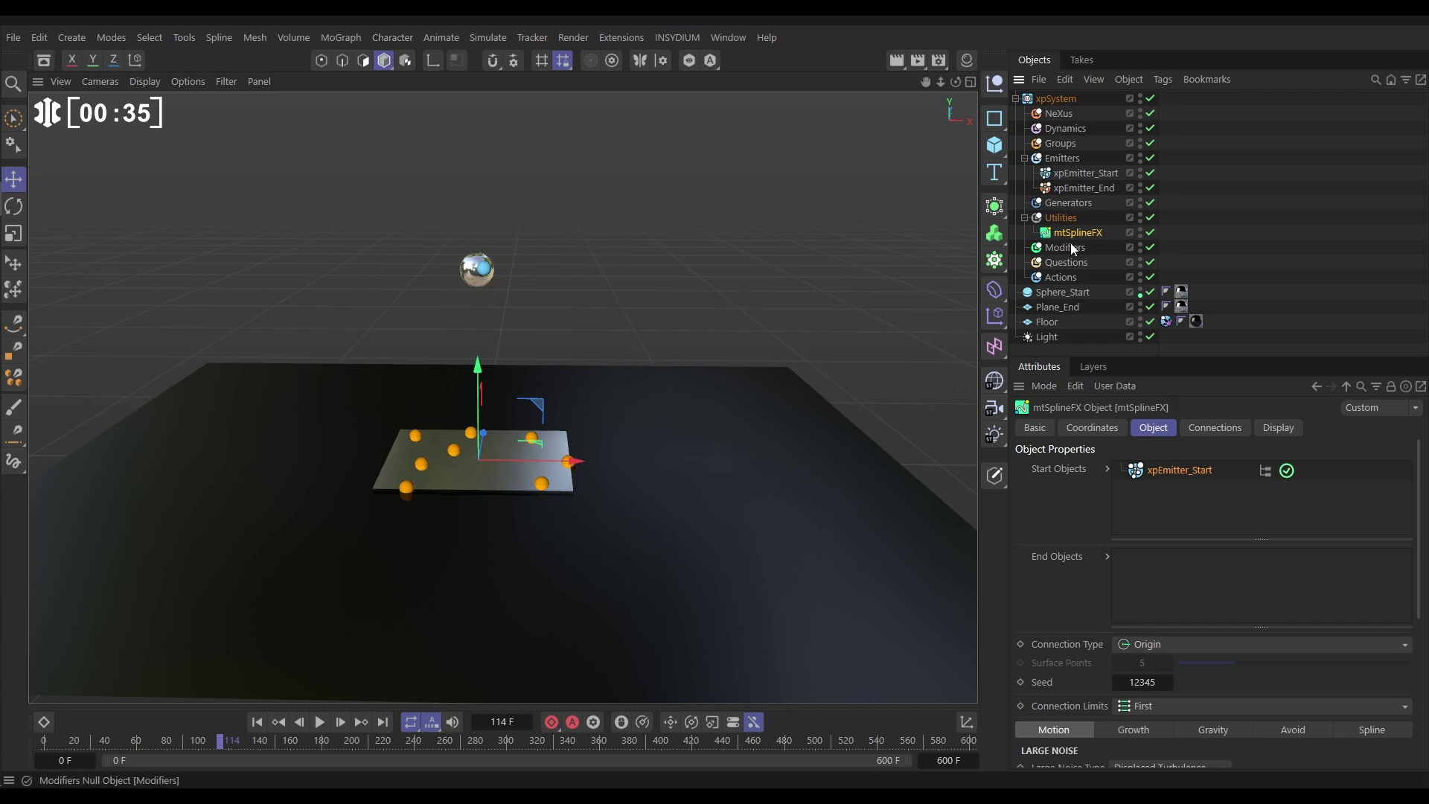
{"action": "left_click_drag", "start_coordinate": [1074, 188], "coordinate": [1190, 578]}
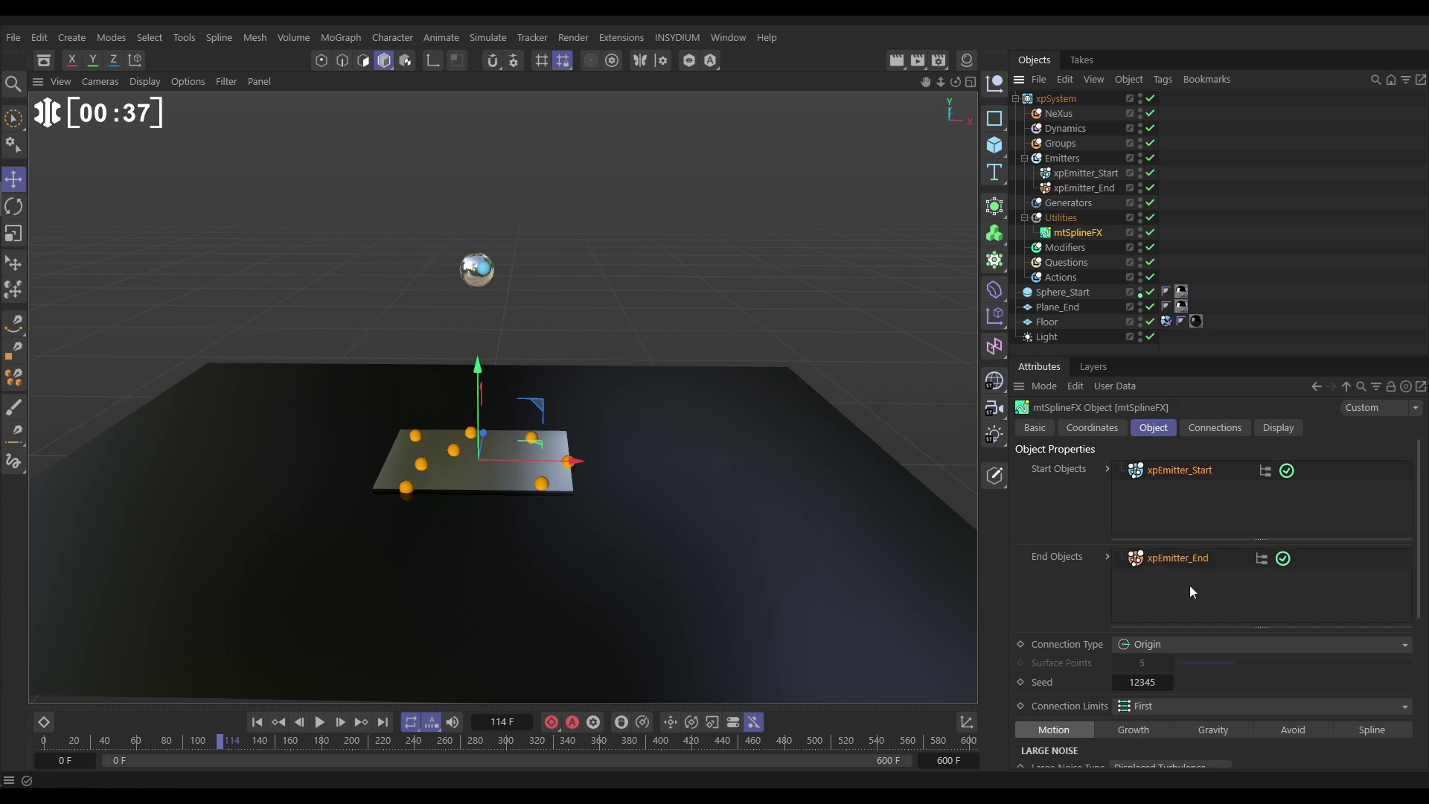
{"action": "left_click", "coordinate": [1154, 645]}
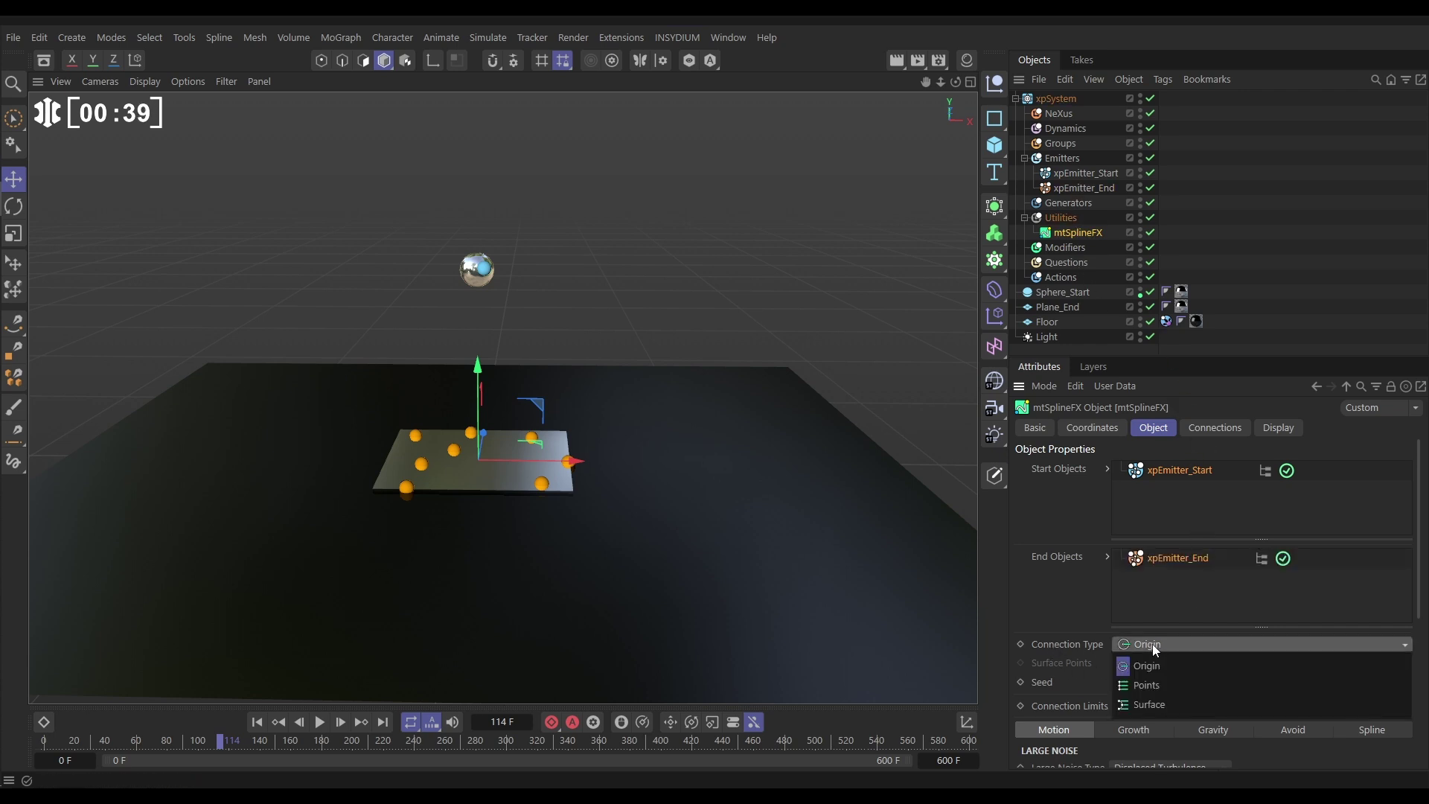
{"action": "left_click", "coordinate": [1153, 685]}
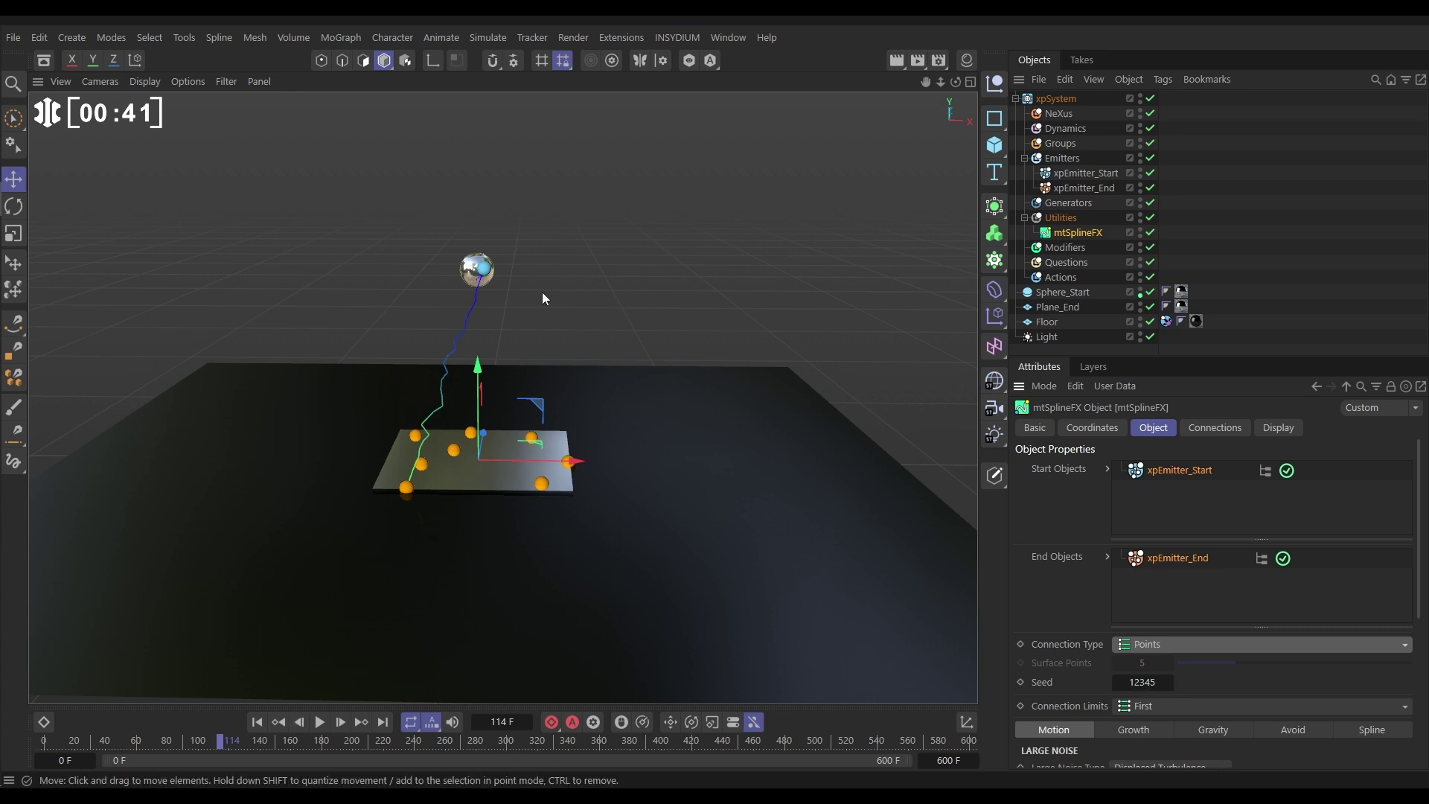
Replay the simulation from the start and pause at frame 158 to view the splines
{"action": "left_click", "coordinate": [568, 176]}
{"action": "left_click", "coordinate": [257, 722]}
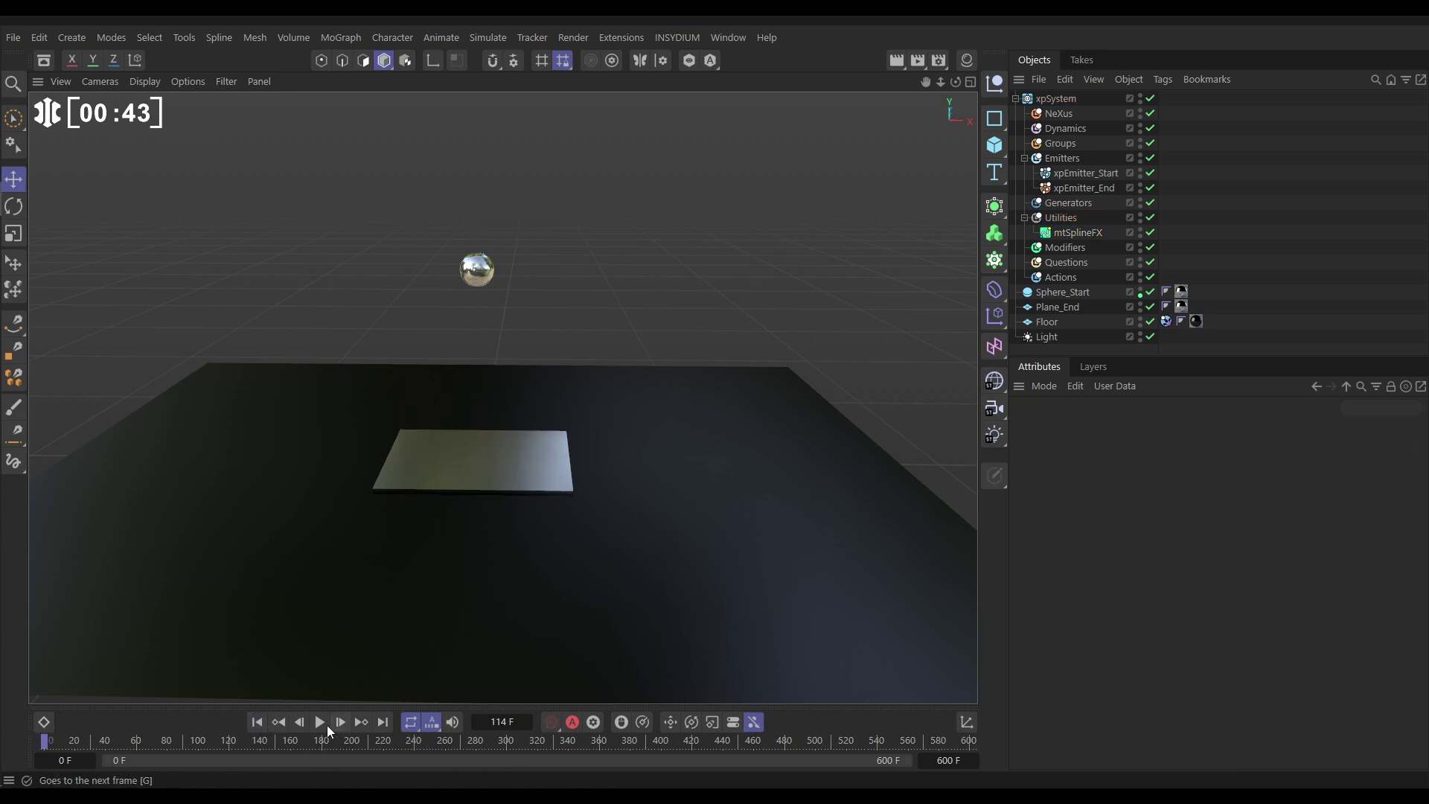
{"action": "left_click", "coordinate": [320, 722]}
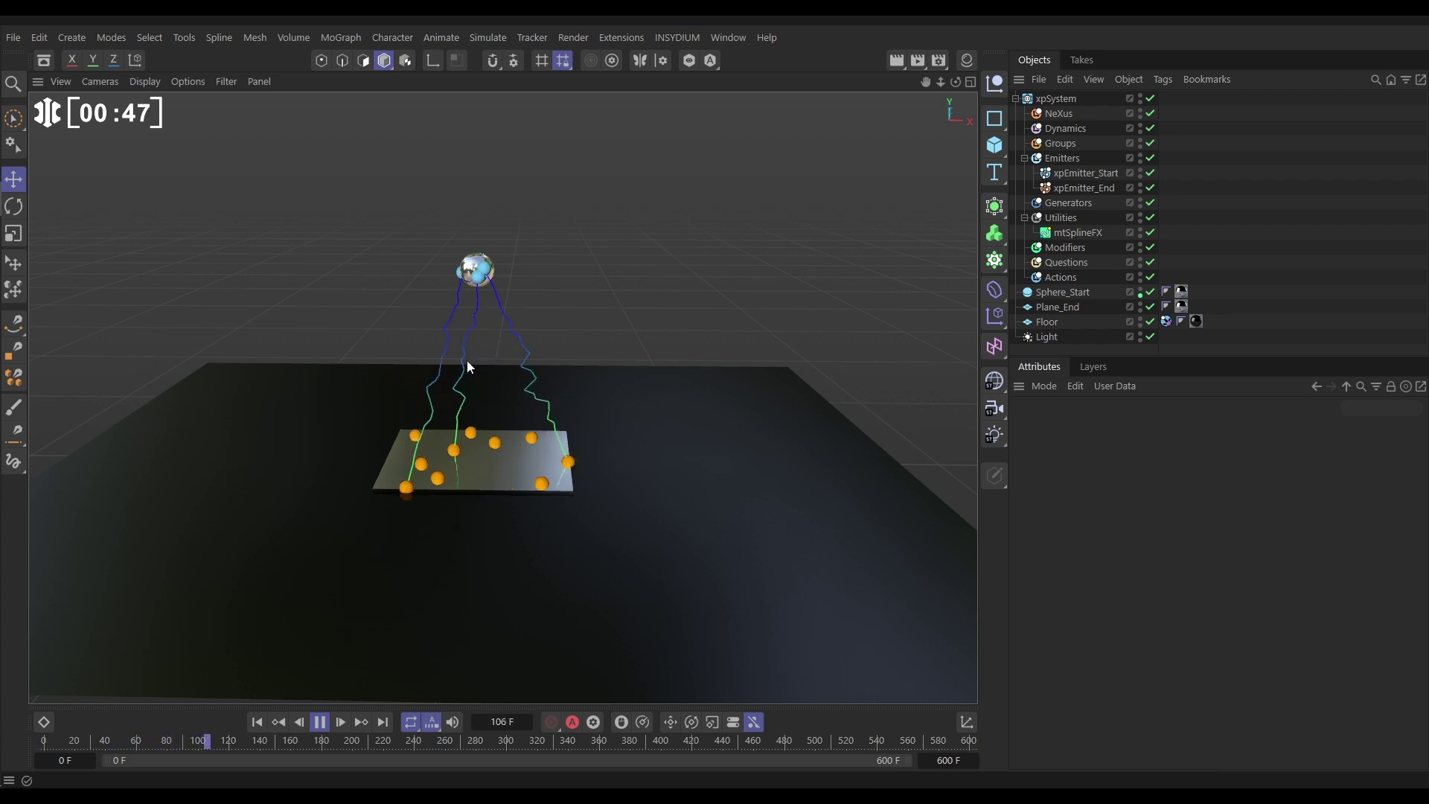
{"action": "left_click", "coordinate": [320, 722]}
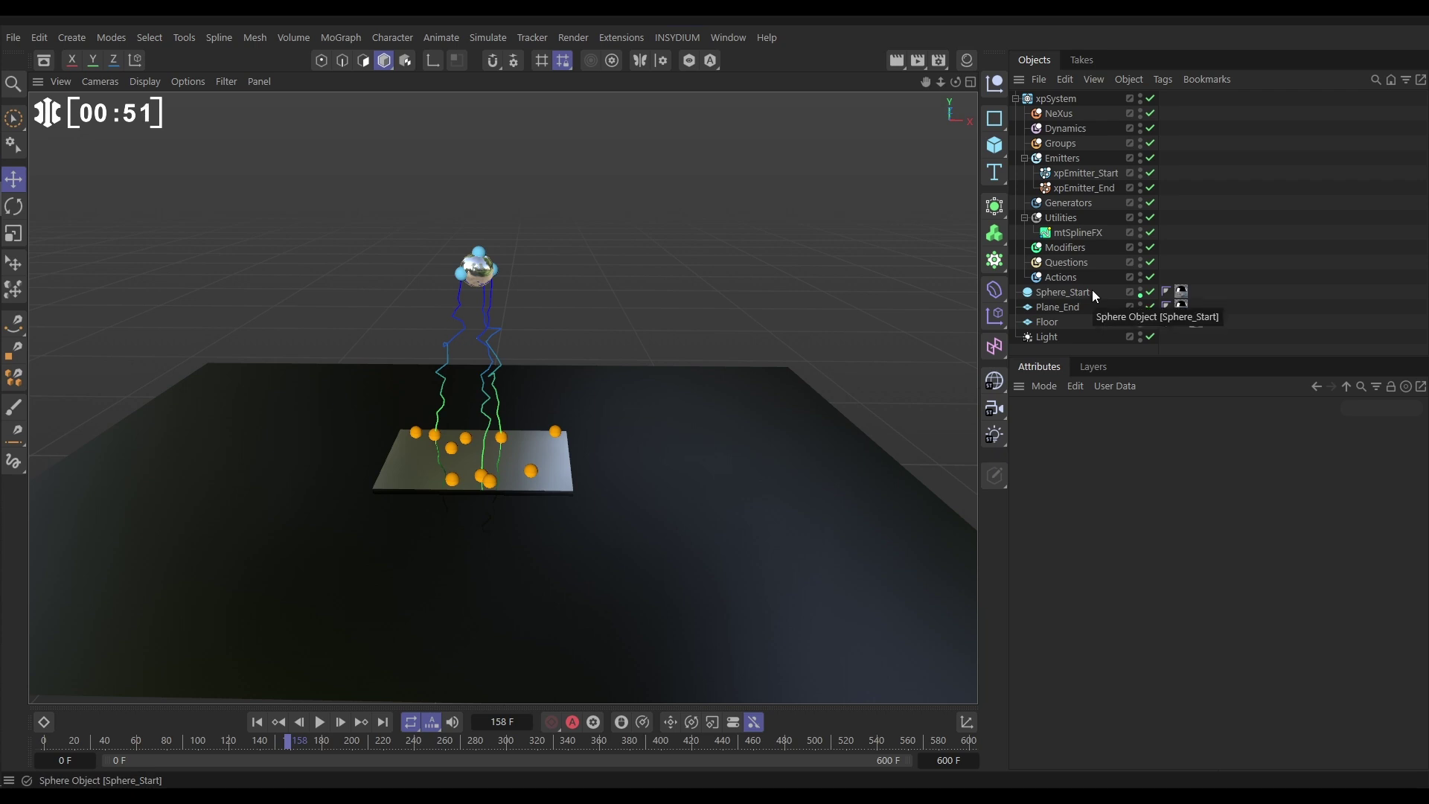
Add an xpSplineMesher under Generators with Vertex Colors turned off
{"action": "left_click", "coordinate": [1066, 203]}
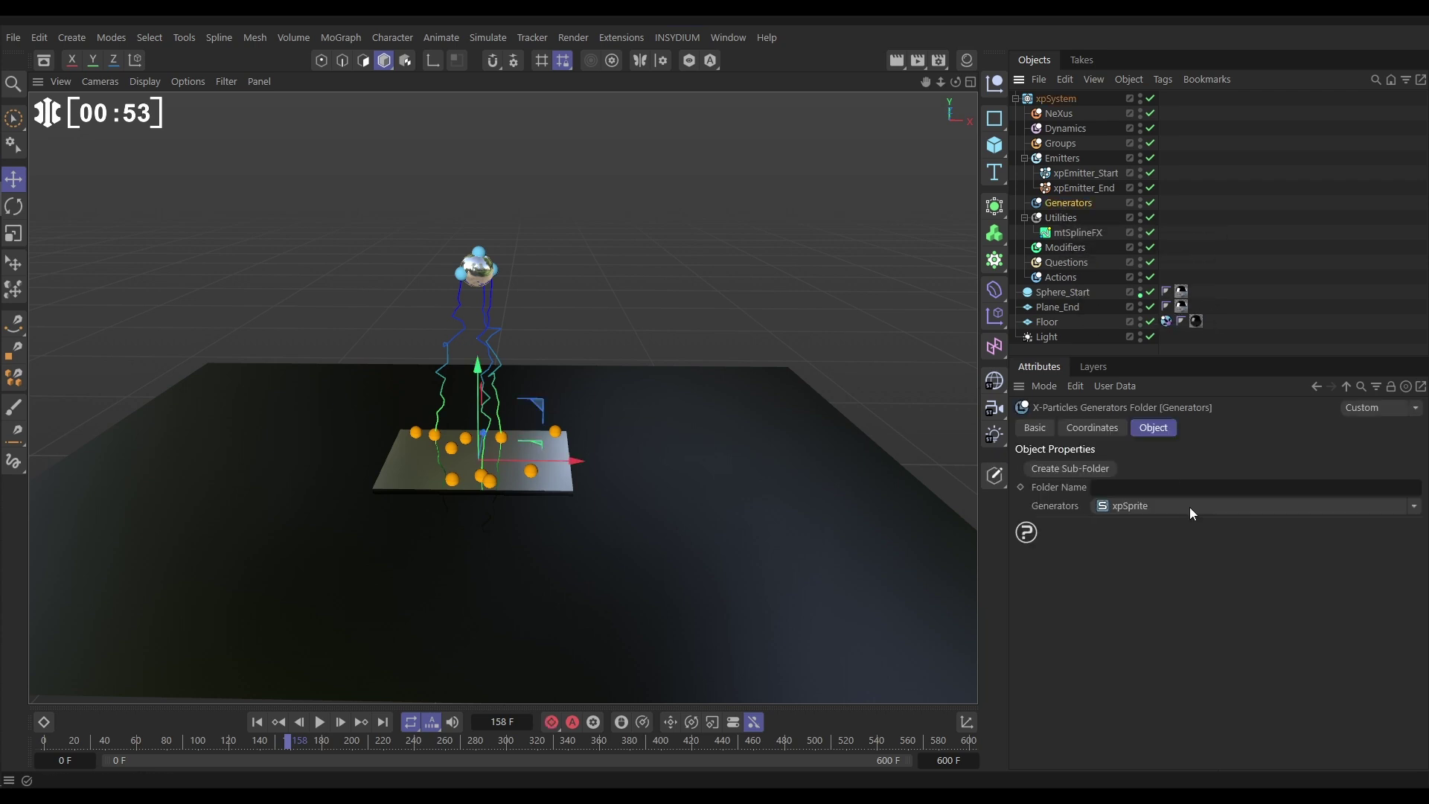
{"action": "left_click", "coordinate": [1414, 507]}
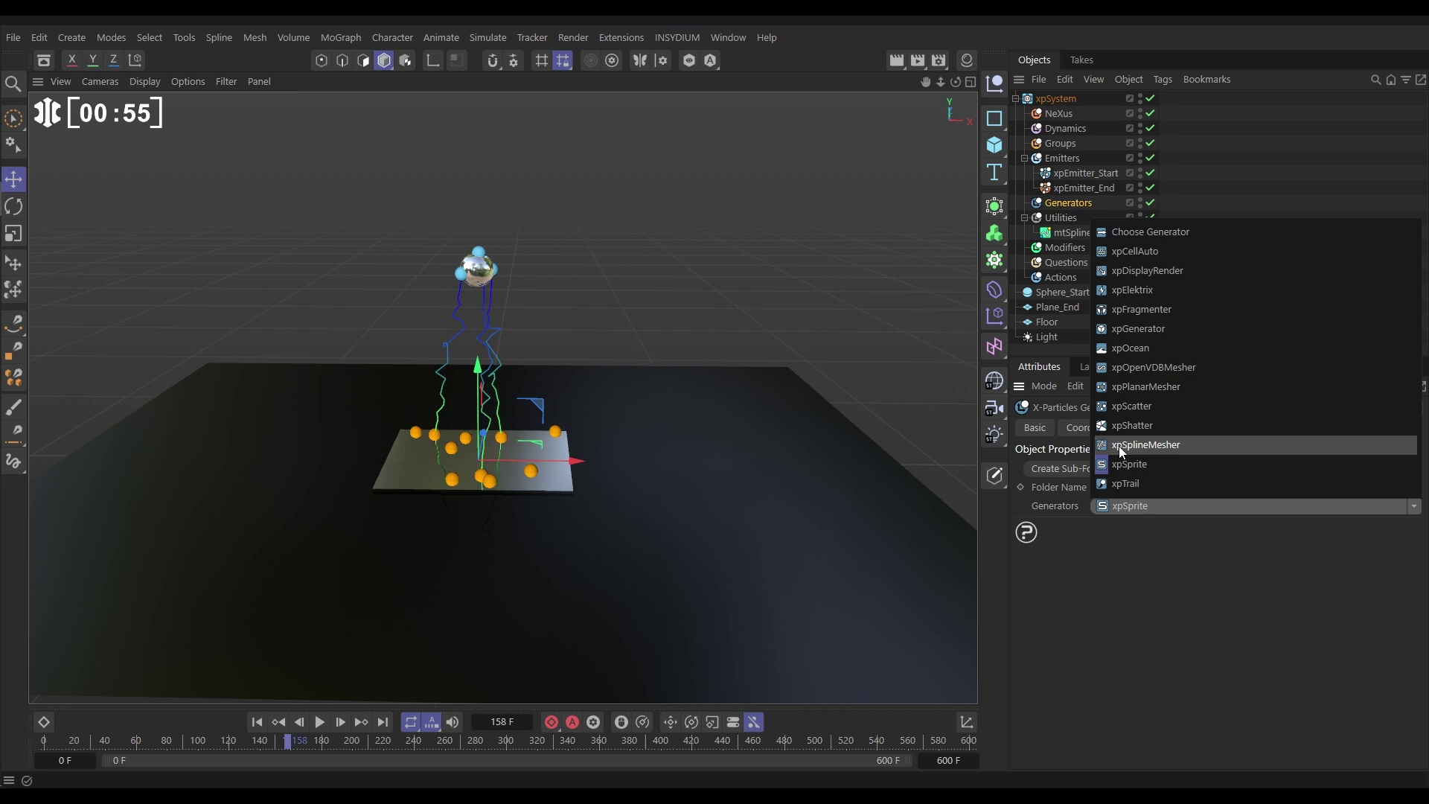
{"action": "left_click", "coordinate": [1144, 447]}
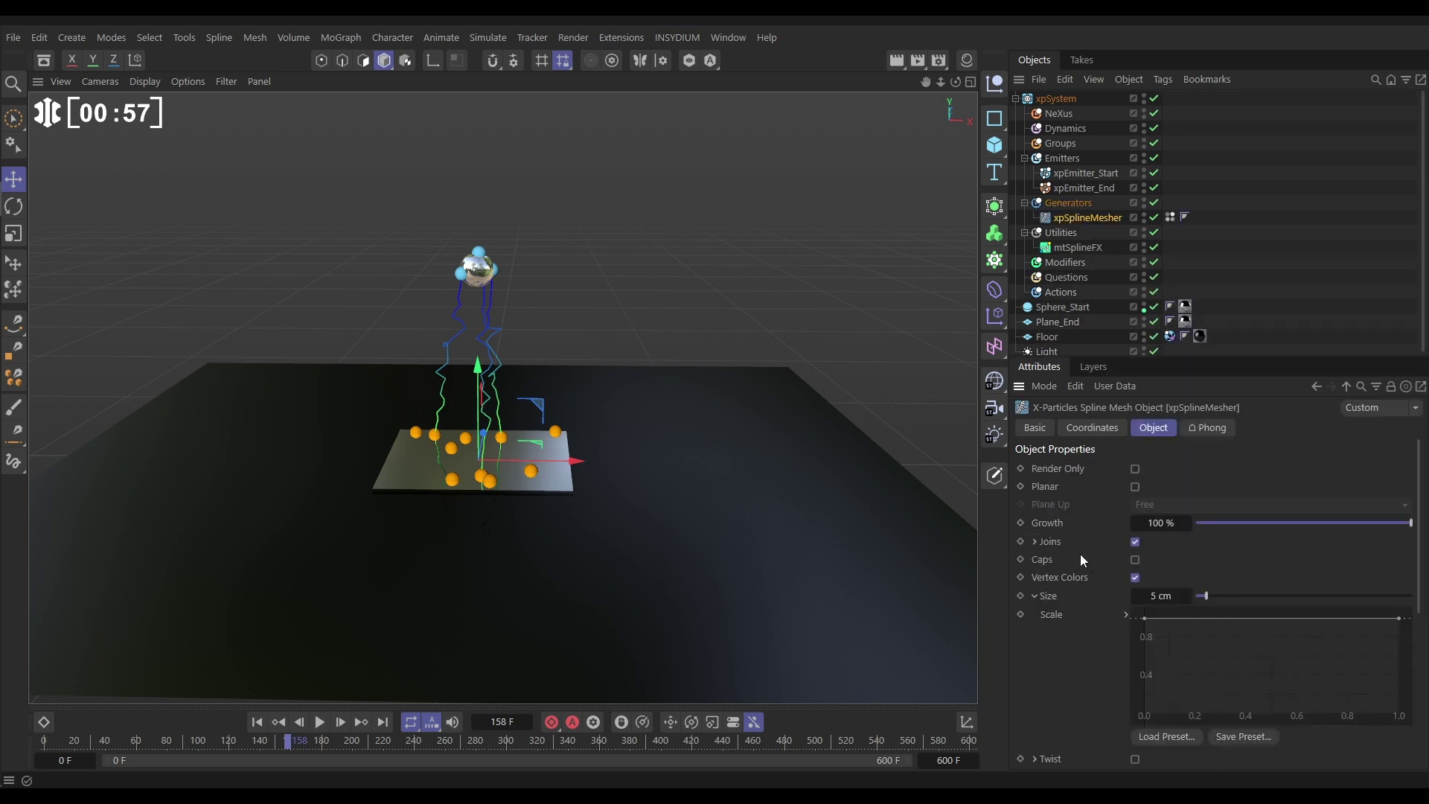
{"action": "left_click", "coordinate": [1135, 578]}
Feed mtSplineFX into the mesher's Splines Objects, set Size 1 cm, and taper the Scale curve to zero
{"action": "scroll", "coordinate": [1413, 536], "scroll_direction": "down", "scroll_amount": 5}
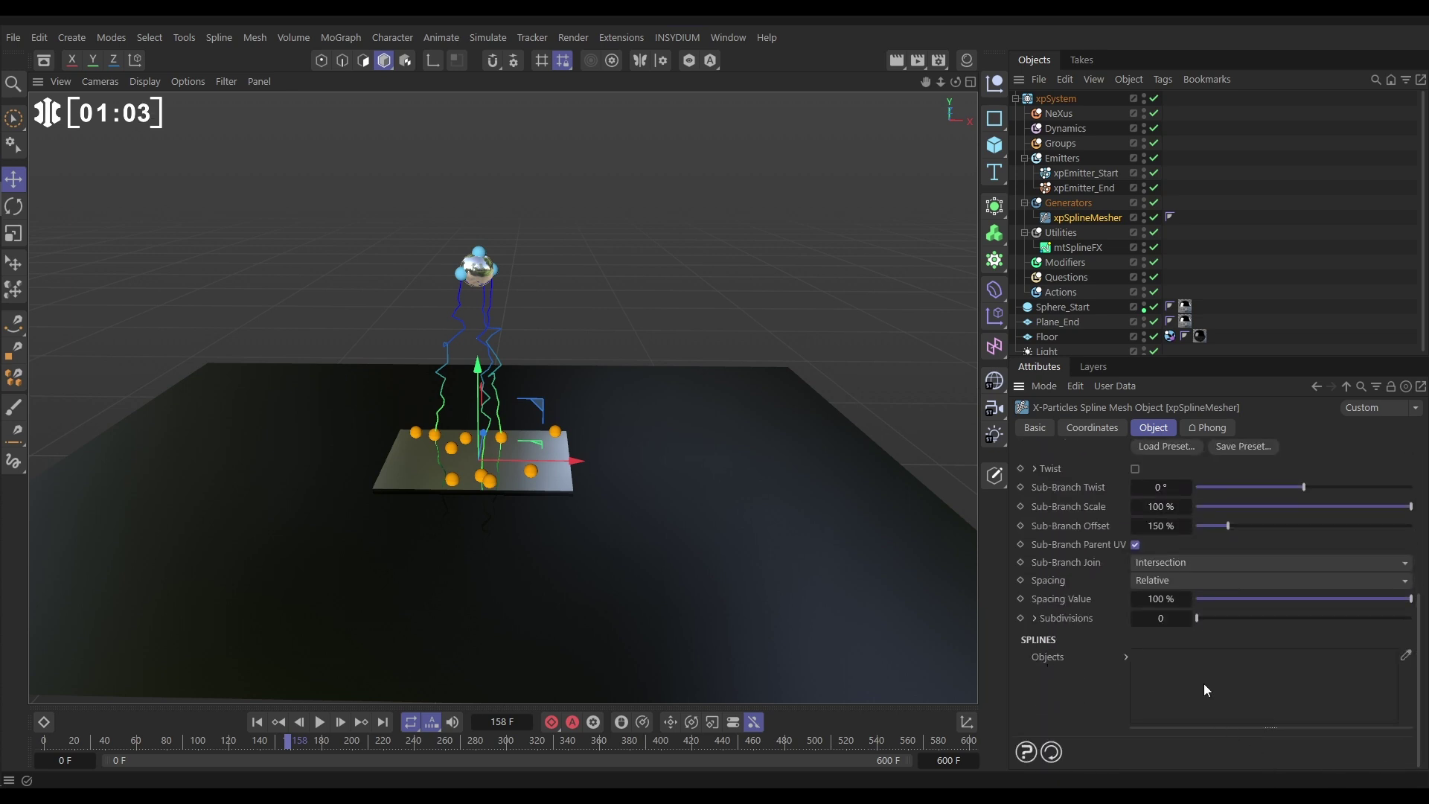
{"action": "left_click_drag", "start_coordinate": [1080, 248], "coordinate": [1212, 679]}
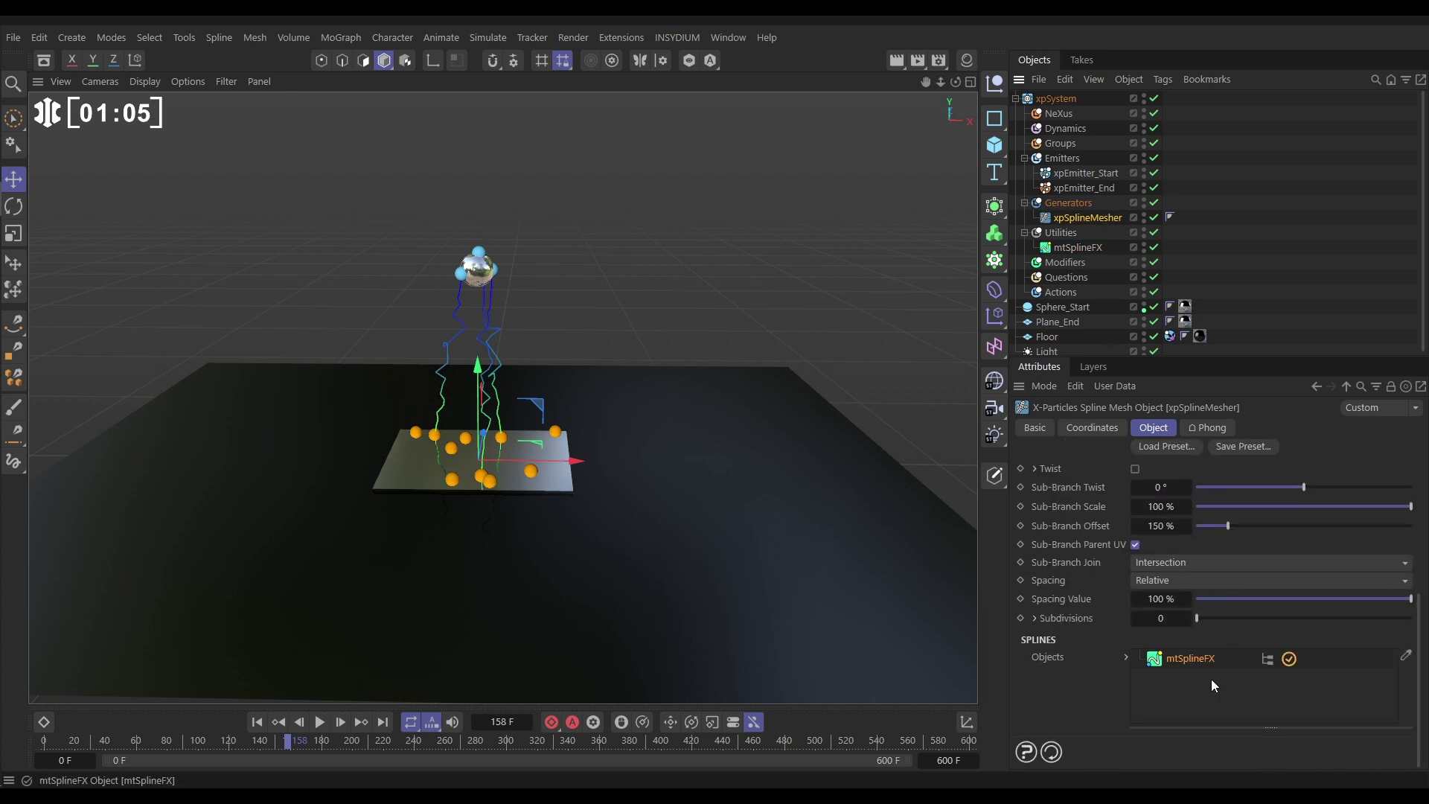
{"action": "left_click_drag", "start_coordinate": [1419, 681], "coordinate": [1418, 525]}
{"action": "left_click", "coordinate": [1154, 593]}
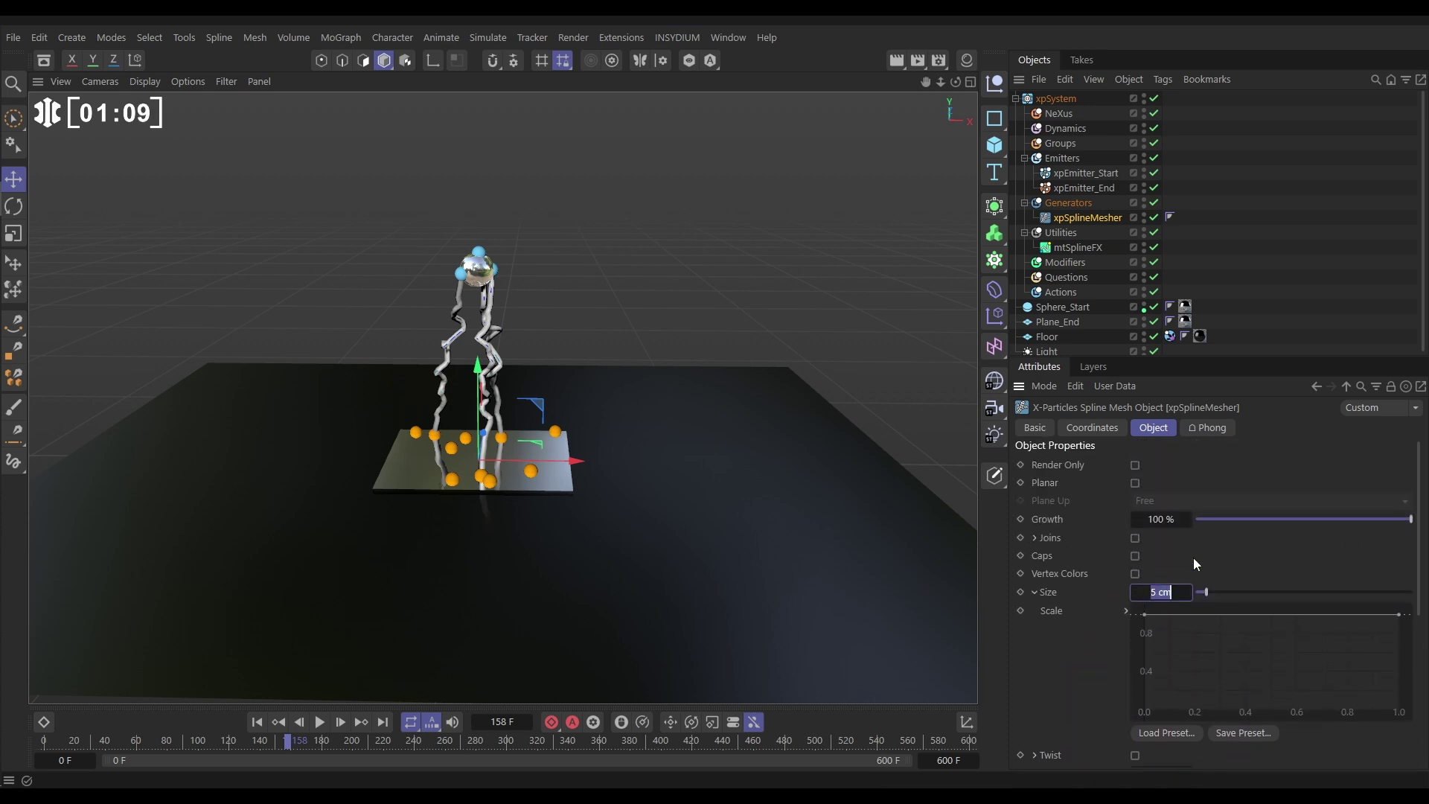
{"action": "type", "text": "1"}
{"action": "key", "text": "Return"}
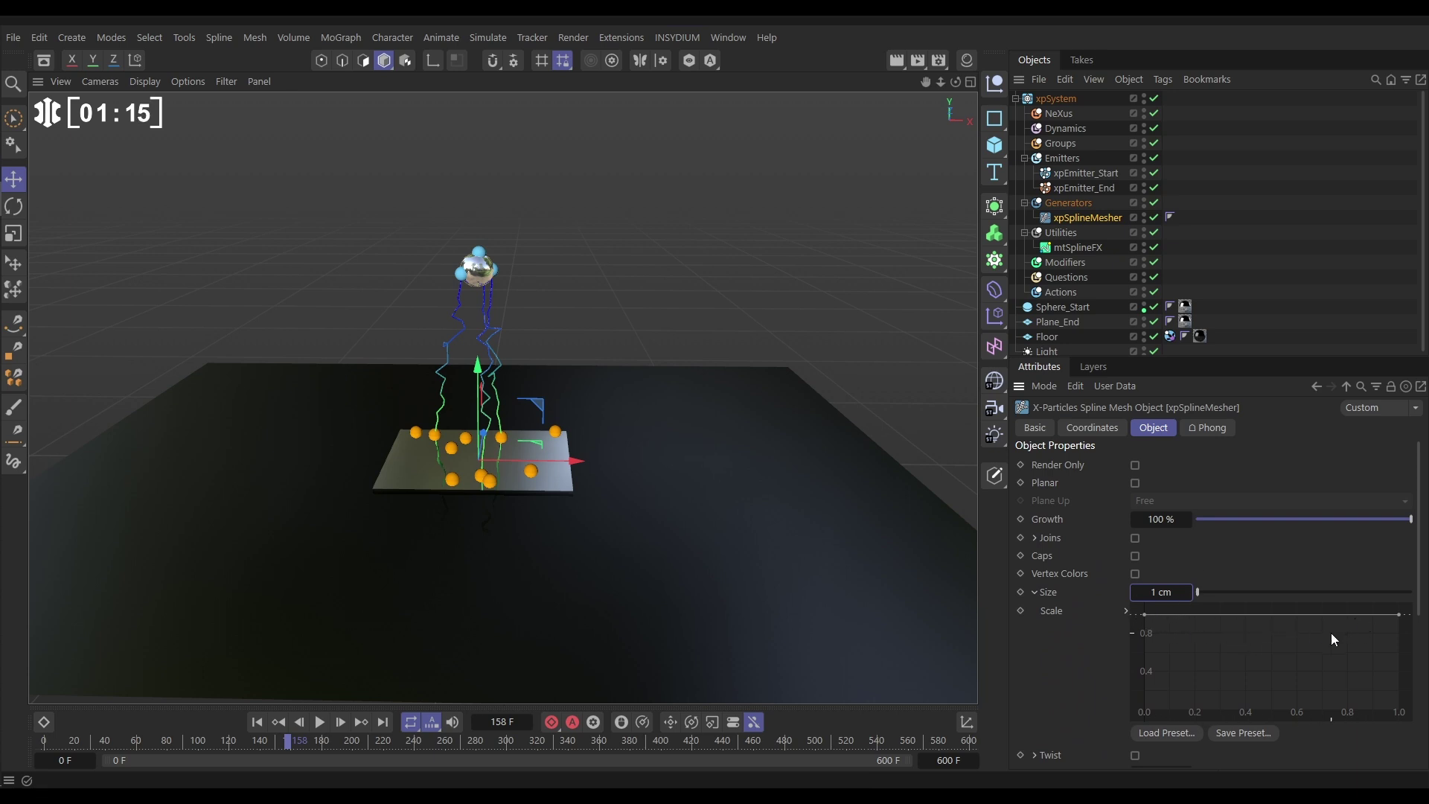
{"action": "mouse_move", "coordinate": [1403, 623]}
{"action": "left_mouse_down"}
{"action": "mouse_move", "coordinate": [1407, 738]}
{"action": "mouse_move", "coordinate": [1378, 681]}
{"action": "mouse_move", "coordinate": [1401, 631]}
{"action": "left_mouse_up"}
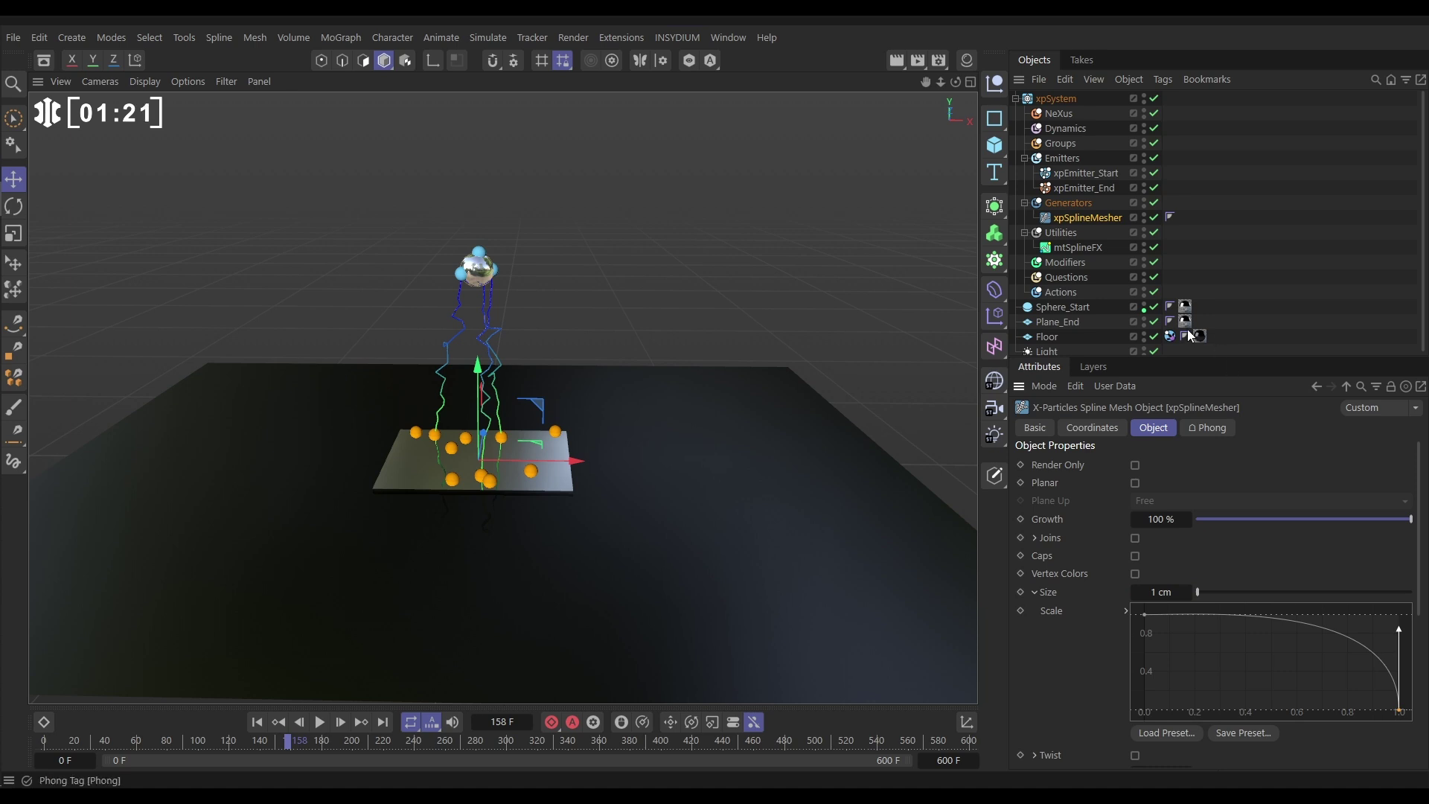
Hide the raw splines and apply the Emission material to the xpSplineMesher
{"action": "left_click", "coordinate": [1144, 247]}
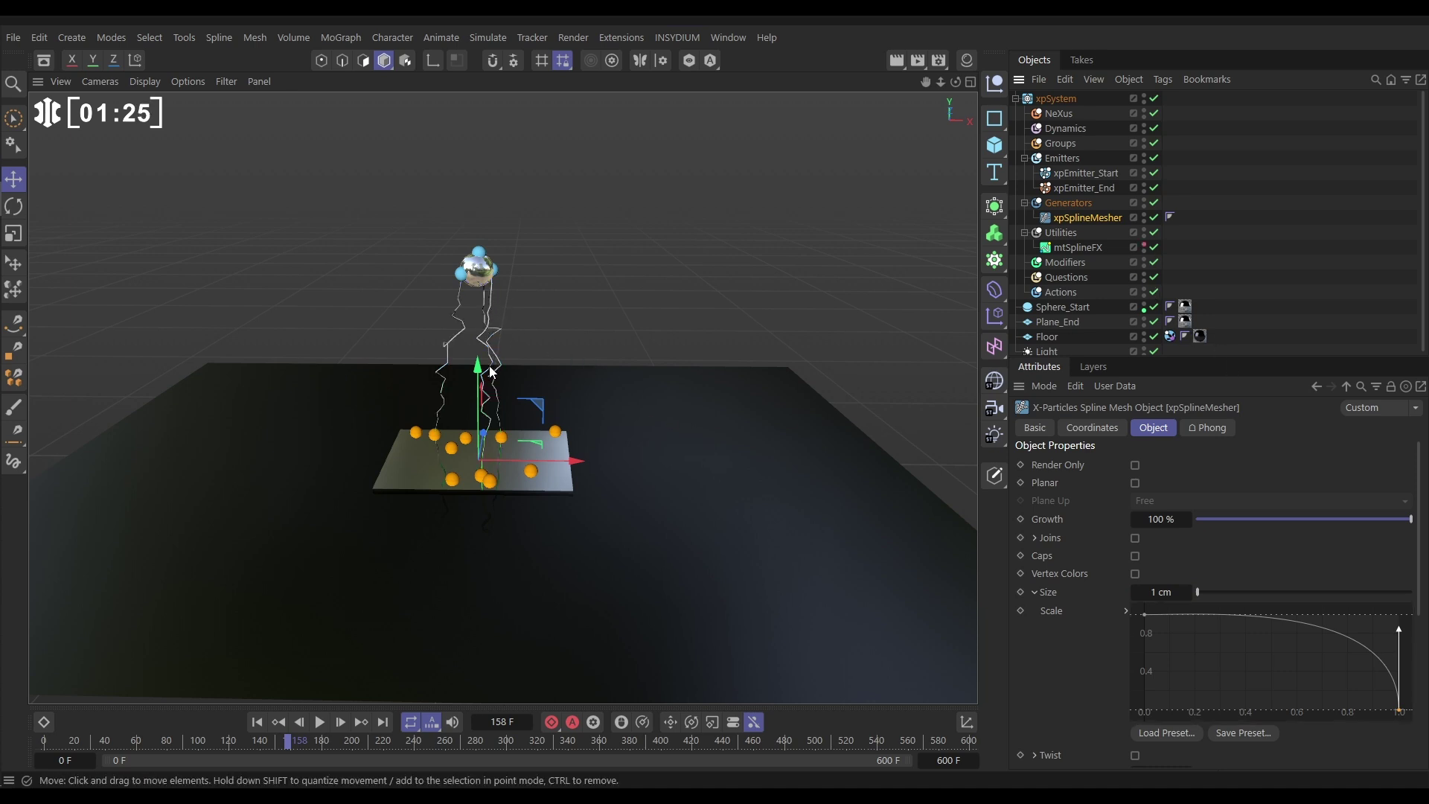
{"action": "left_click", "coordinate": [967, 59]}
{"action": "left_click_drag", "start_coordinate": [781, 144], "coordinate": [1096, 216]}
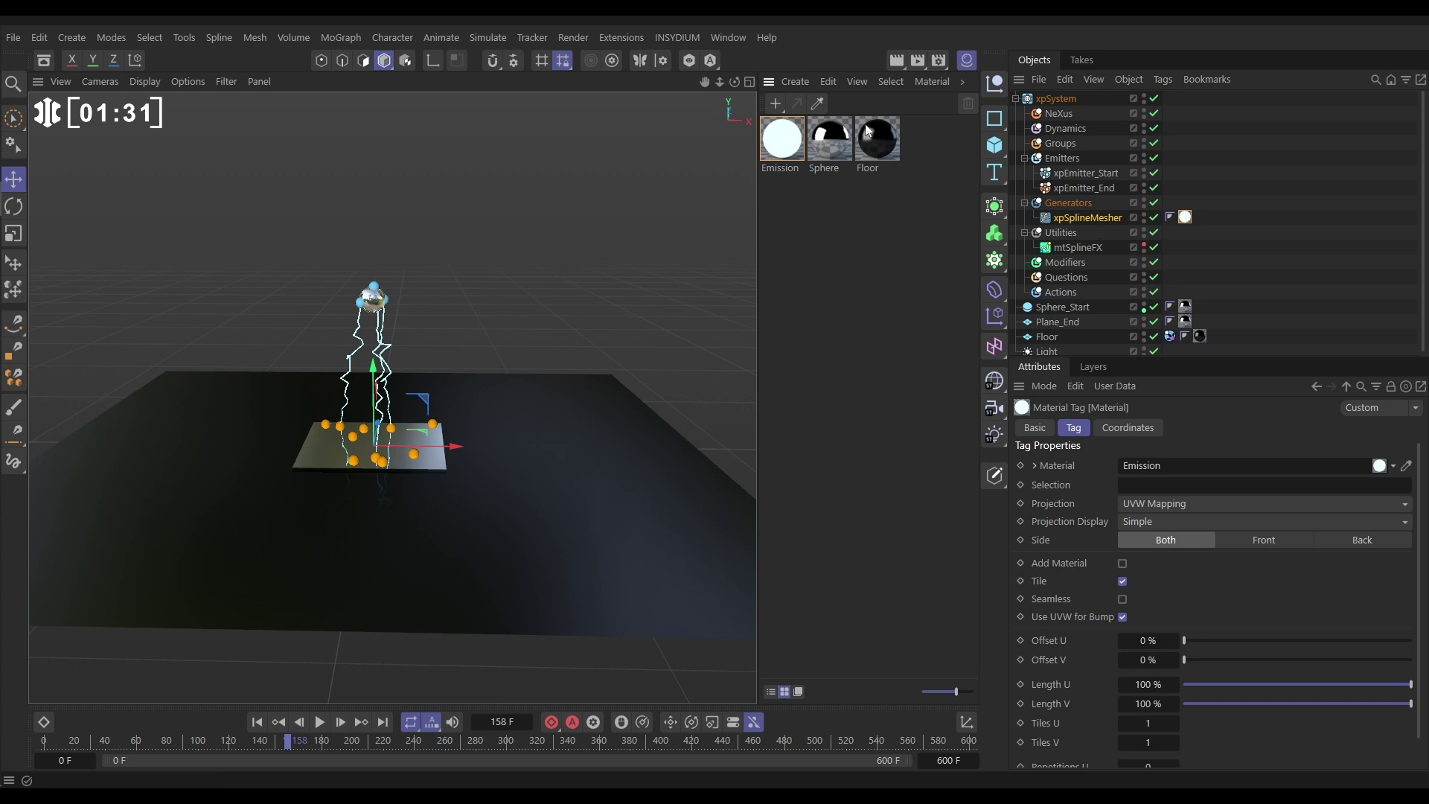
{"action": "left_click", "coordinate": [967, 59]}
Replay the simulation from frame 0 and pause at frame 60
{"action": "left_click", "coordinate": [687, 328]}
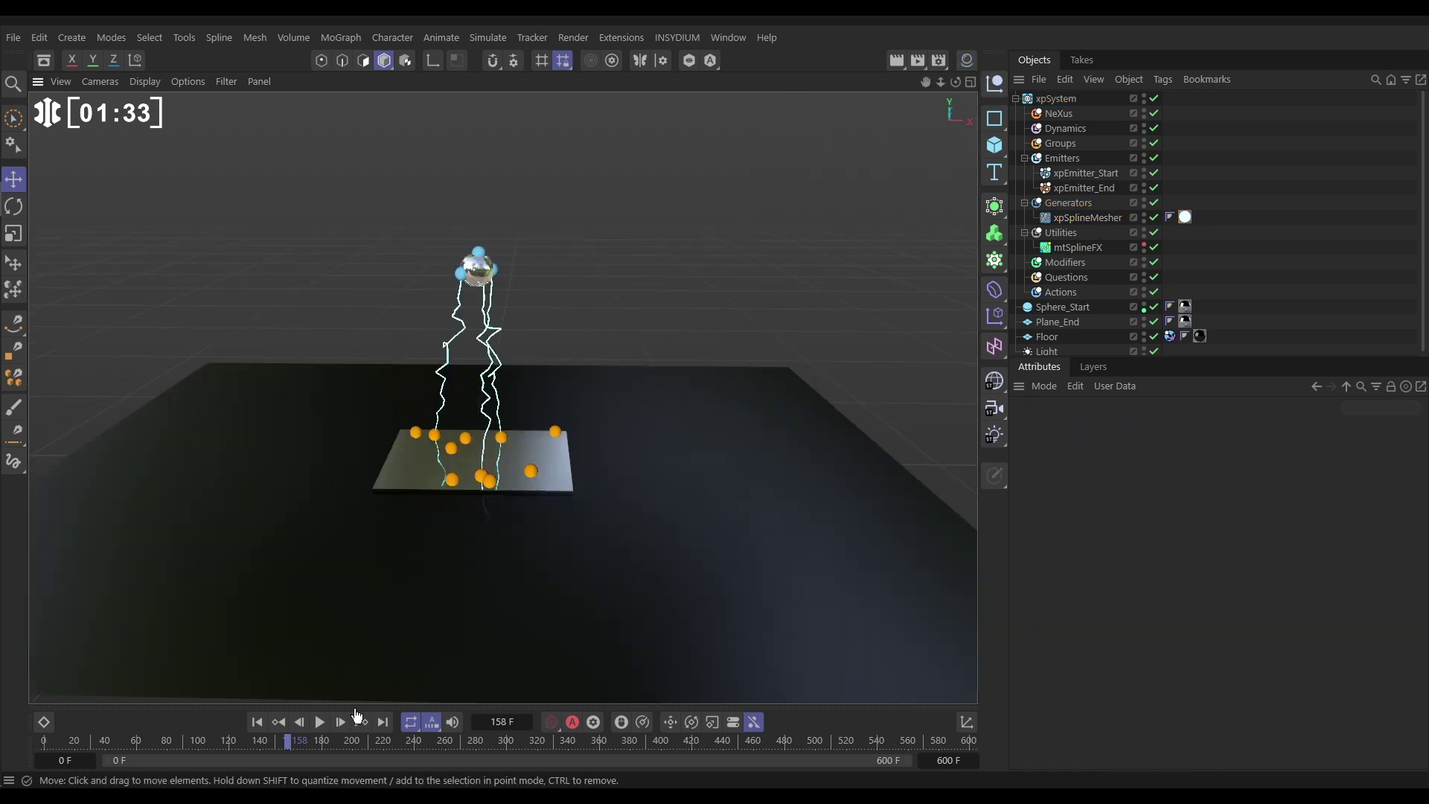
{"action": "left_click", "coordinate": [259, 722]}
{"action": "left_click", "coordinate": [320, 722]}
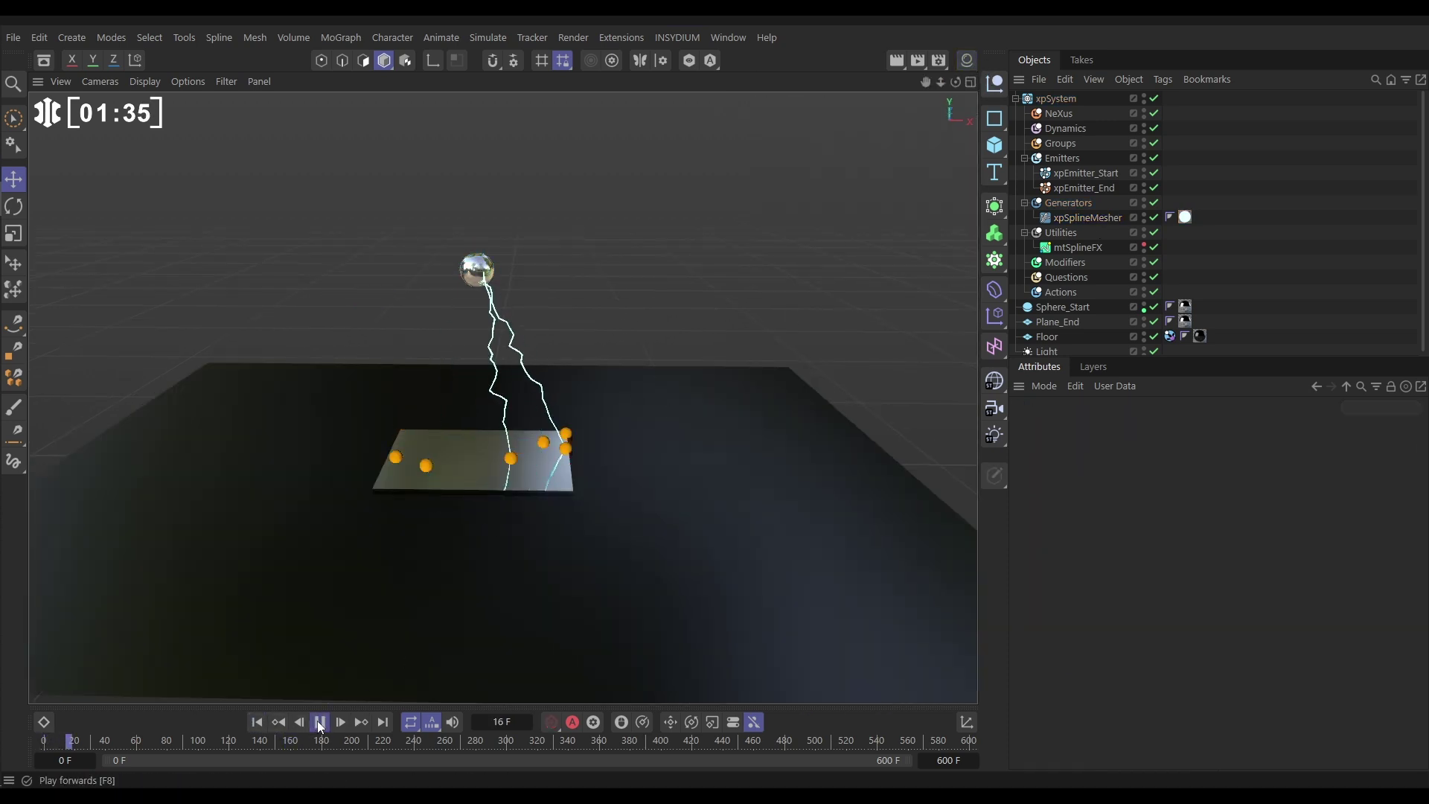
{"action": "left_click", "coordinate": [320, 724]}
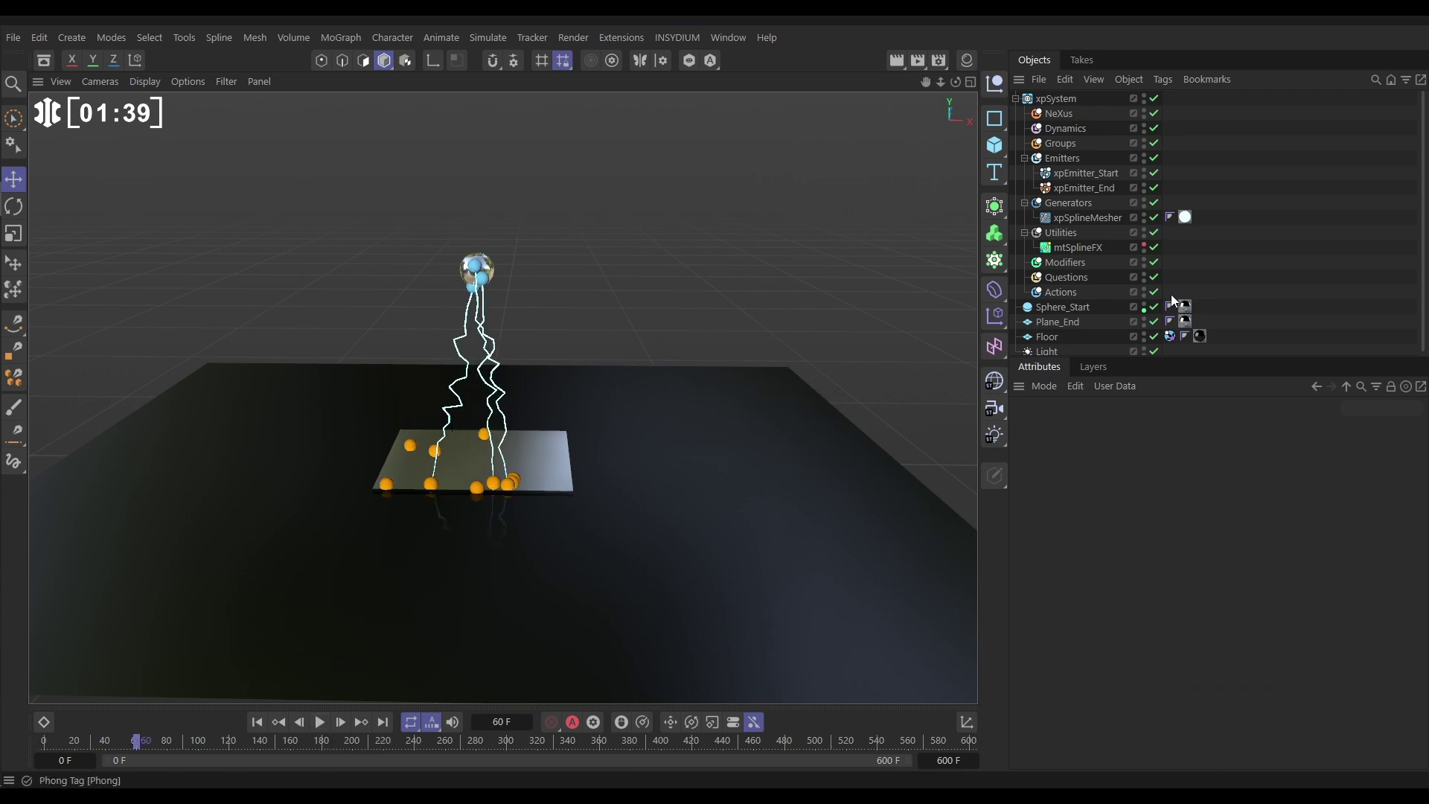
Set mtSplineFX Large Noise to Amplitude 150%, Scale 500% and Animation Speed 350
{"action": "left_click", "coordinate": [1081, 247]}
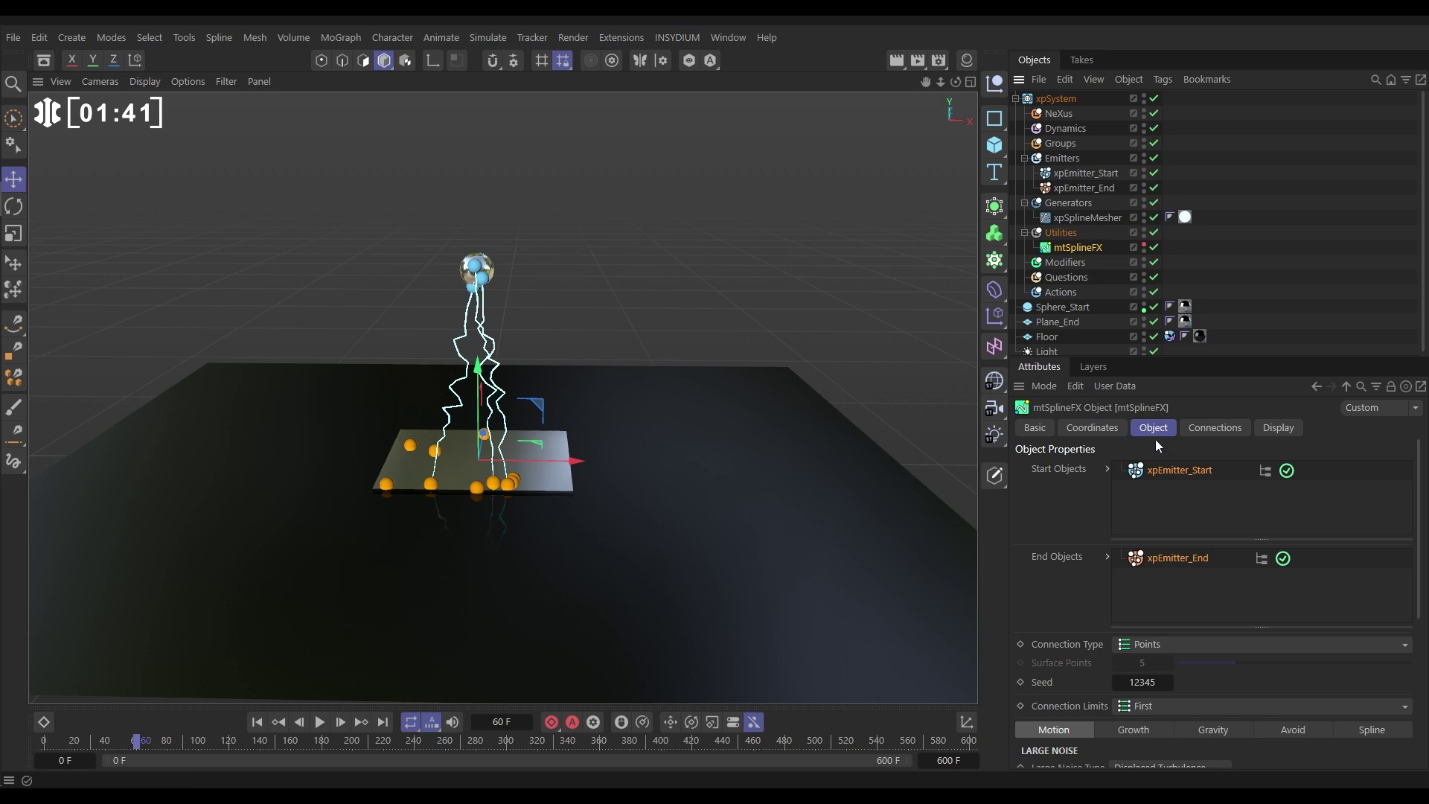
{"action": "left_click_drag", "start_coordinate": [1422, 501], "coordinate": [1422, 650]}
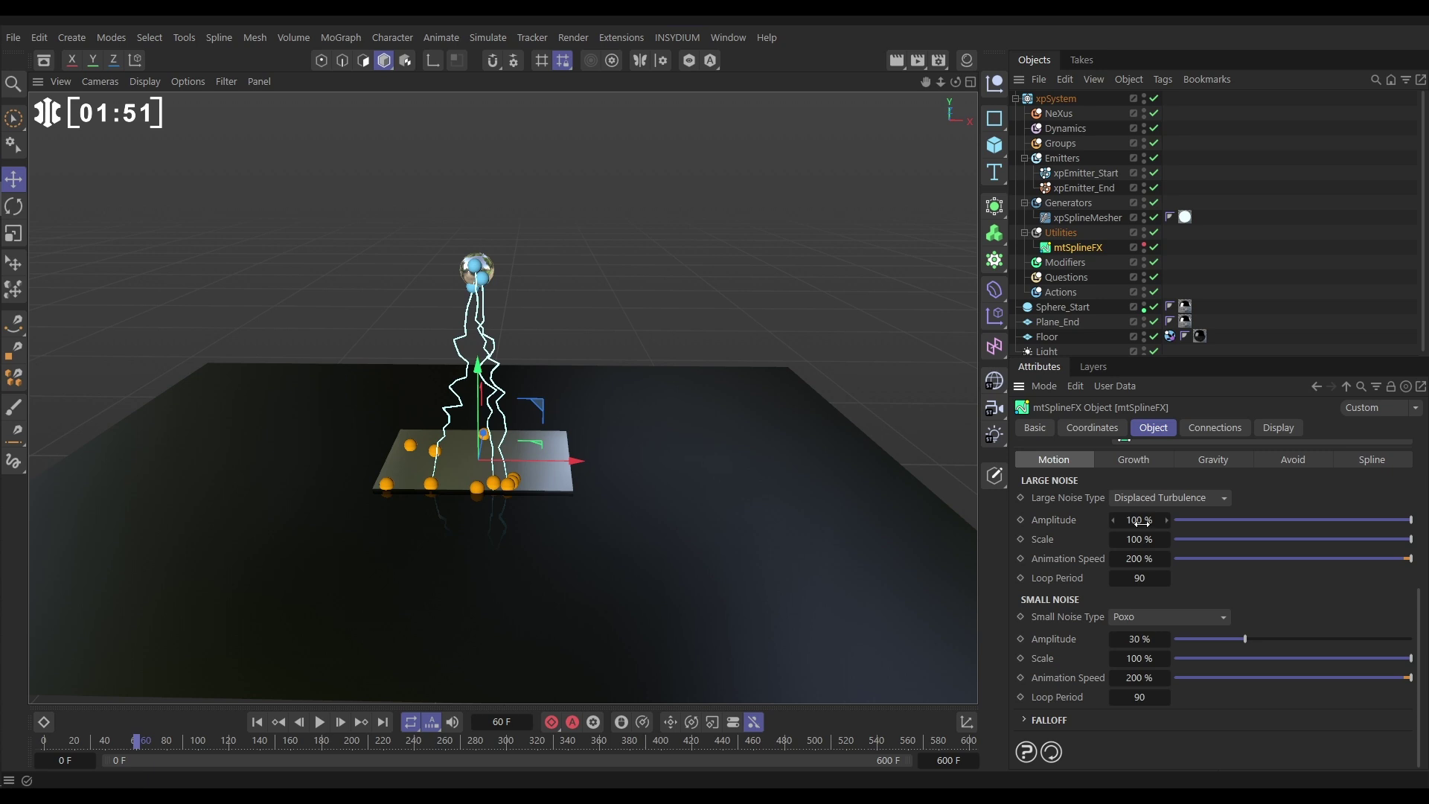
{"action": "left_click", "coordinate": [1139, 520]}
{"action": "type", "text": "150"}
{"action": "key", "text": "Return"}
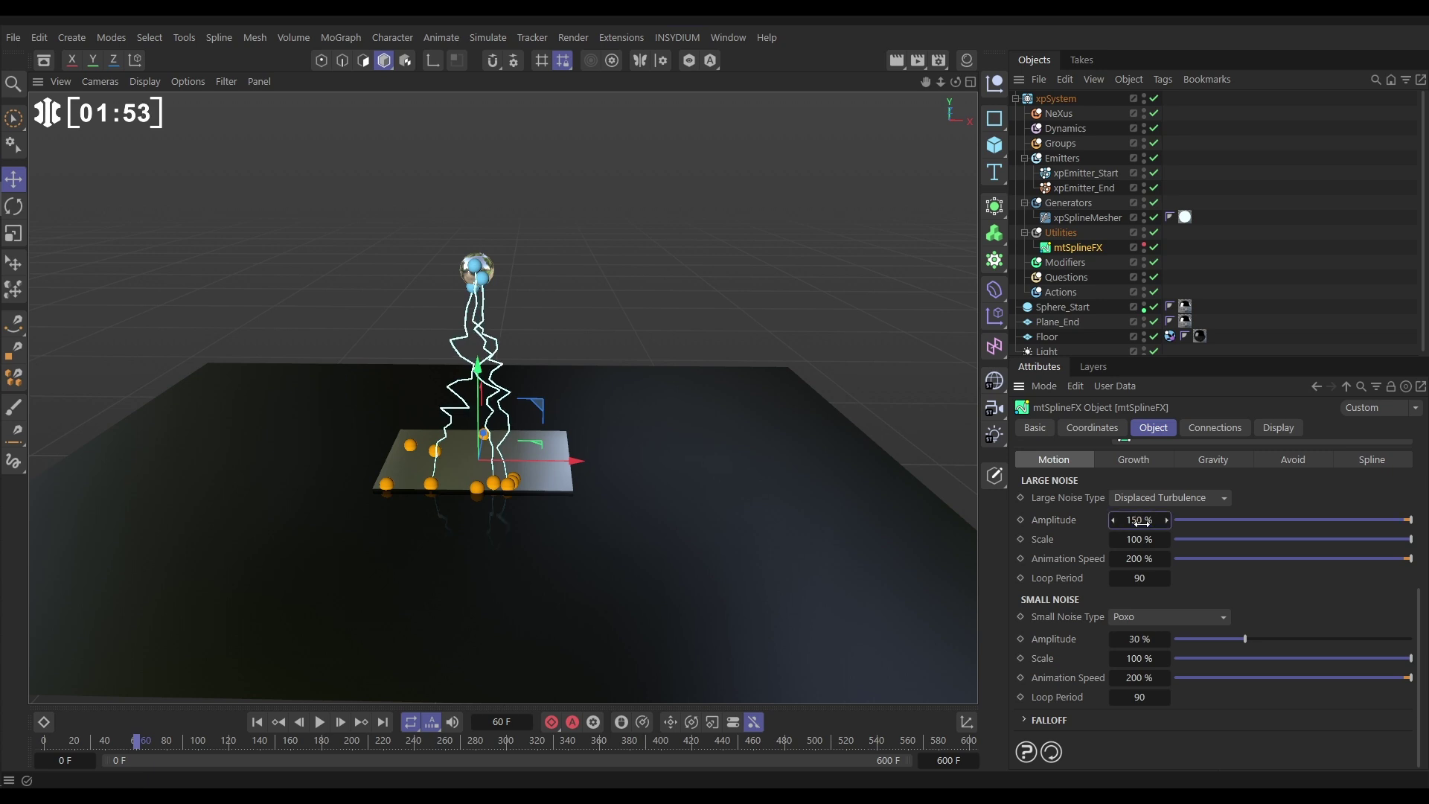
{"action": "left_click", "coordinate": [1139, 539]}
{"action": "type", "text": "500"}
{"action": "key", "text": "Return"}
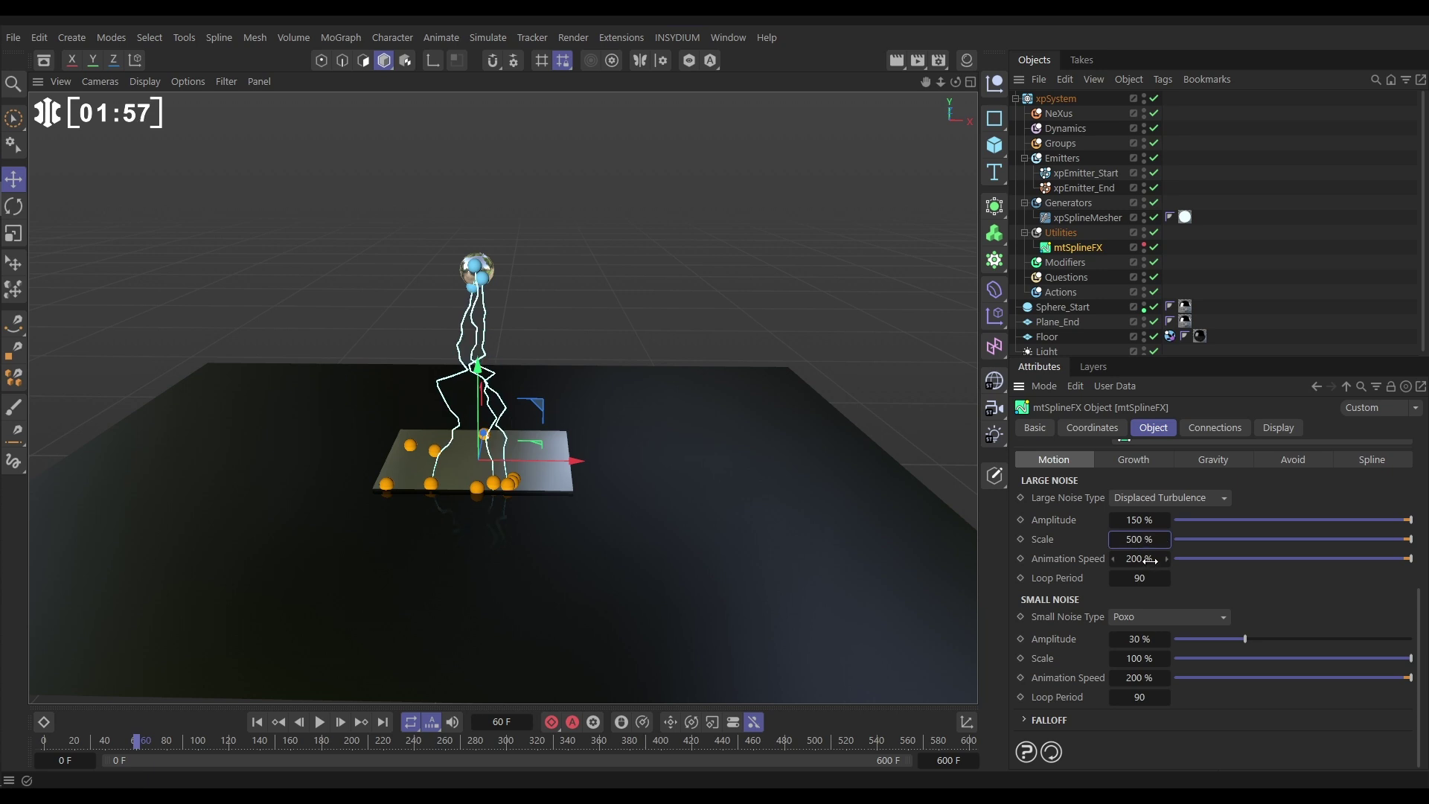
{"action": "left_click", "coordinate": [1147, 559]}
{"action": "type", "text": "350"}
{"action": "left_click", "coordinate": [345, 636]}
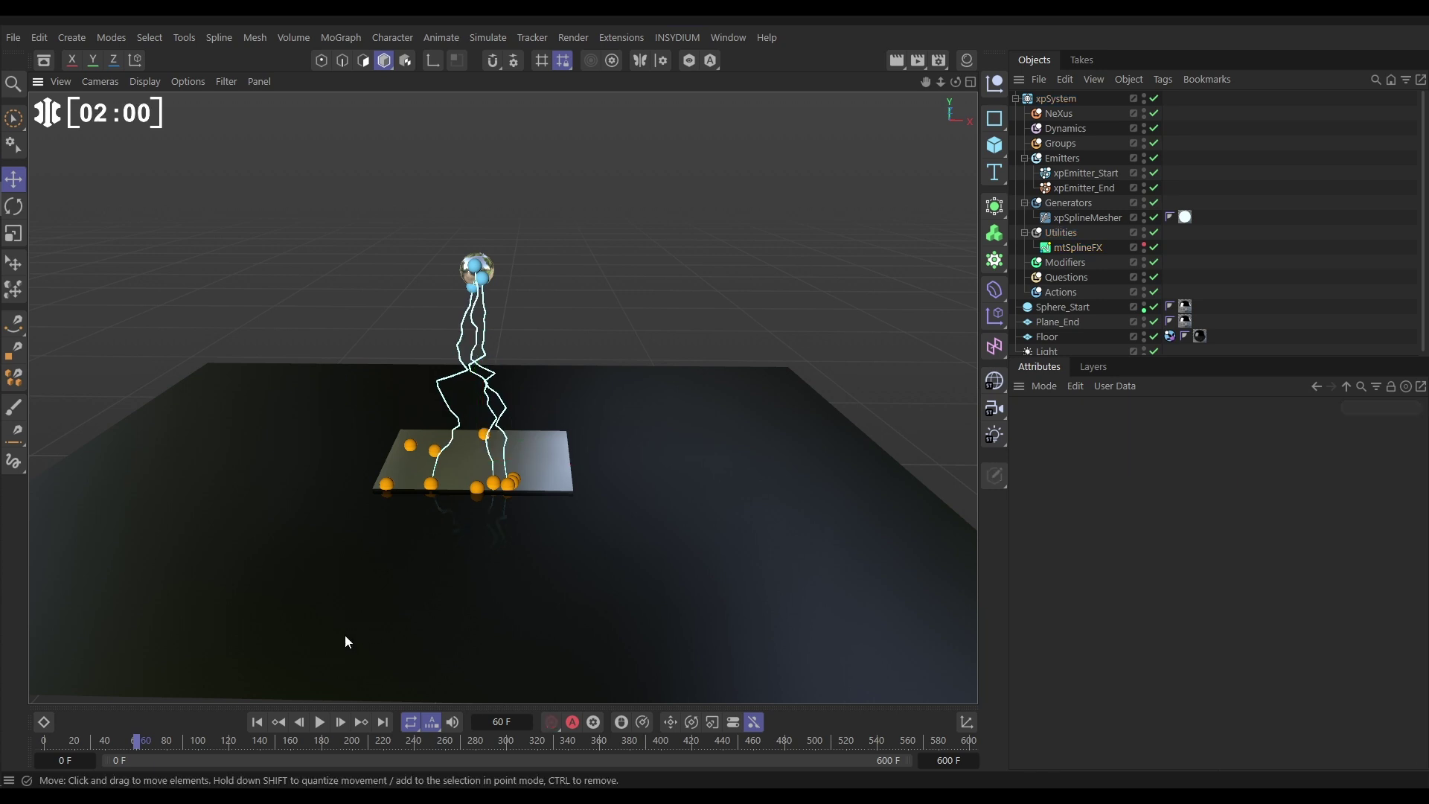
Replay the simulation from frame 0 and stop around frame 61
{"action": "left_click", "coordinate": [278, 722]}
{"action": "left_click", "coordinate": [319, 722]}
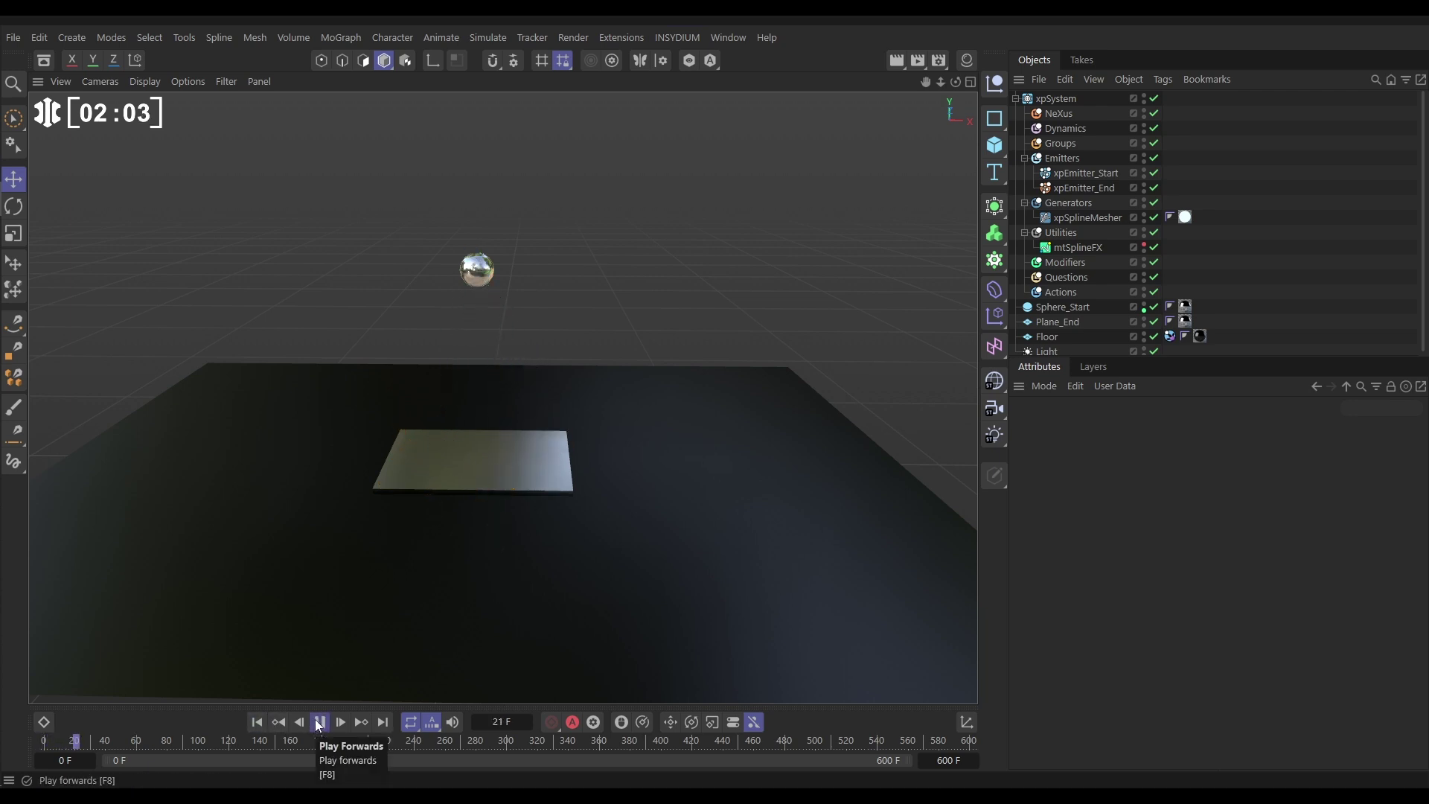
{"action": "left_click", "coordinate": [319, 723]}
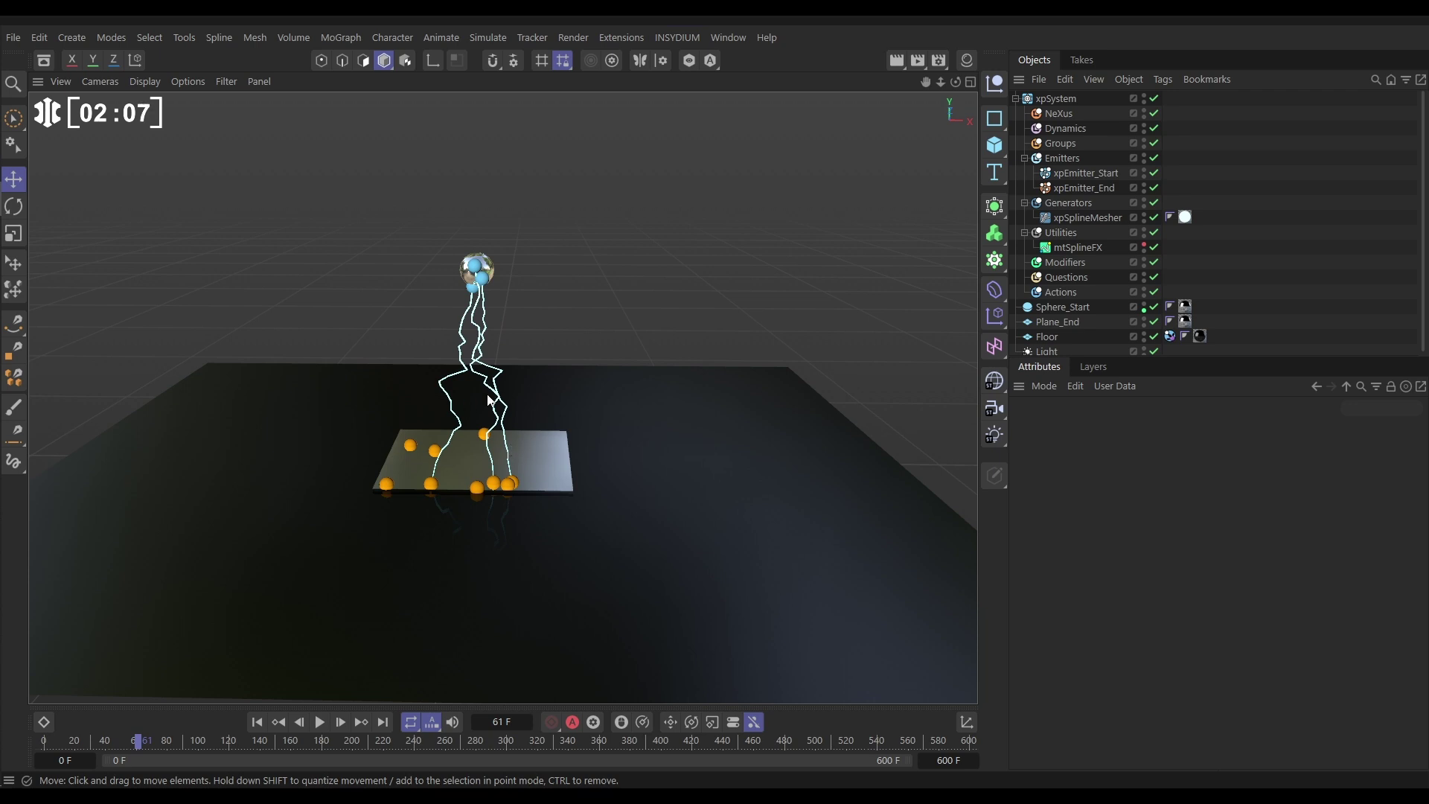
Add a Fork layer in mtSplineFX's Connections and display its parameters
{"action": "left_click", "coordinate": [1085, 246]}
{"action": "left_click", "coordinate": [1196, 429]}
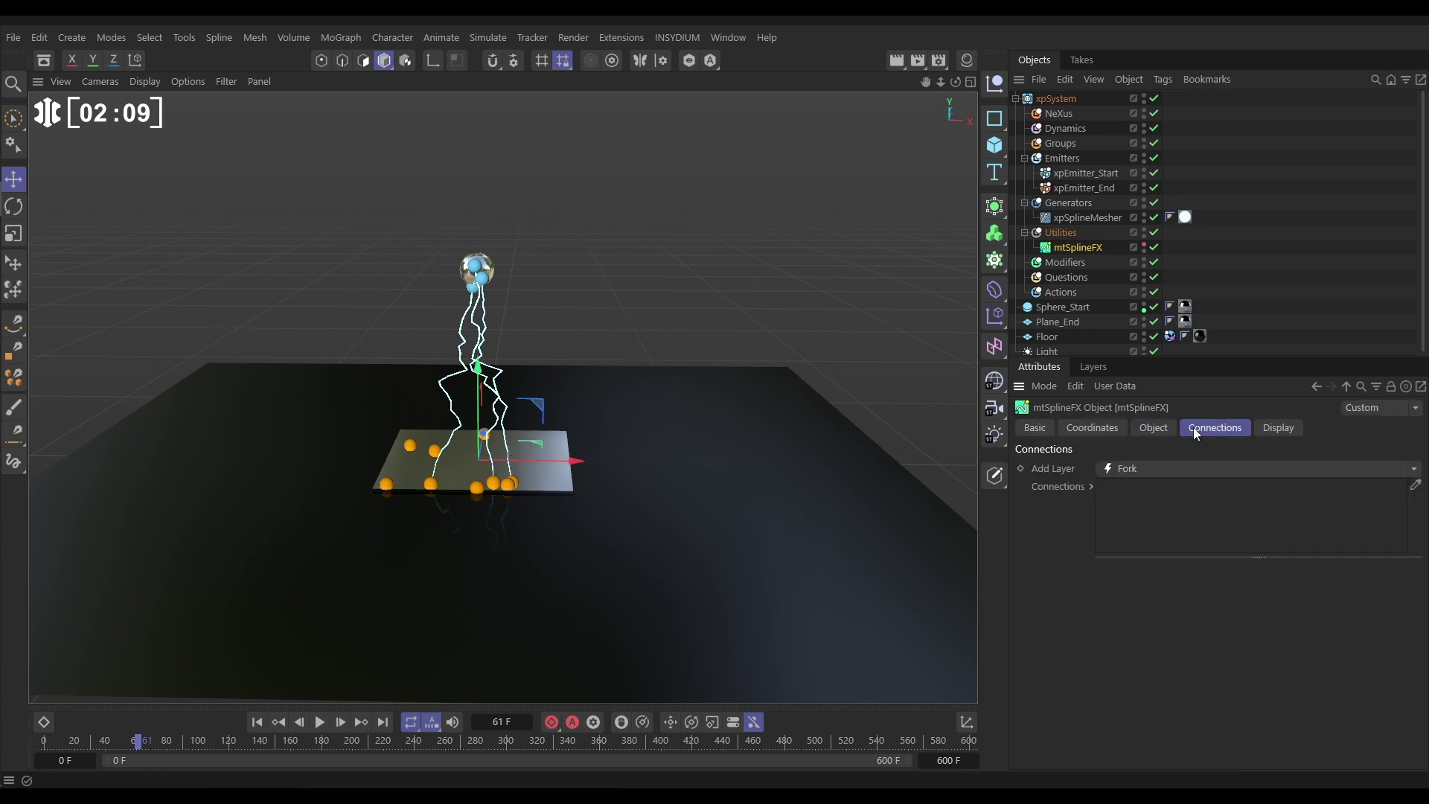
{"action": "left_click", "coordinate": [1145, 469]}
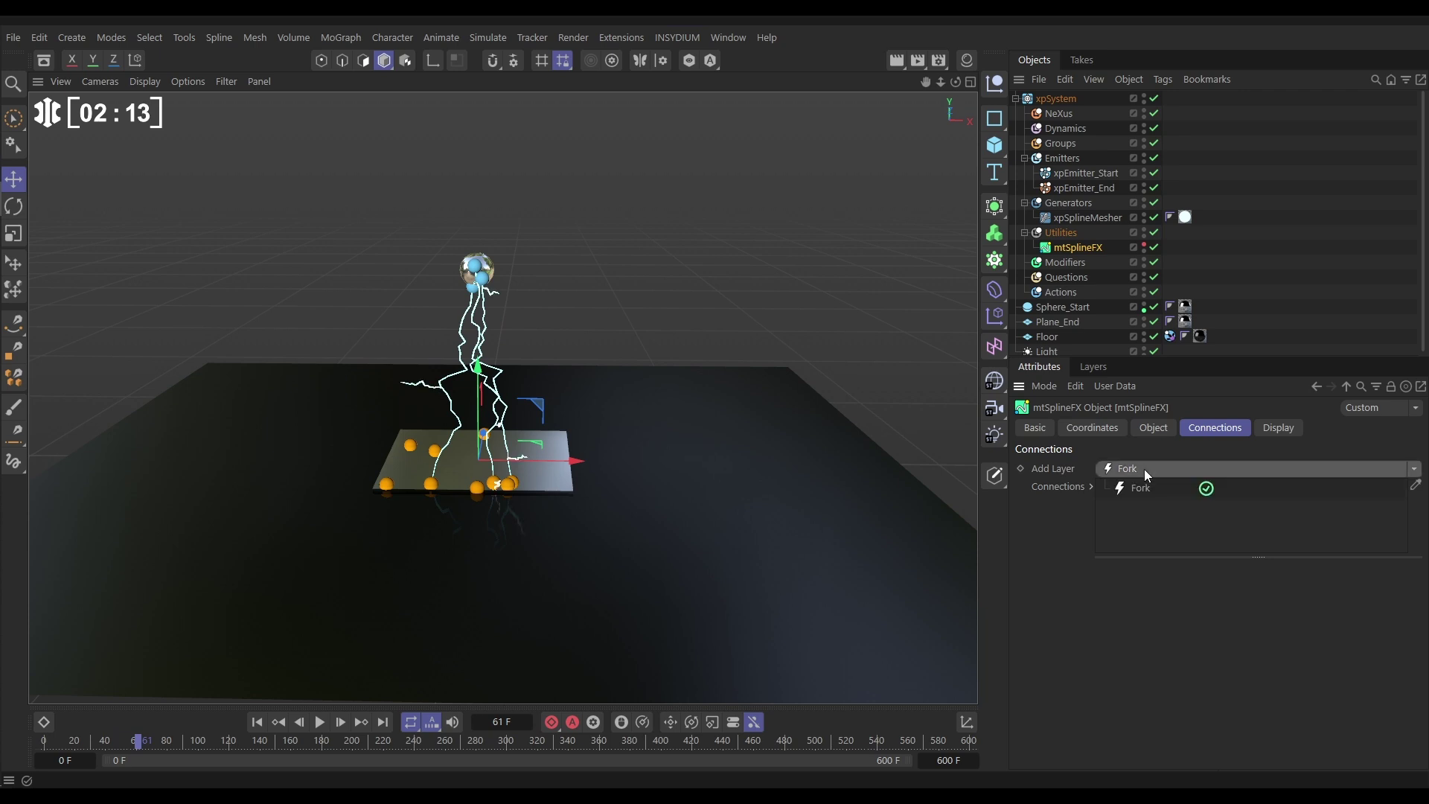
{"action": "left_click", "coordinate": [1141, 488]}
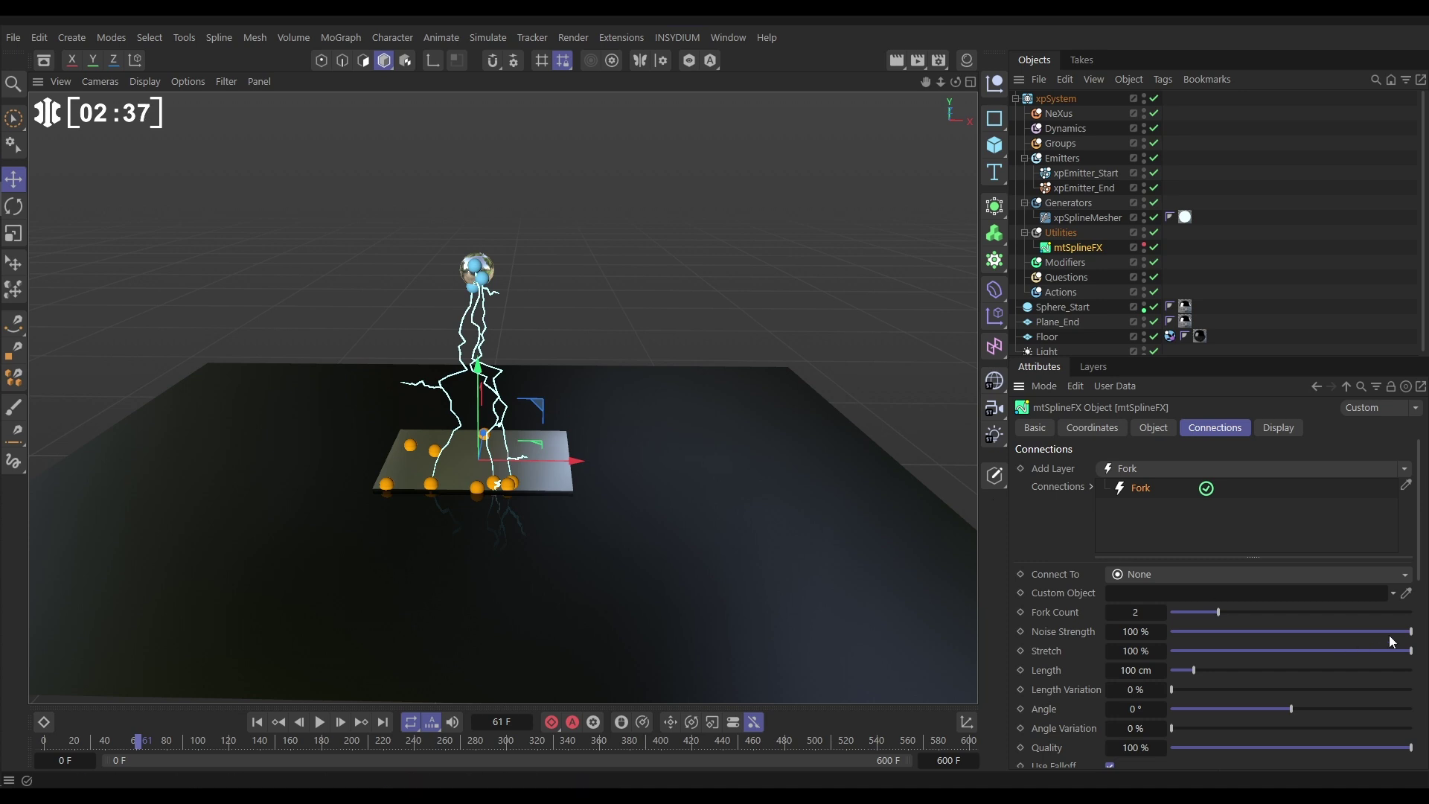
Drag the Fork Distribution curve's start and end points down to zero, leaving a mid-spline peak
{"action": "scroll", "coordinate": [1422, 574], "scroll_direction": "down", "scroll_amount": 10}
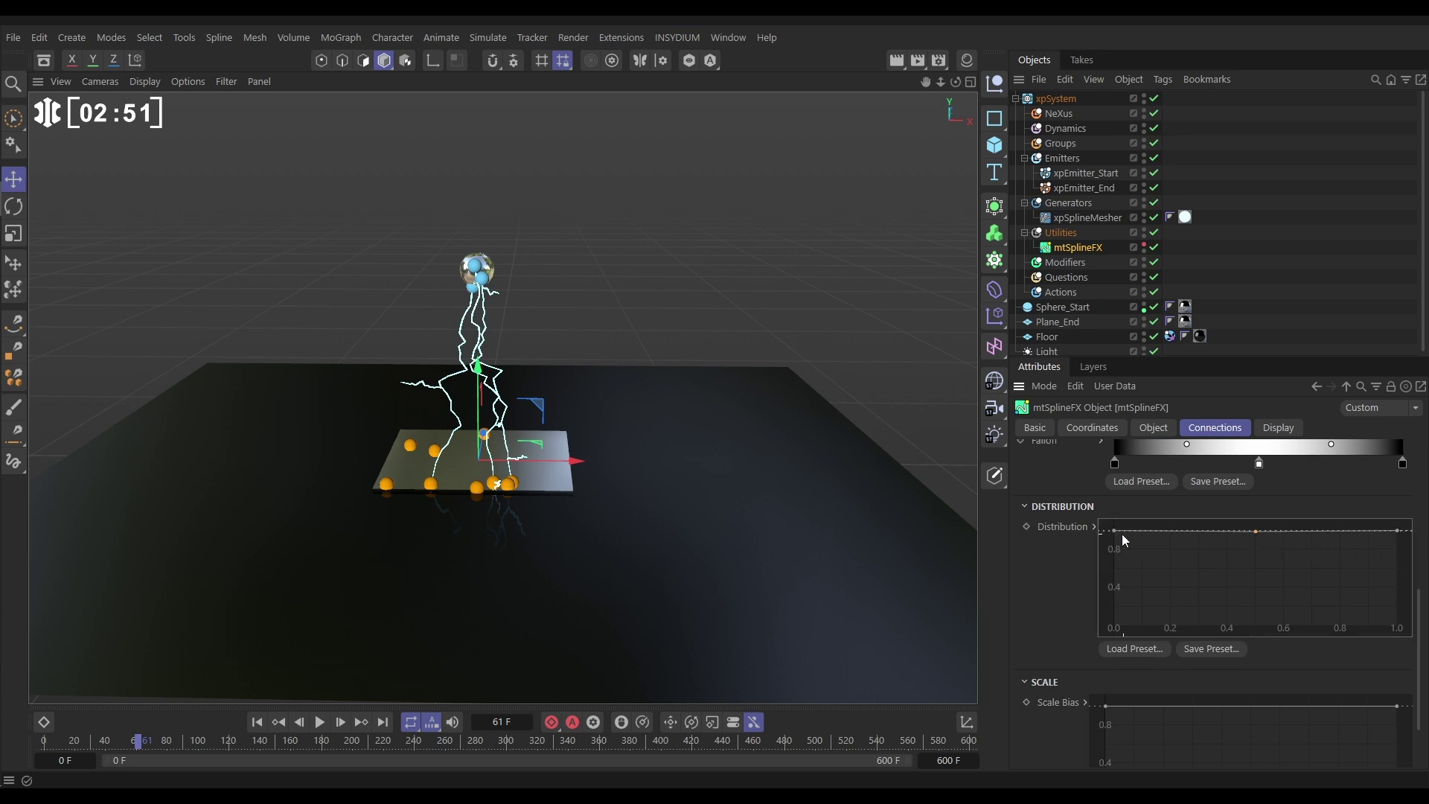
{"action": "left_click_drag", "start_coordinate": [1116, 533], "coordinate": [1156, 654]}
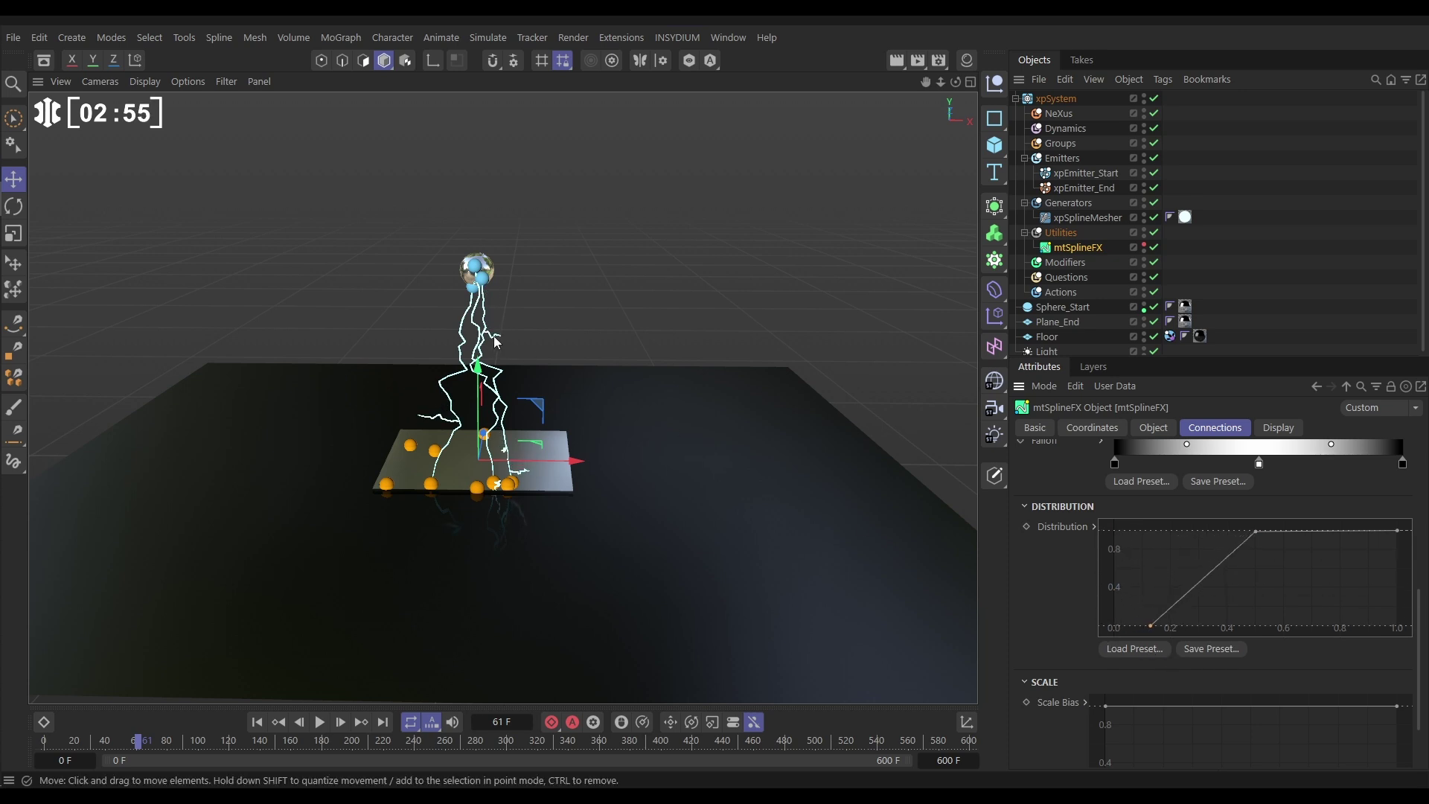
{"action": "mouse_move", "coordinate": [1153, 625]}
{"action": "left_mouse_down"}
{"action": "mouse_move", "coordinate": [1126, 633]}
{"action": "mouse_move", "coordinate": [1151, 632]}
{"action": "left_mouse_up"}
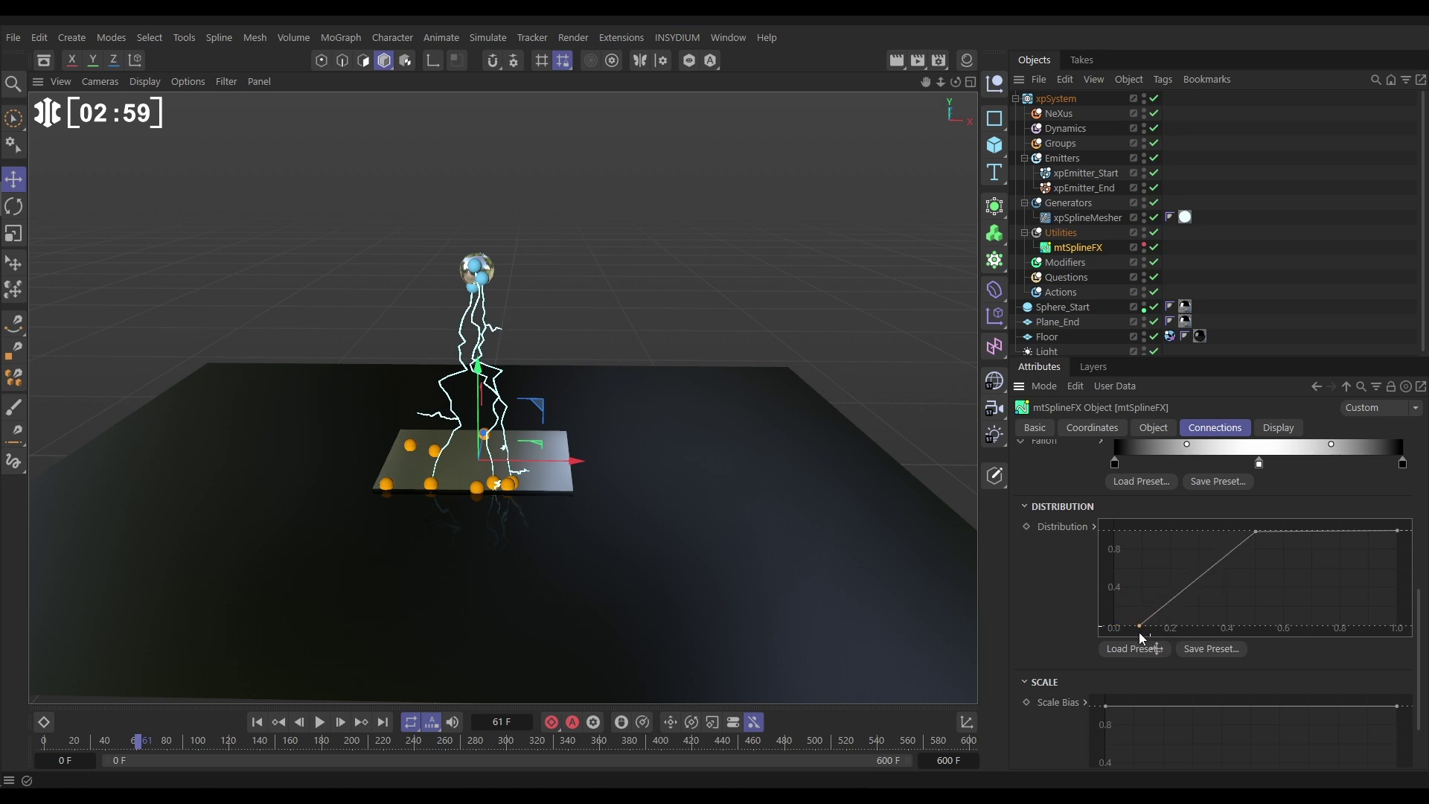
{"action": "left_click_drag", "start_coordinate": [1399, 531], "coordinate": [1352, 650]}
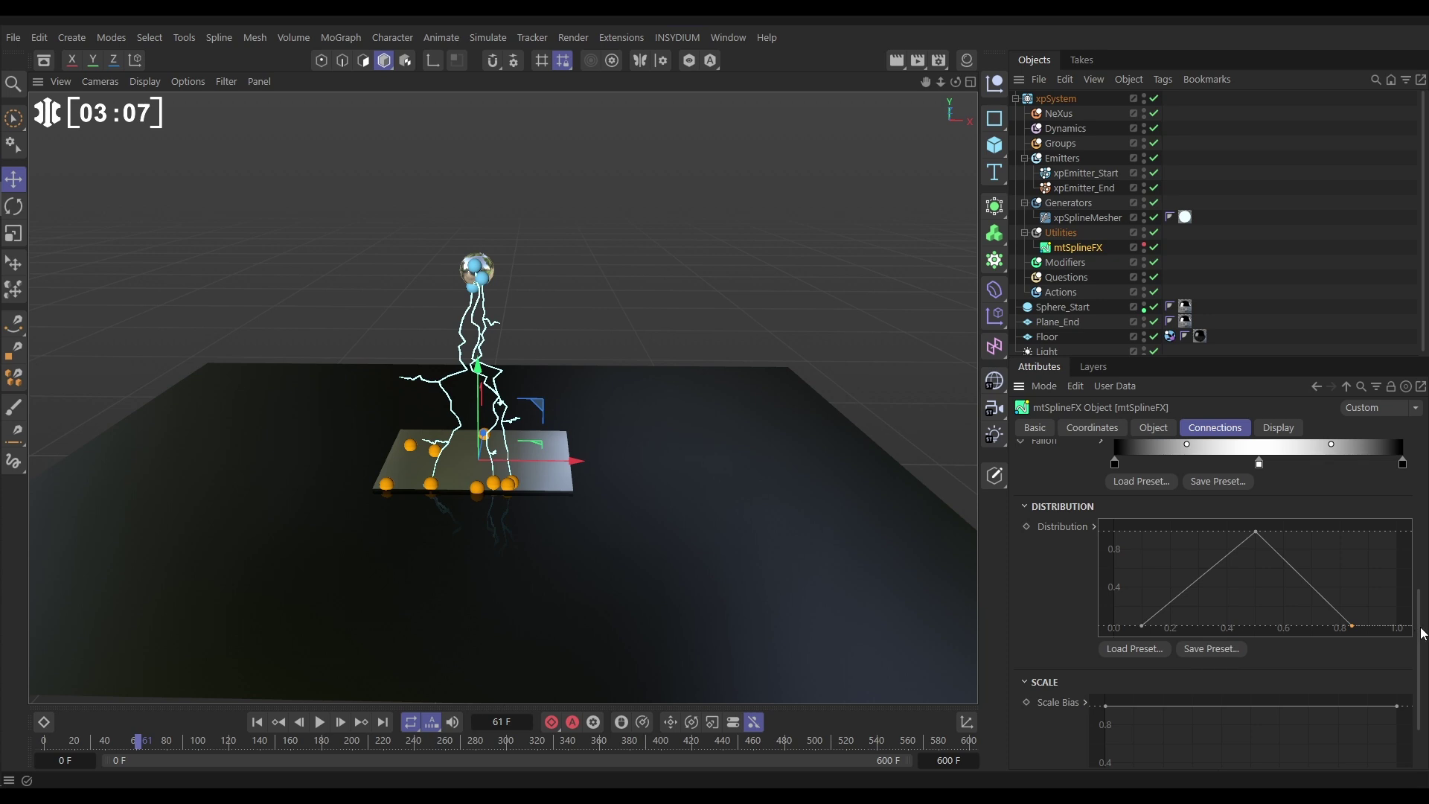
{"action": "scroll", "coordinate": [1410, 635], "scroll_direction": "up", "scroll_amount": 5}
Replay the simulation to frame 122 and review mtSplineFX's Fork settings
{"action": "left_click", "coordinate": [256, 722]}
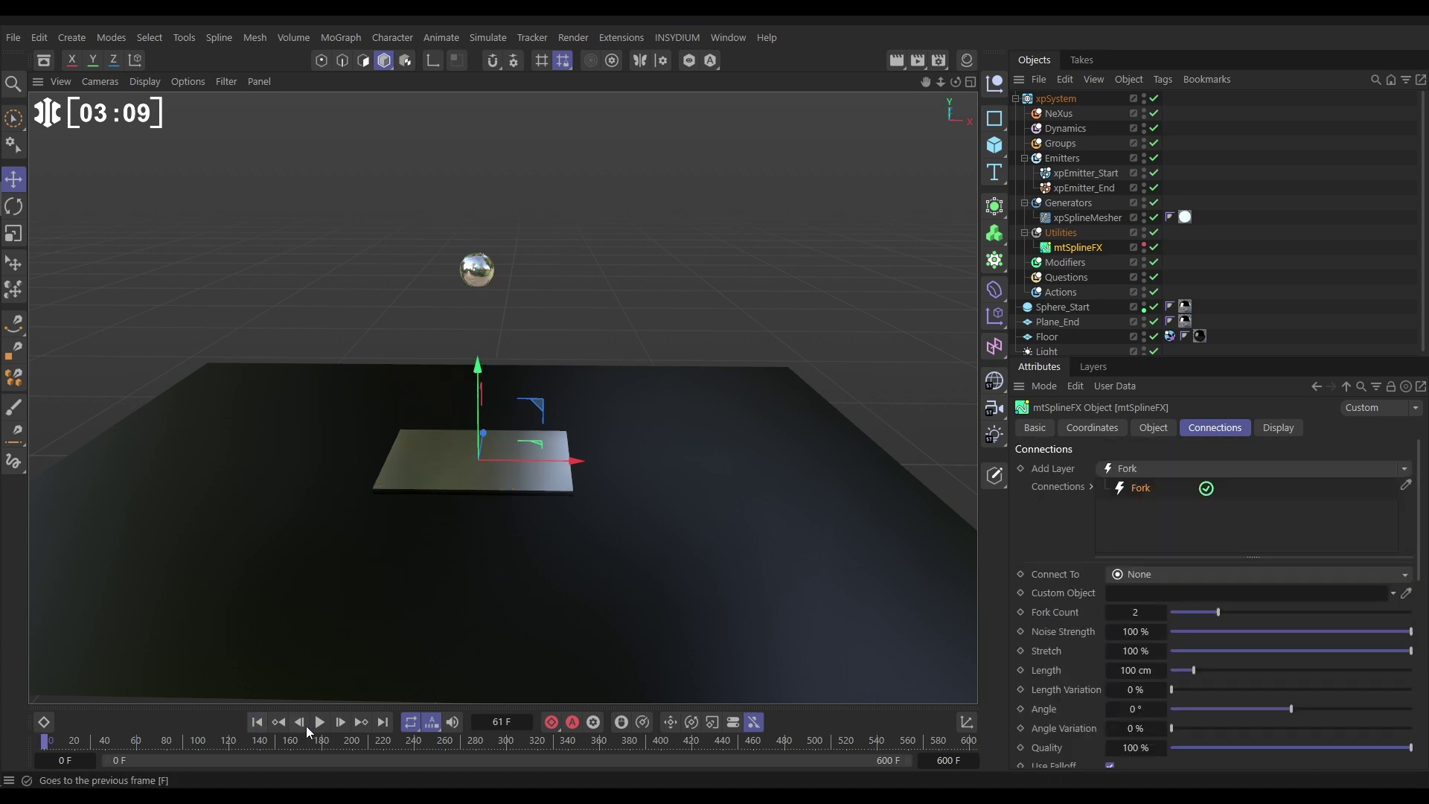
{"action": "left_click", "coordinate": [321, 724]}
{"action": "left_click", "coordinate": [694, 207]}
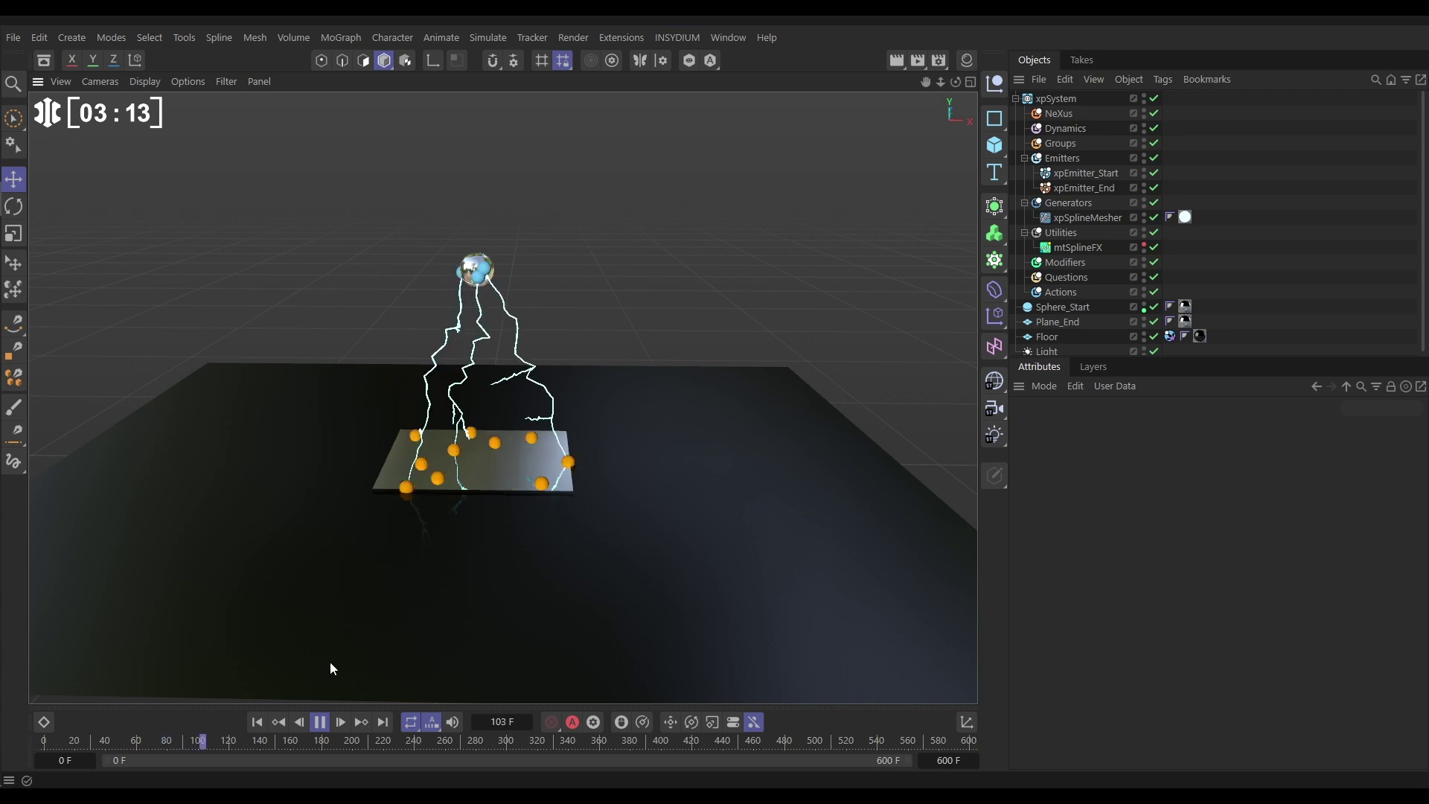
{"action": "left_click", "coordinate": [320, 723]}
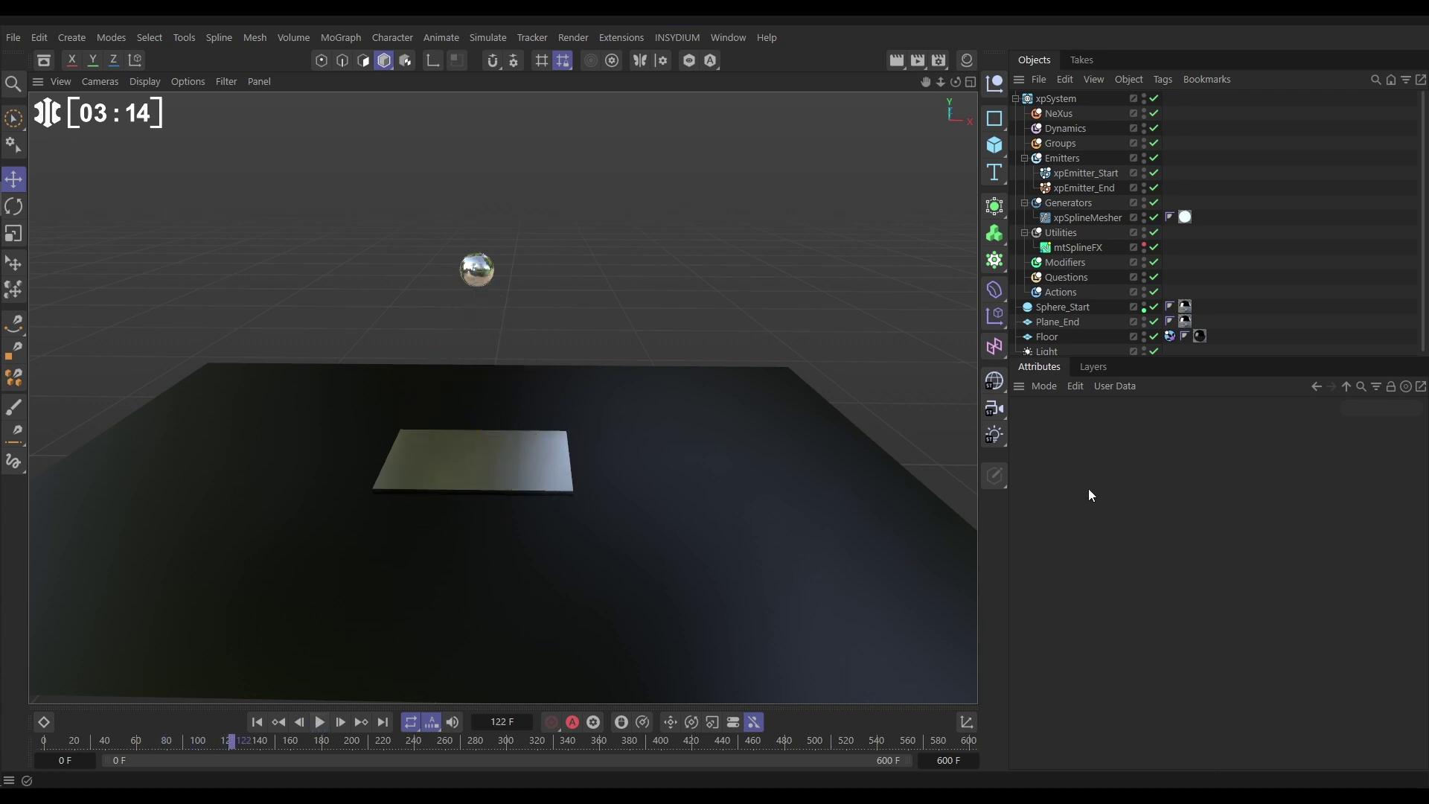
{"action": "left_click", "coordinate": [1092, 248]}
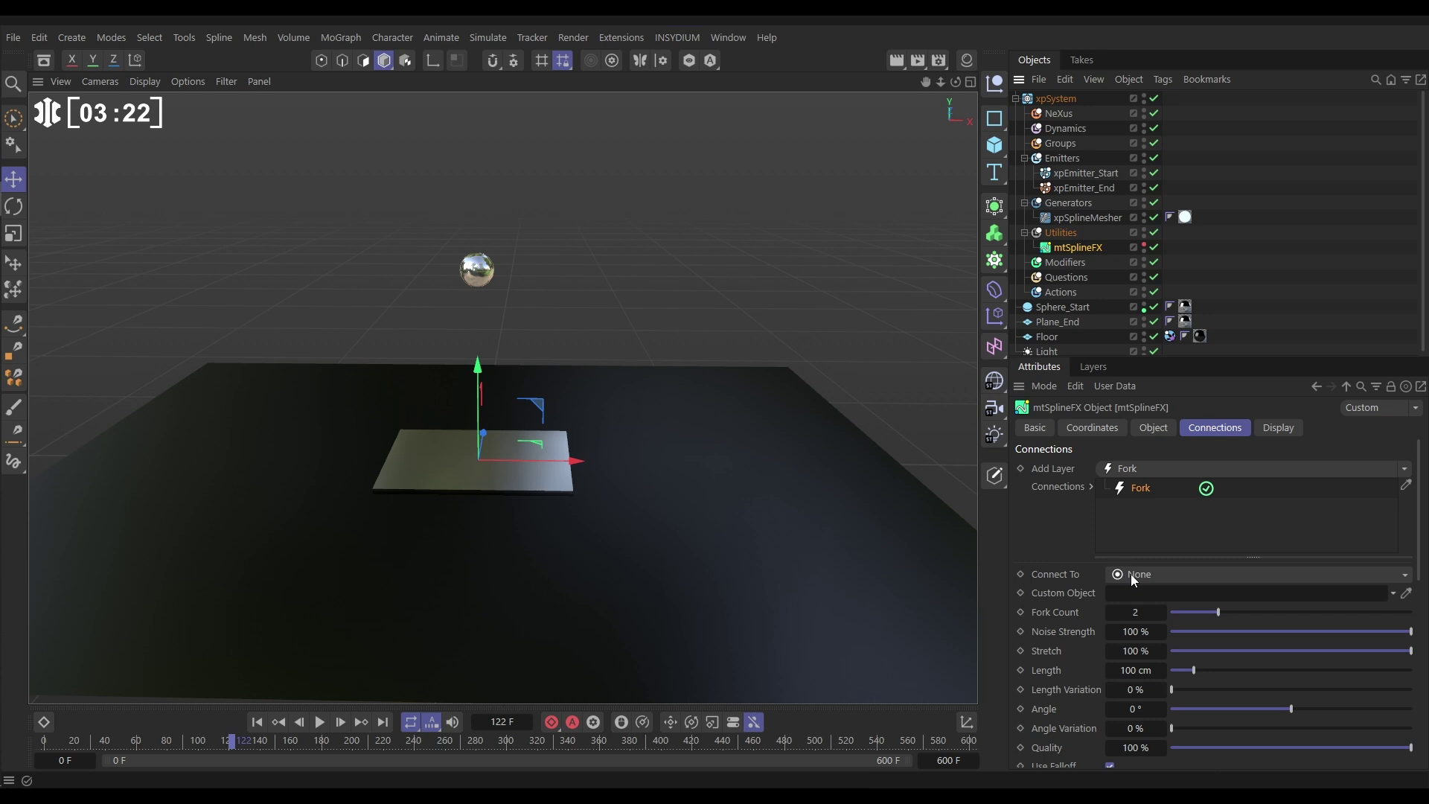
{"action": "left_click", "coordinate": [789, 273]}
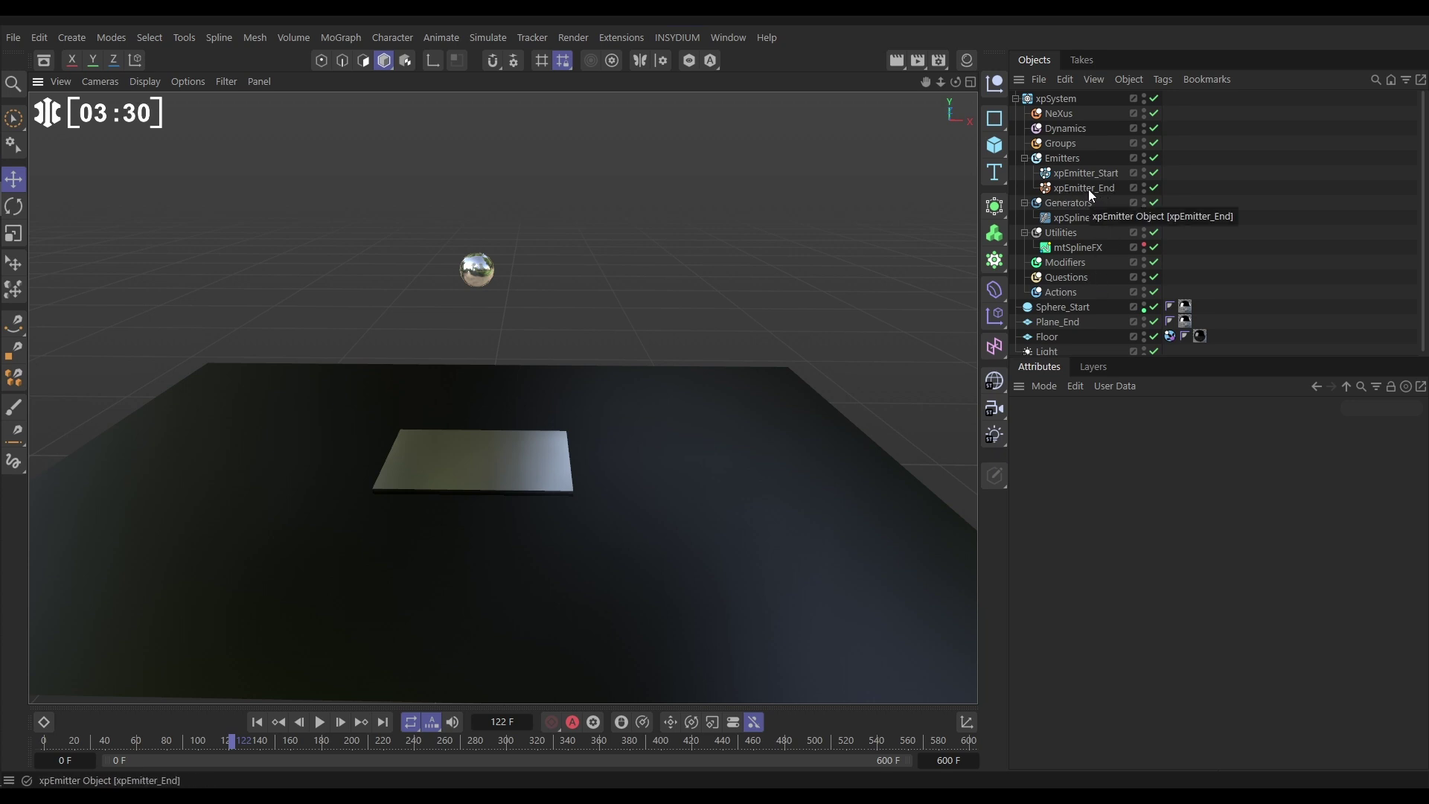
Add an xpSprite under Generators fed by xpEmitter_End, then play to frame 62
{"action": "left_click", "coordinate": [1073, 204]}
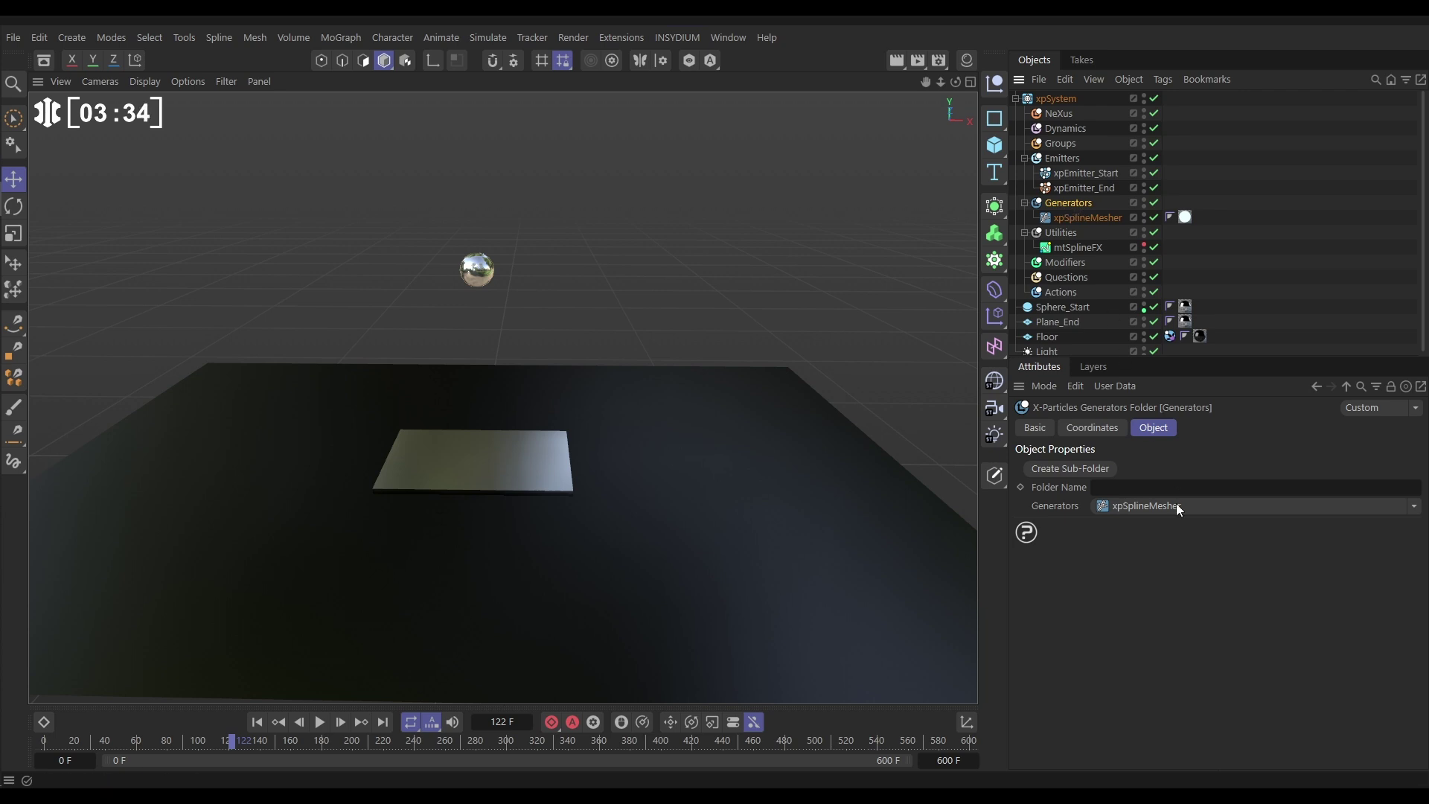
{"action": "left_click", "coordinate": [1413, 507]}
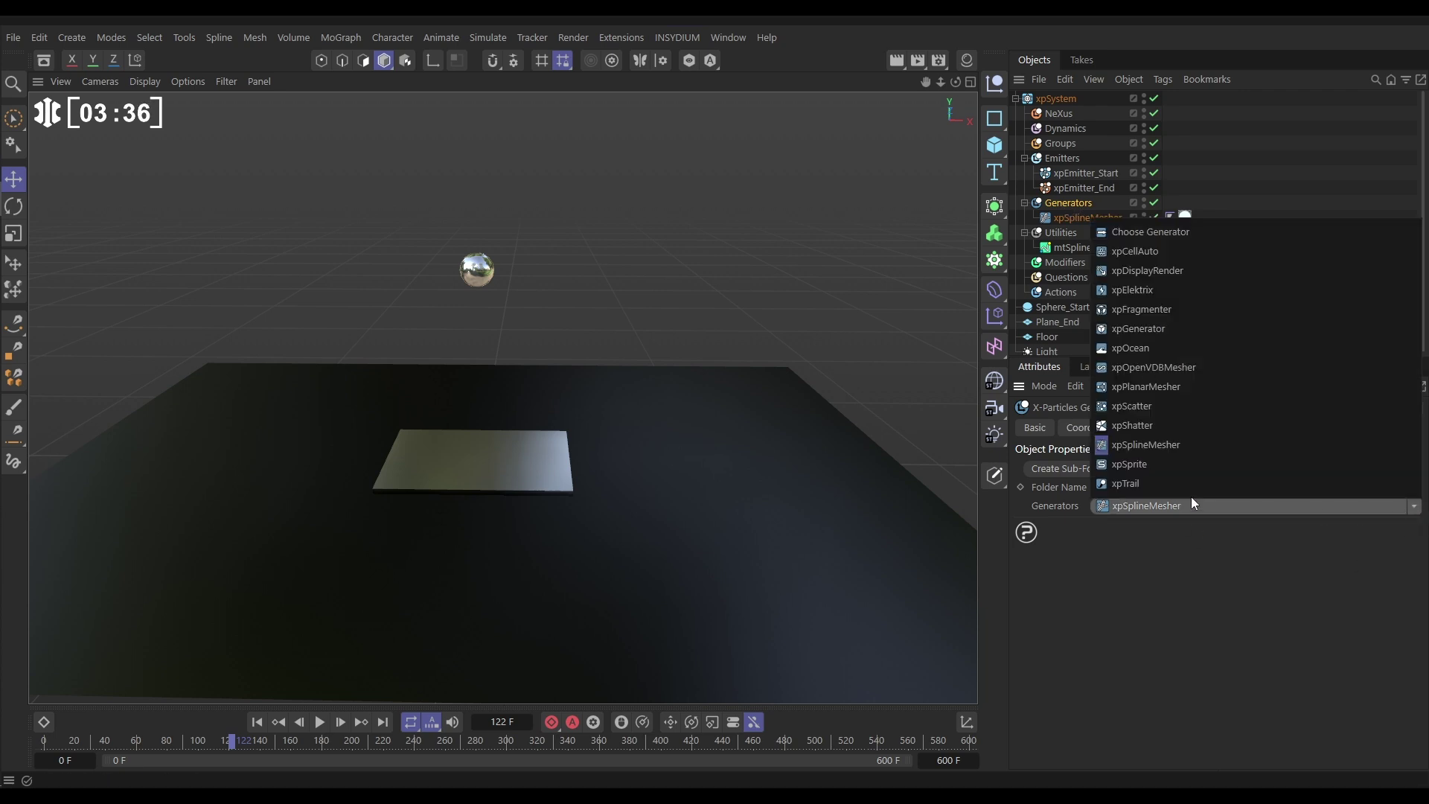
{"action": "left_click", "coordinate": [1130, 465]}
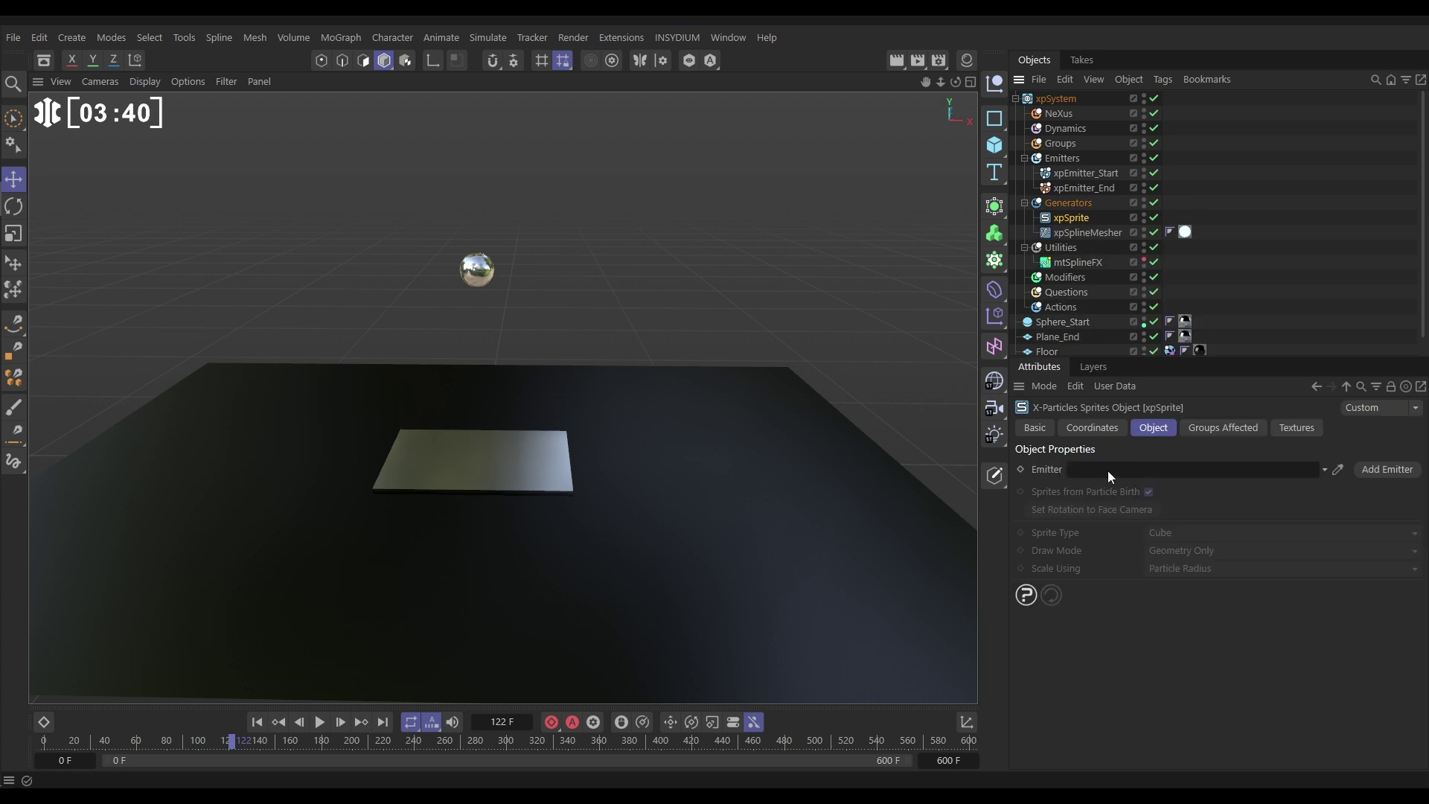
{"action": "left_click_drag", "start_coordinate": [1081, 189], "coordinate": [1148, 470]}
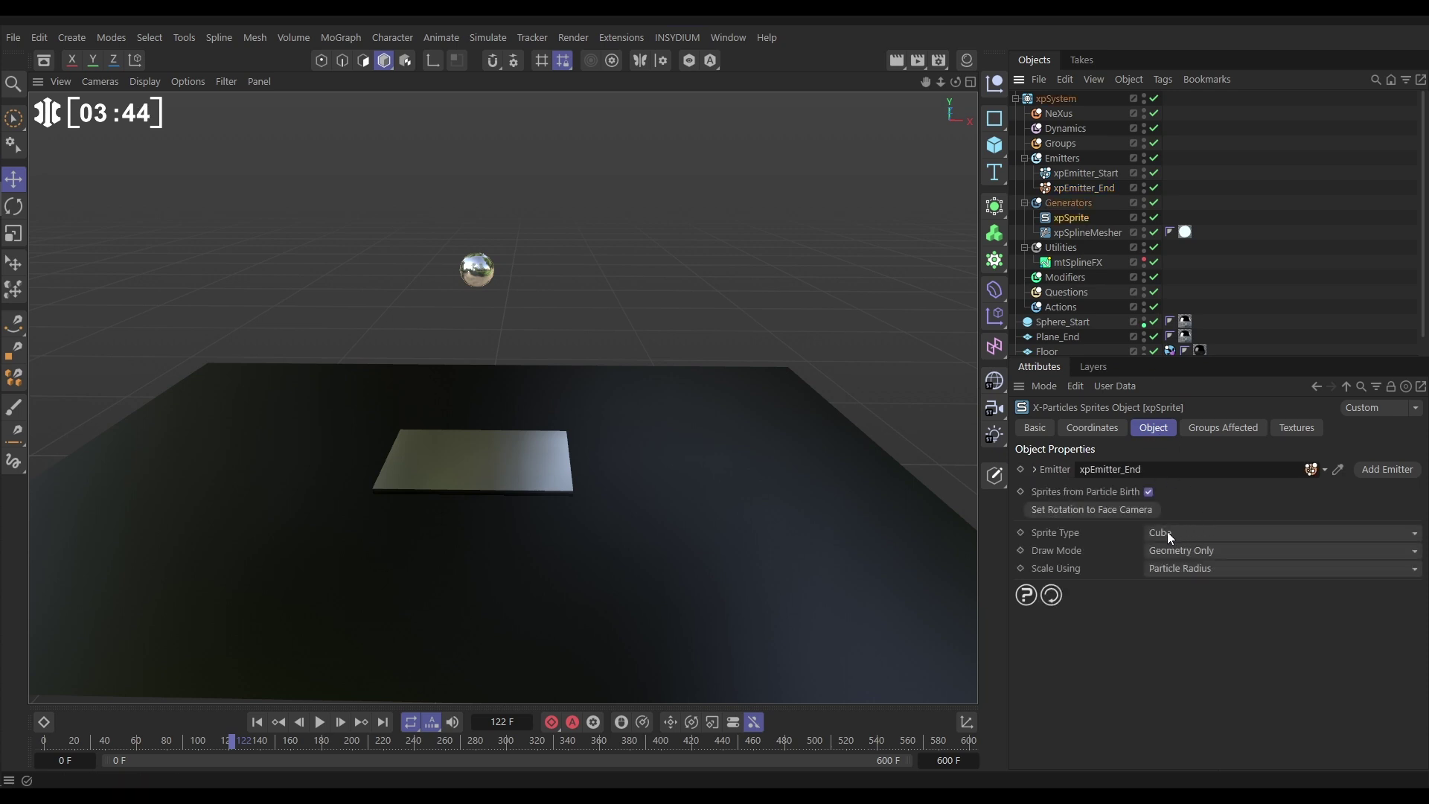
{"action": "left_click", "coordinate": [321, 723]}
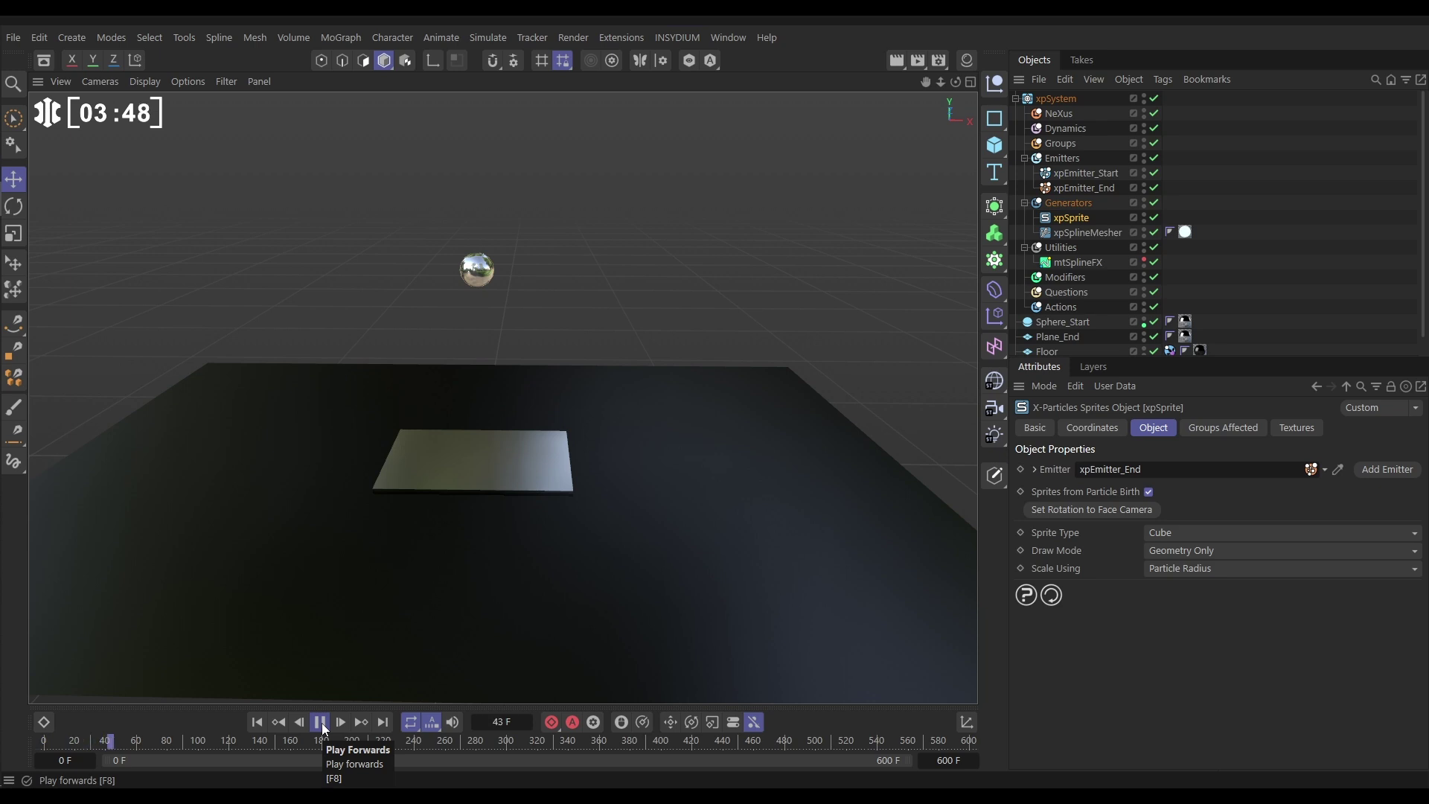
{"action": "left_click", "coordinate": [322, 724]}
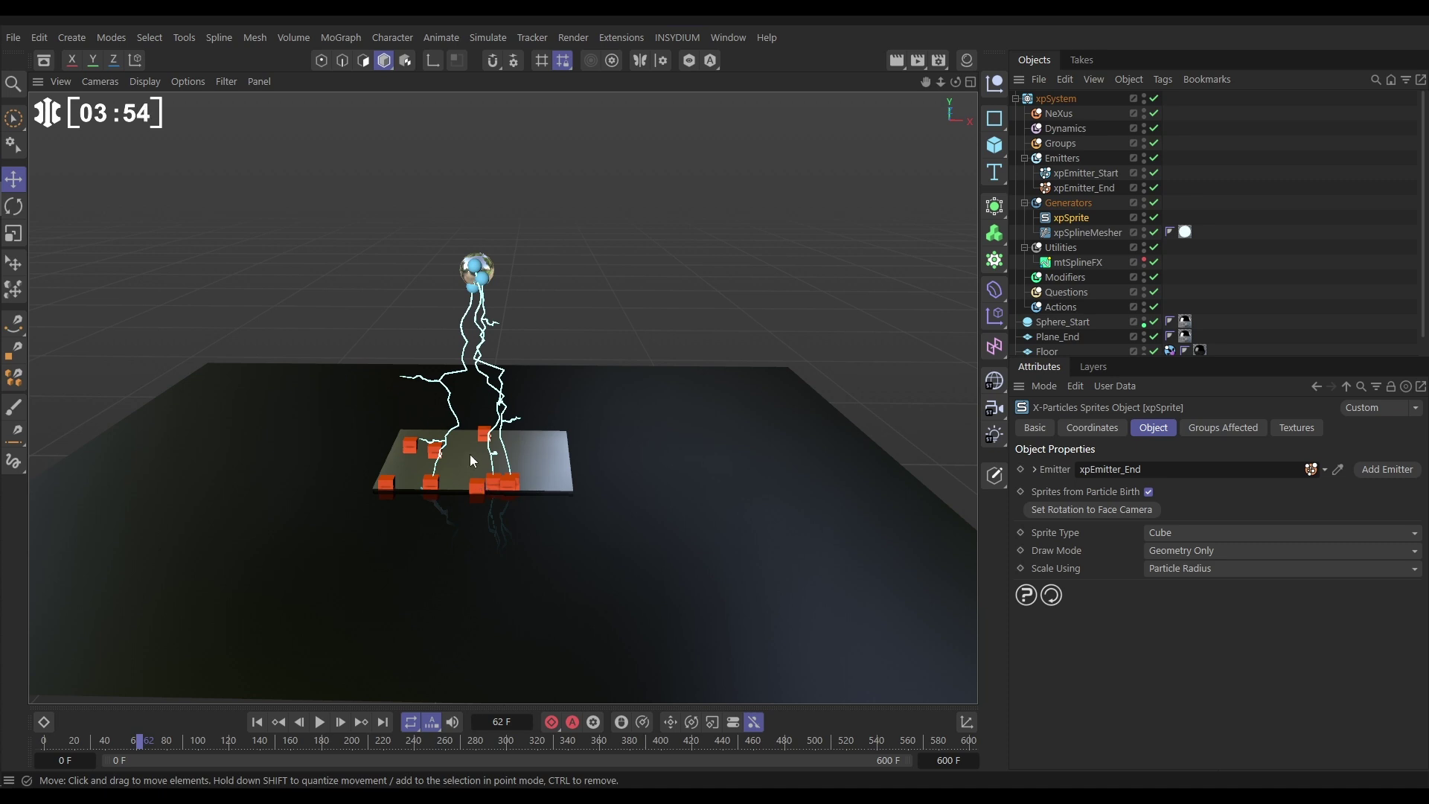
Place a new xpJoin in the Generators group with xpSprite parented under it
{"action": "left_click", "coordinate": [1061, 249]}
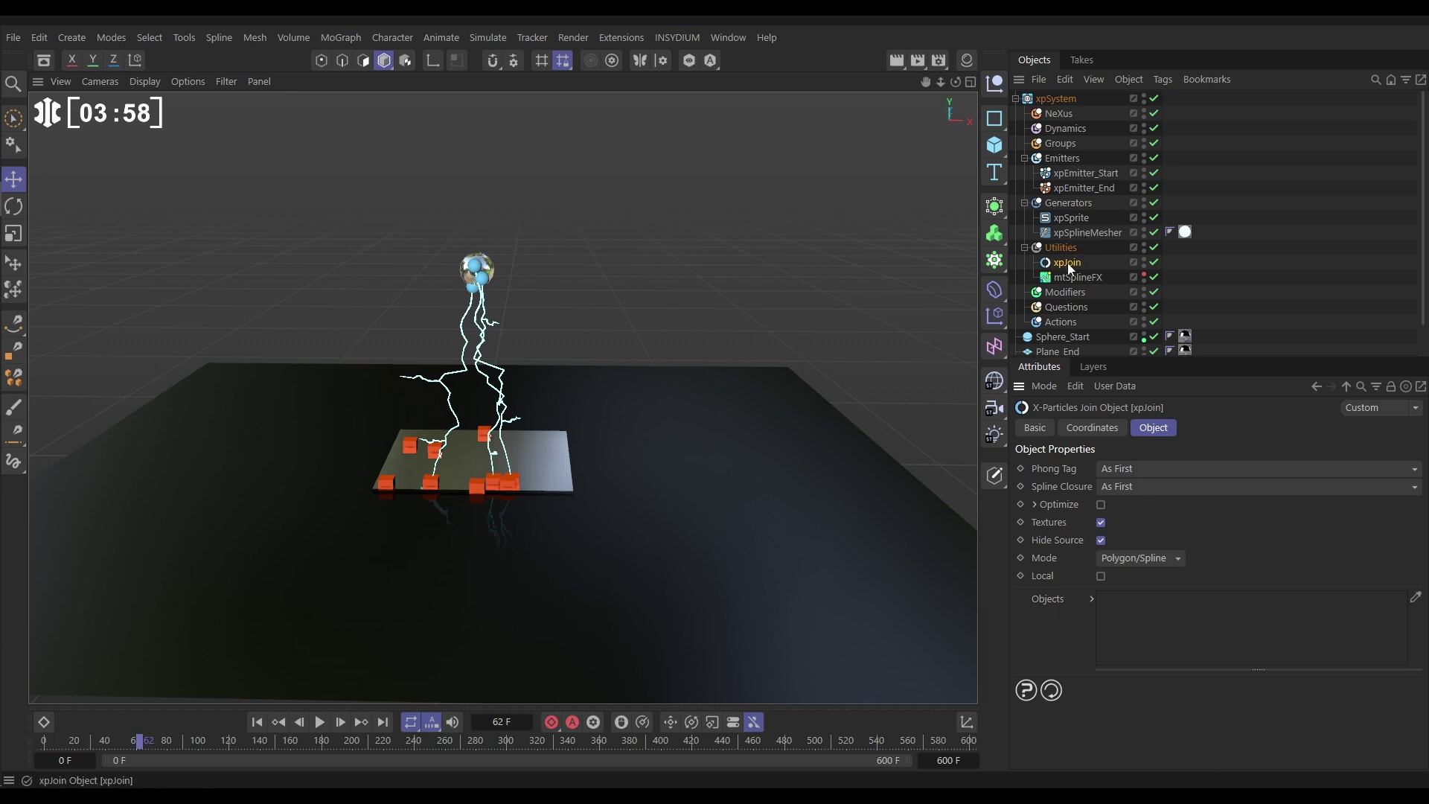
{"action": "left_click_drag", "start_coordinate": [1069, 262], "coordinate": [1076, 204]}
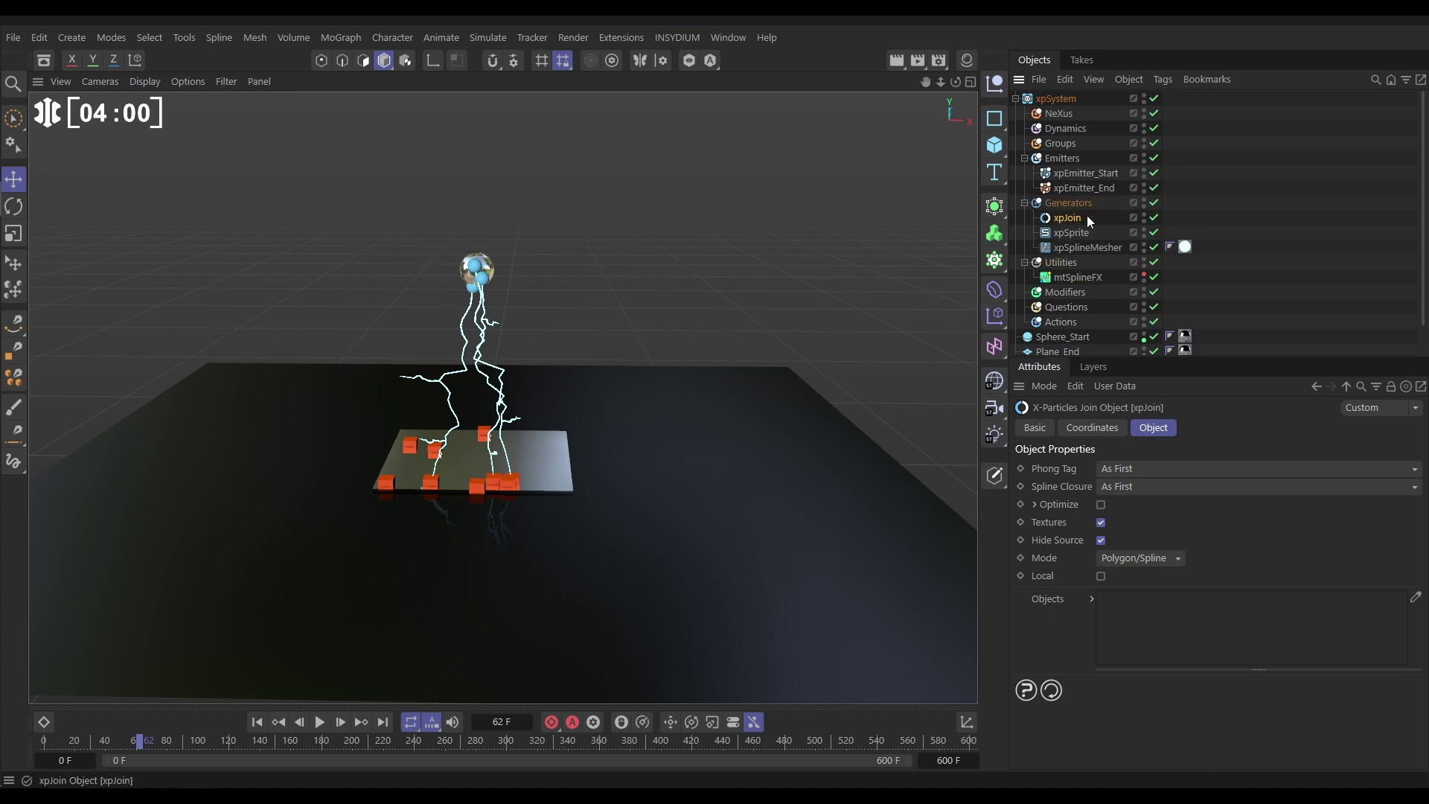
{"action": "left_click_drag", "start_coordinate": [1071, 231], "coordinate": [1074, 220]}
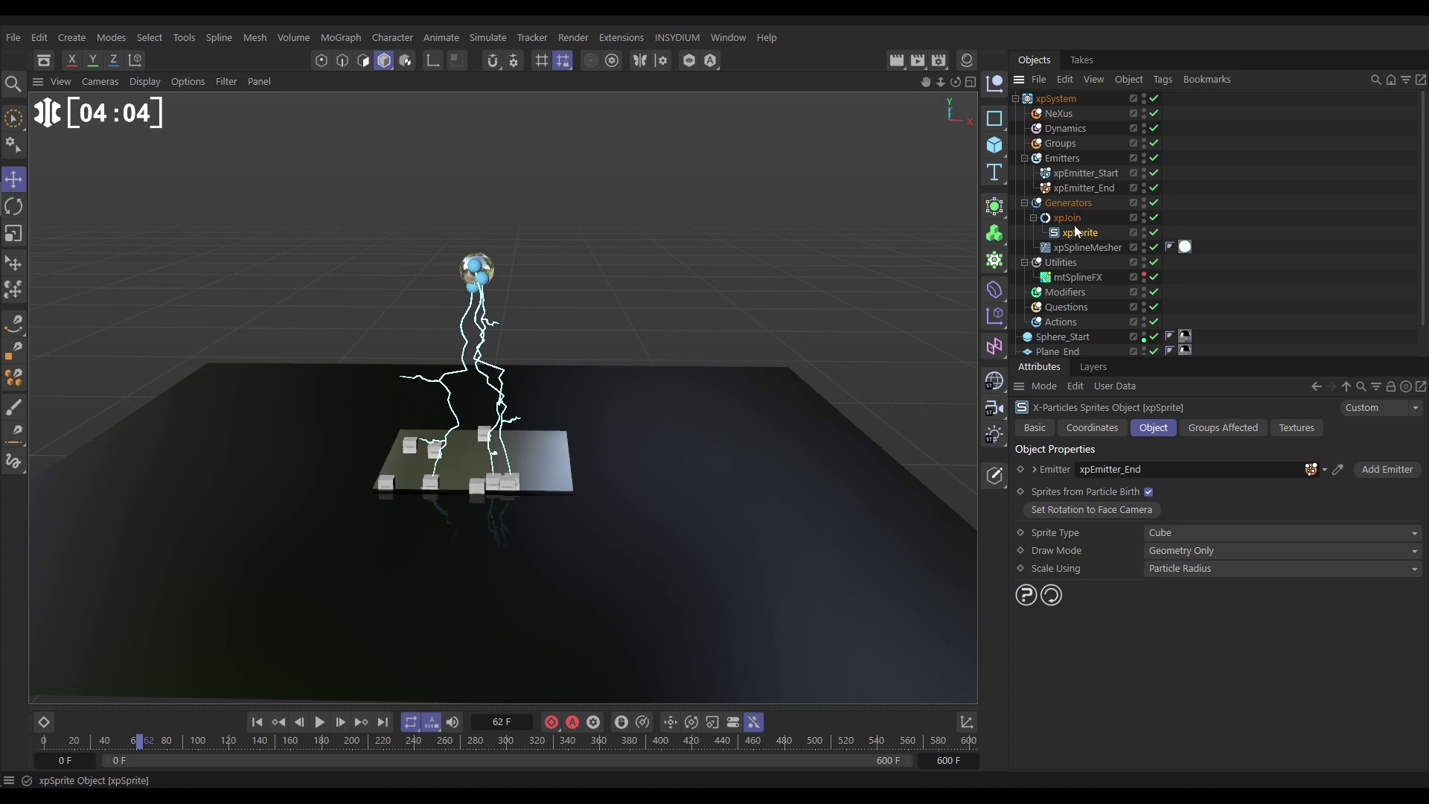
Make mtSplineFX connect to a Custom Object, using xpJoin as the target
{"action": "left_click", "coordinate": [1075, 278]}
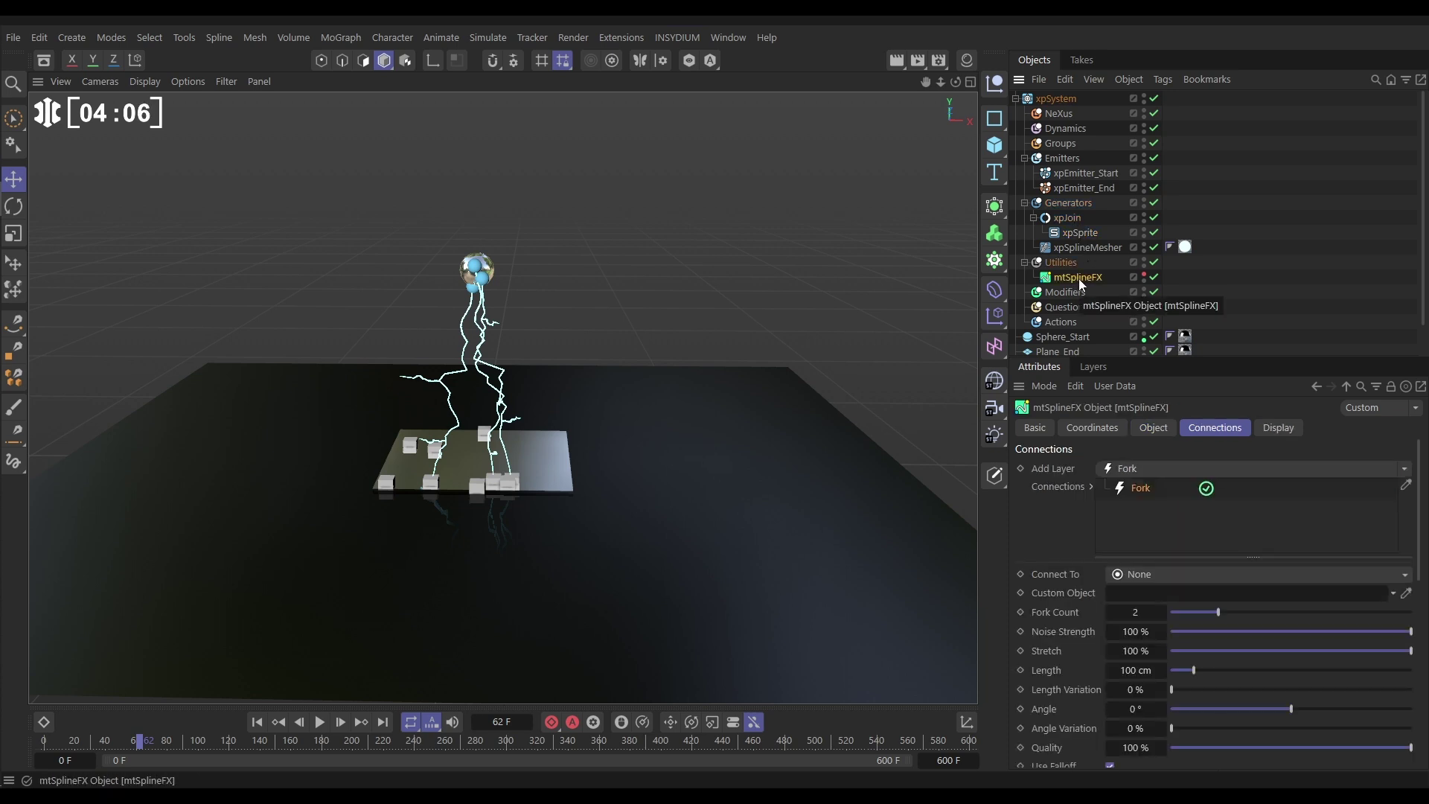
{"action": "left_click", "coordinate": [1145, 573]}
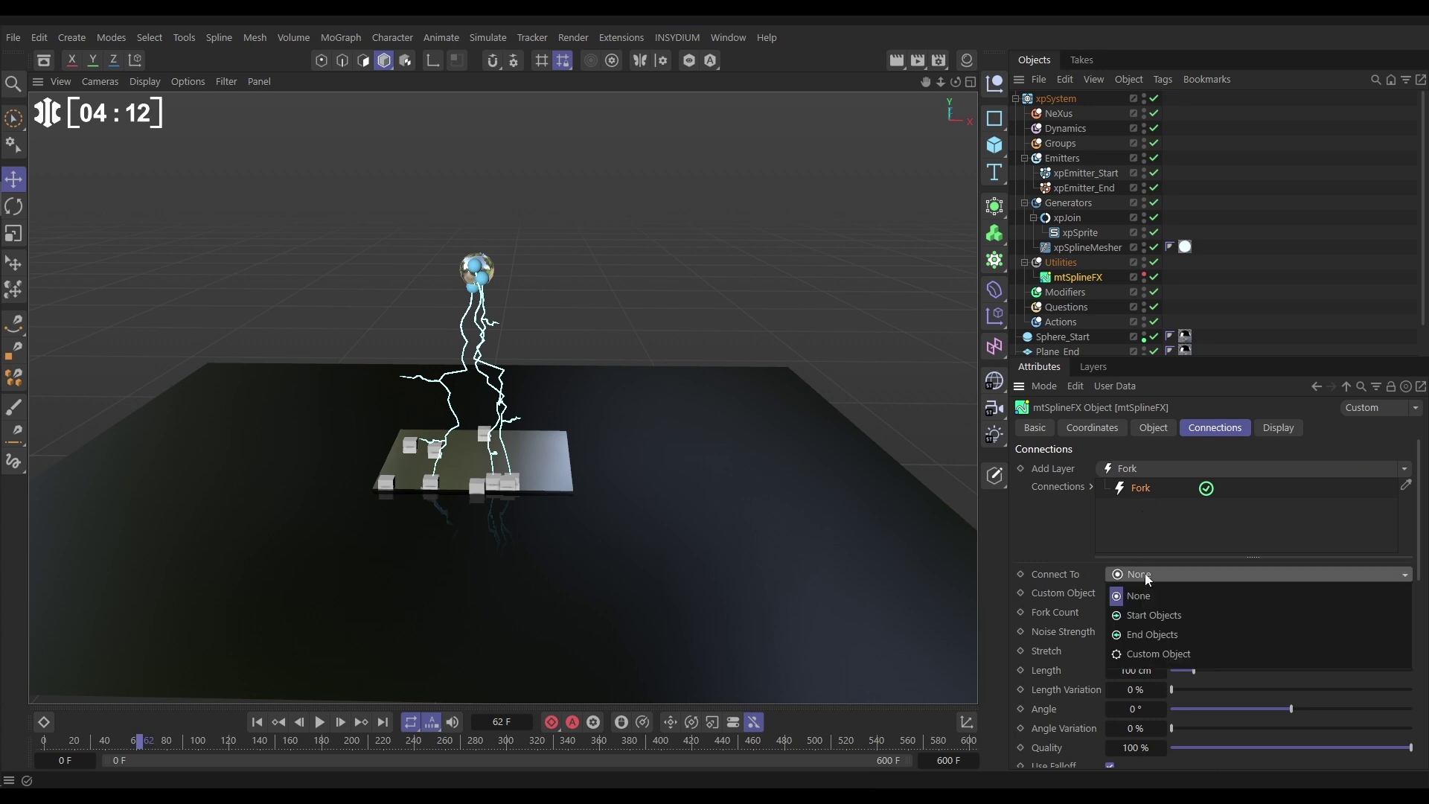
{"action": "left_click", "coordinate": [1147, 653]}
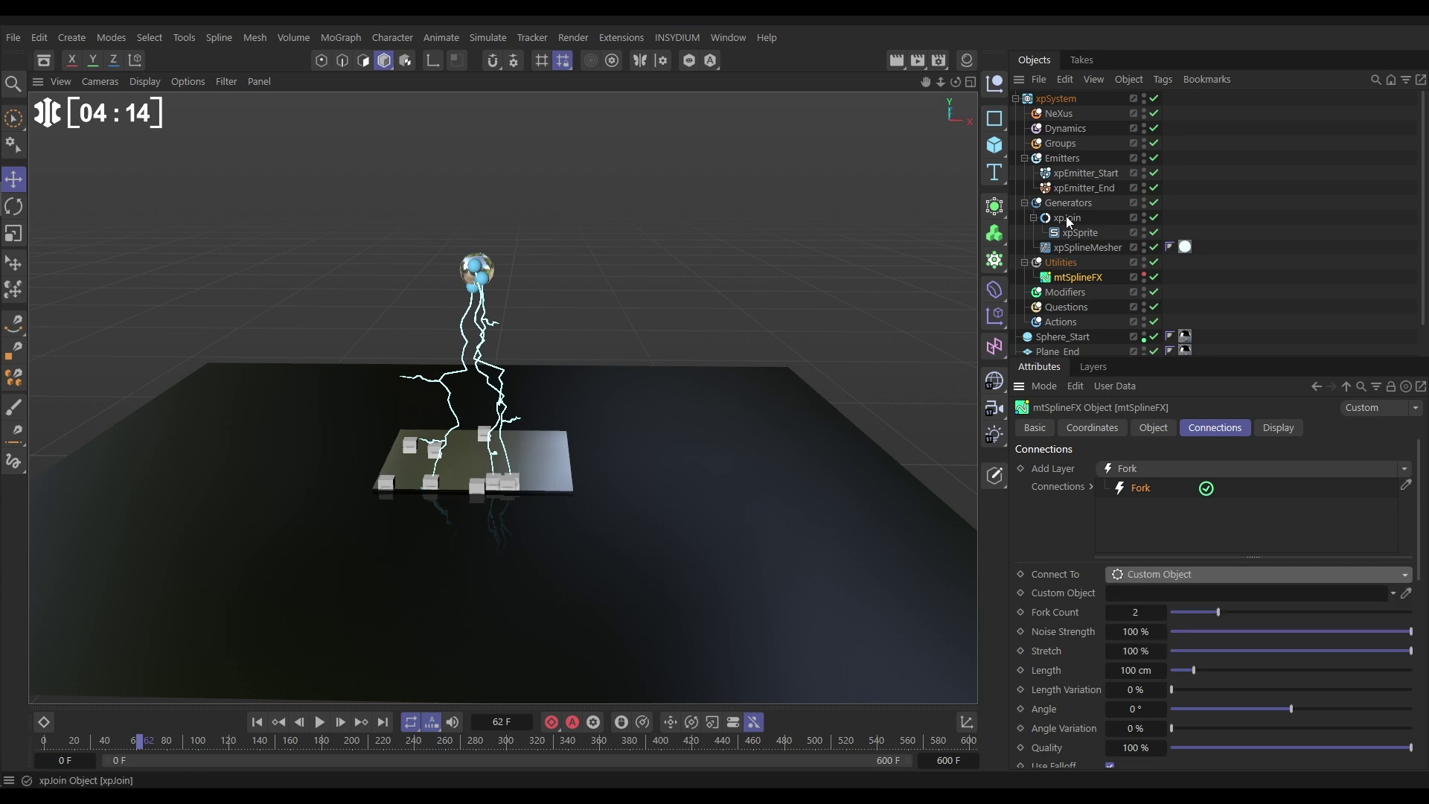
{"action": "left_click_drag", "start_coordinate": [1068, 218], "coordinate": [1146, 592]}
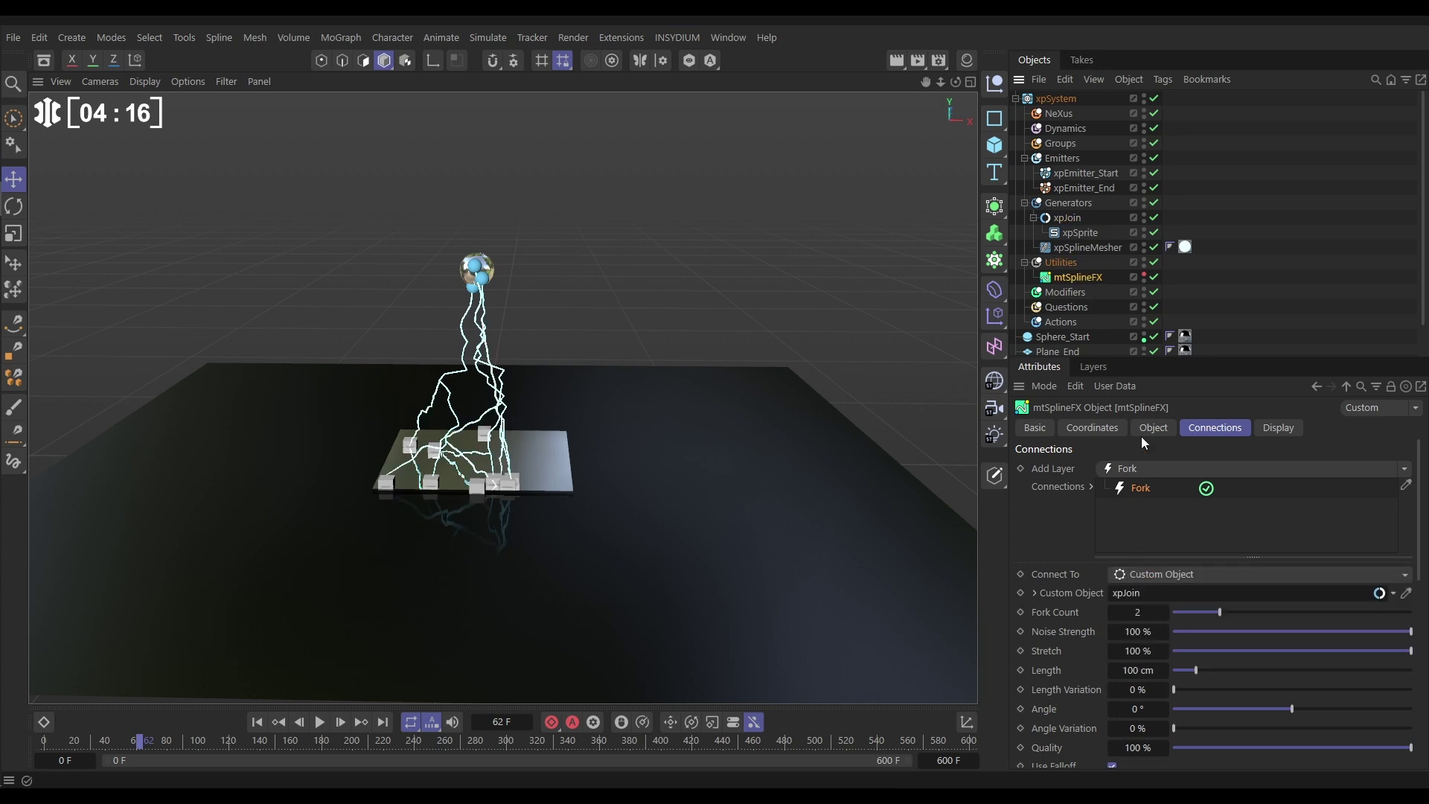
Hide xpJoin, both emitters and Plane_End in the viewport while replaying from the start
{"action": "left_click", "coordinate": [1144, 215]}
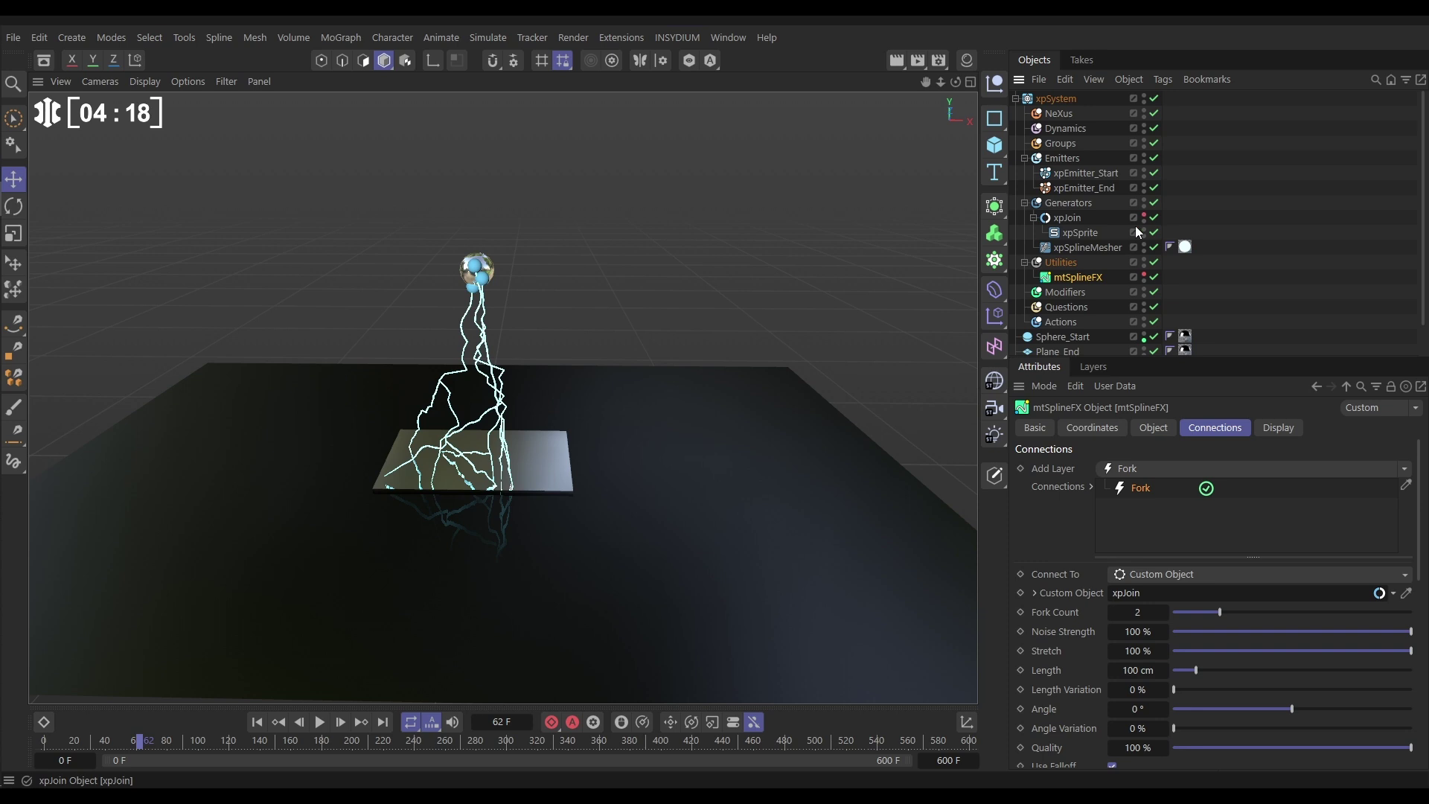
{"action": "left_click_drag", "start_coordinate": [1147, 175], "coordinate": [1146, 189]}
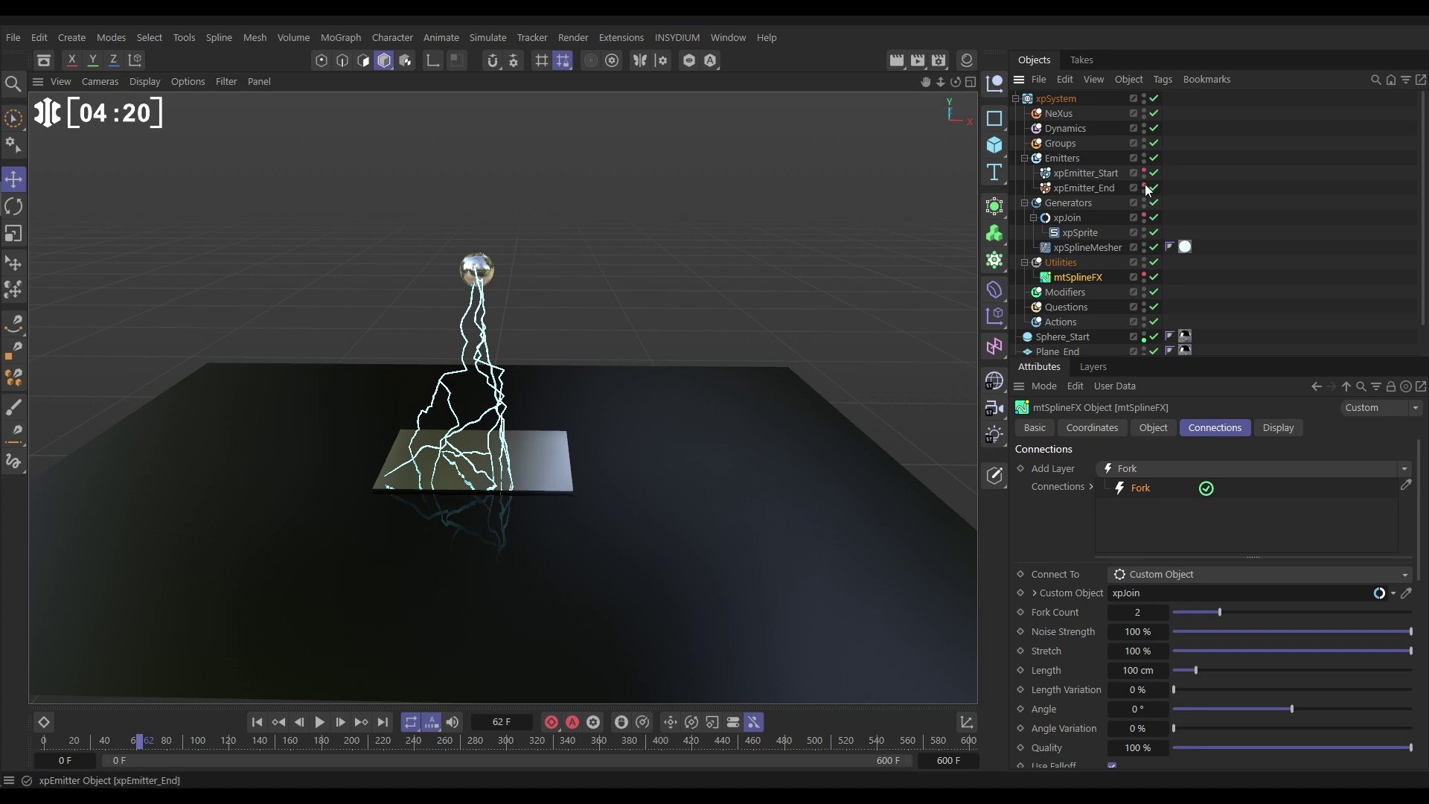
{"action": "left_click", "coordinate": [721, 226]}
{"action": "left_click", "coordinate": [257, 722]}
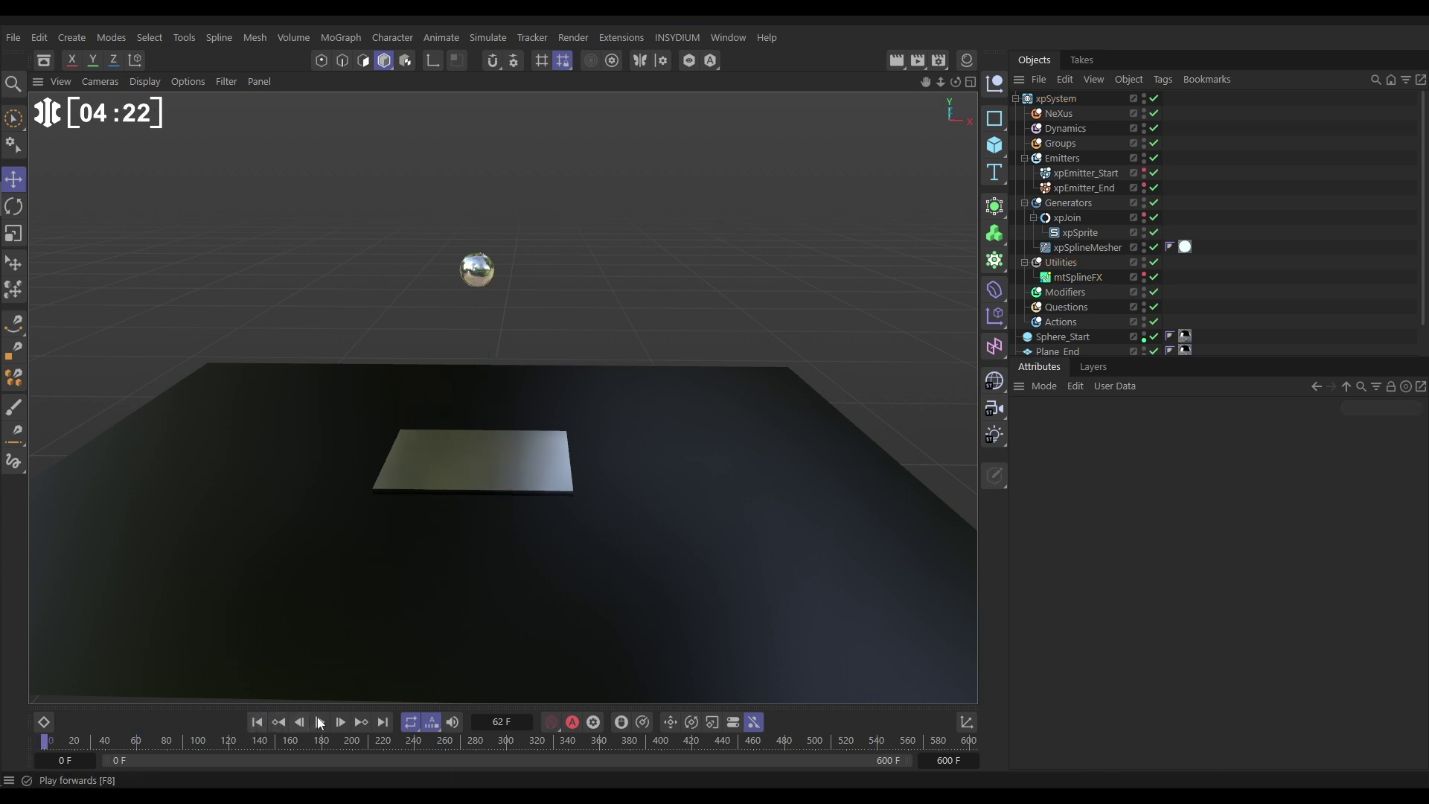
{"action": "left_click", "coordinate": [319, 722]}
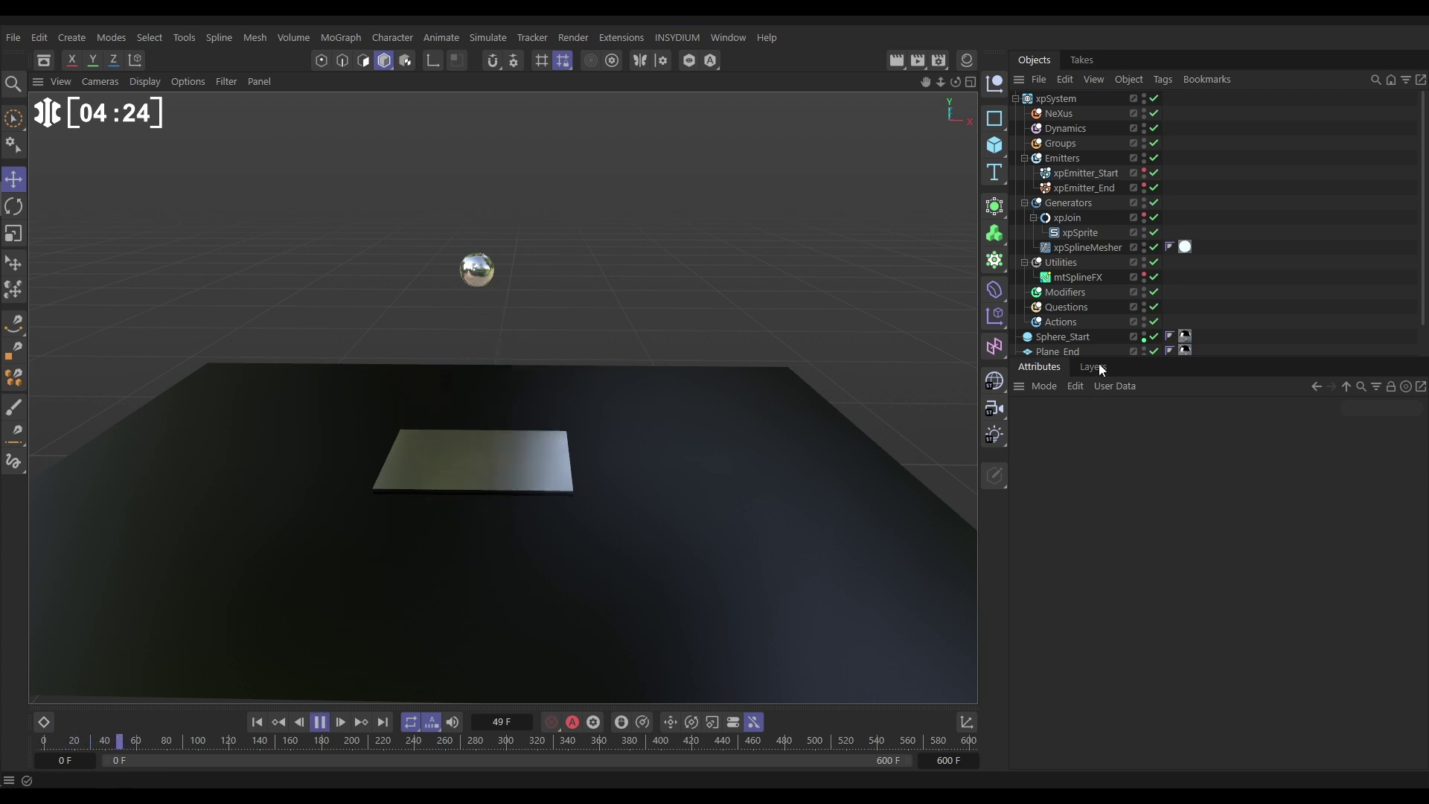
{"action": "left_click", "coordinate": [1145, 349]}
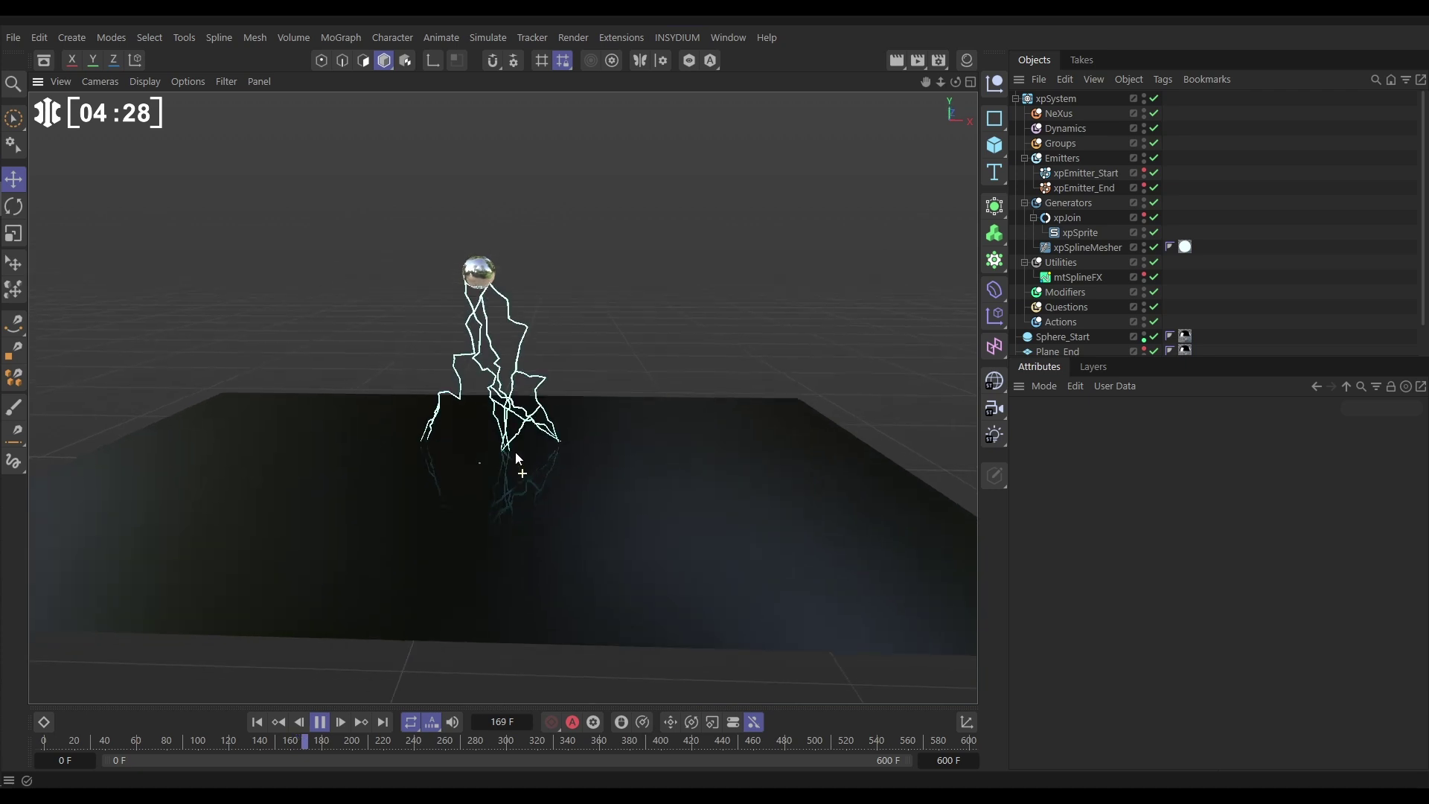
Duplicate the Fork layer so a second Fork sits beneath the first in mtSplineFX's Connections
{"action": "left_click", "coordinate": [319, 722]}
{"action": "left_click", "coordinate": [1067, 277]}
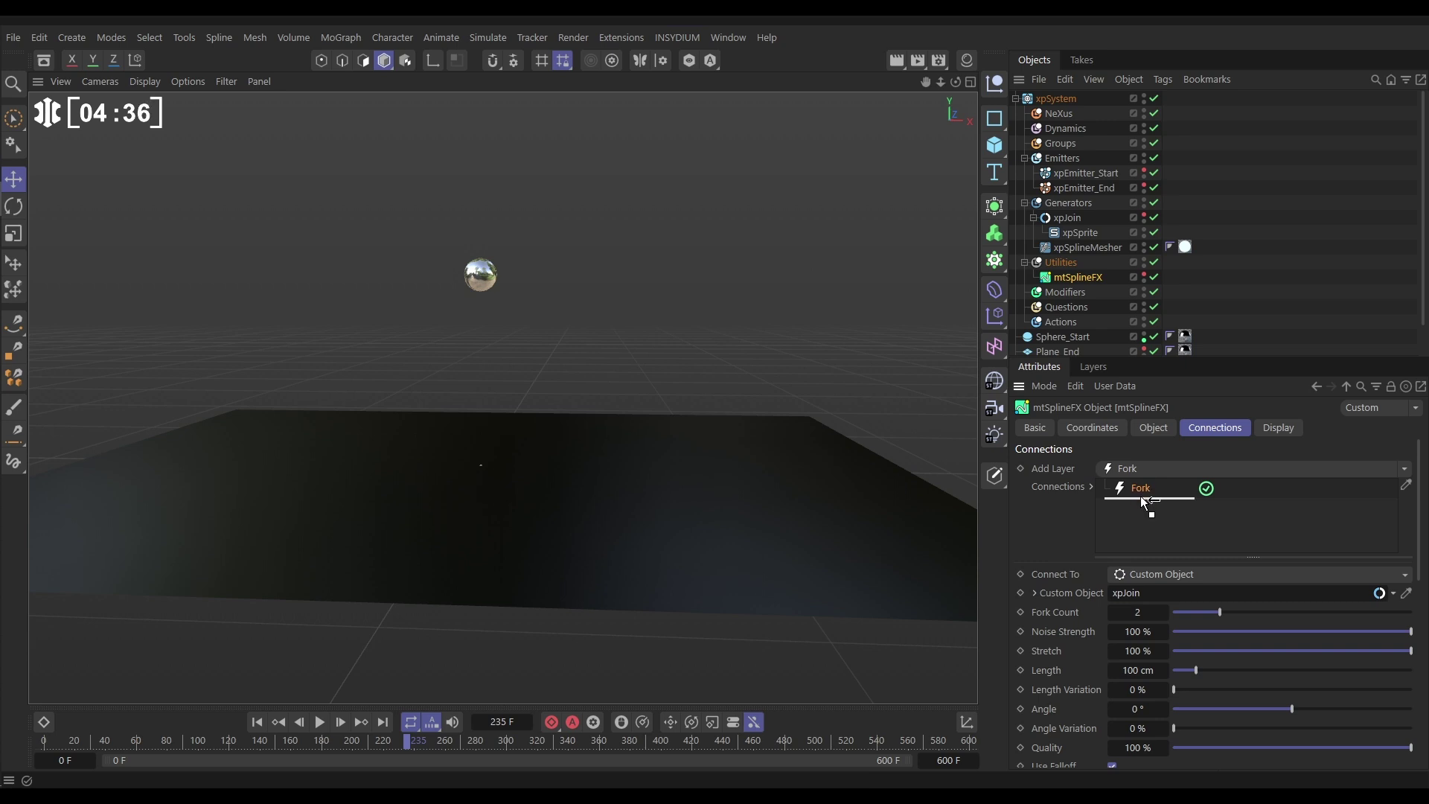
{"action": "left_click_drag", "start_coordinate": [1144, 500], "coordinate": [1141, 488]}
Replay from frame 0 to frame 108 and enlarge the Object Manager to show every object
{"action": "left_click", "coordinate": [257, 722]}
{"action": "left_click", "coordinate": [322, 722]}
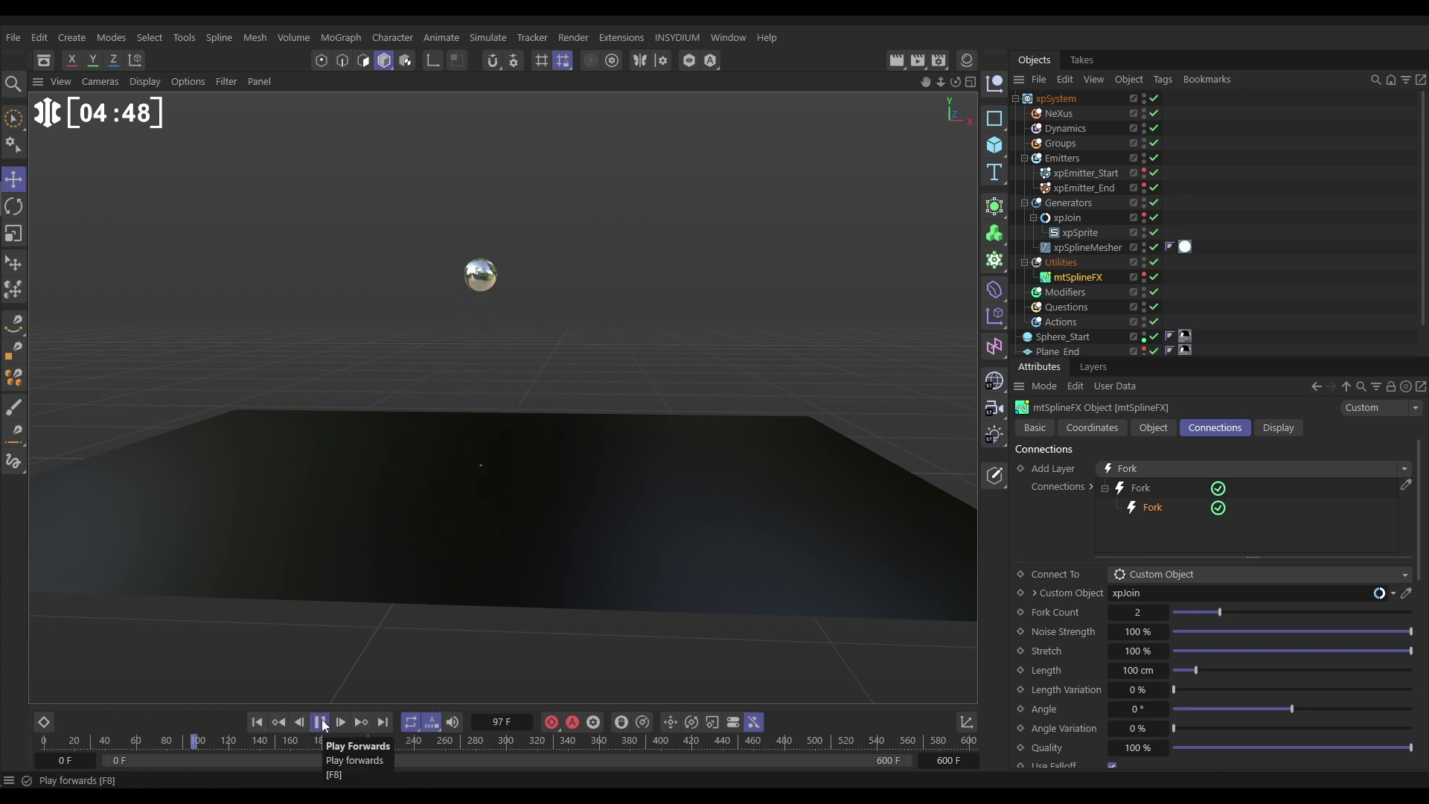
{"action": "left_click", "coordinate": [321, 722]}
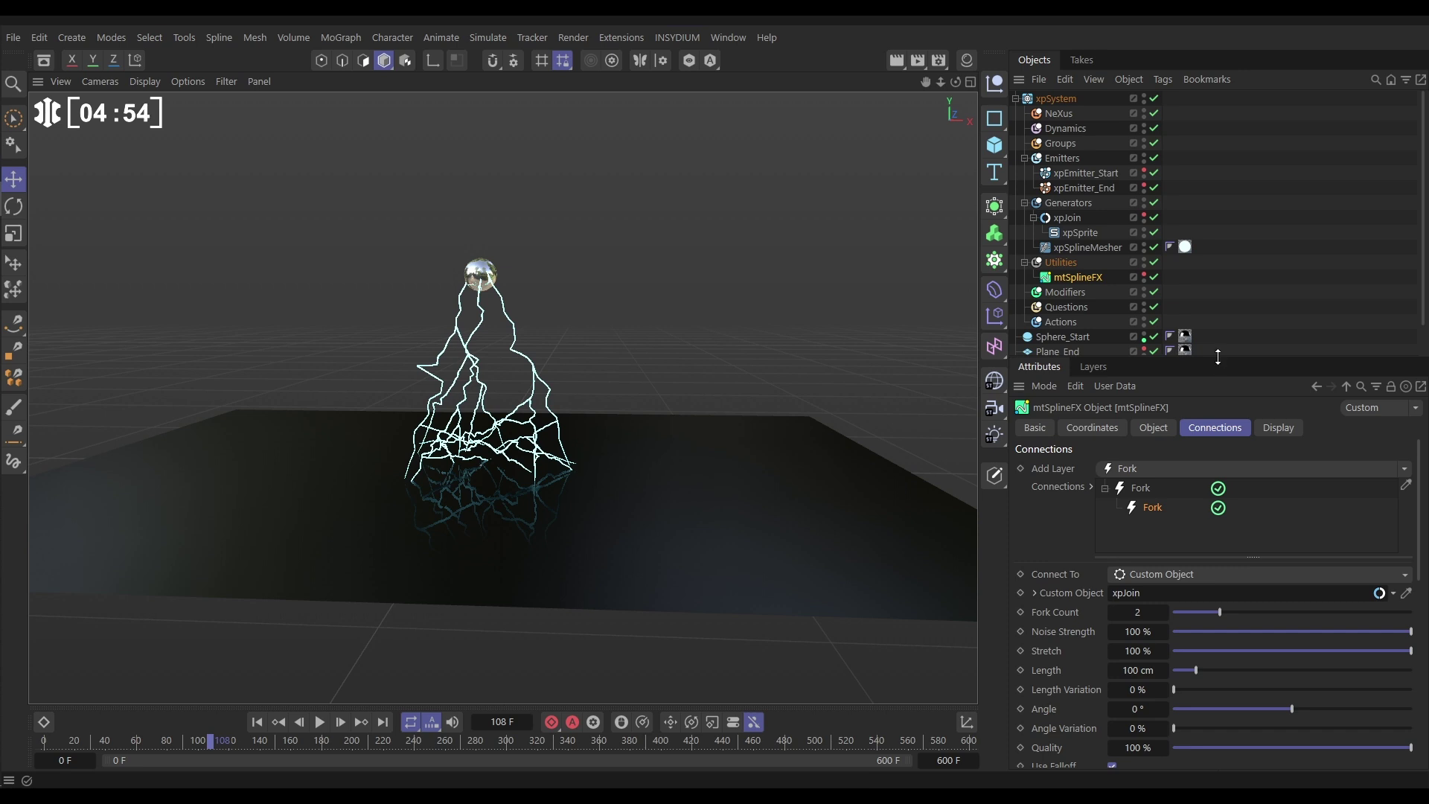
{"action": "left_click_drag", "start_coordinate": [1218, 360], "coordinate": [1218, 457]}
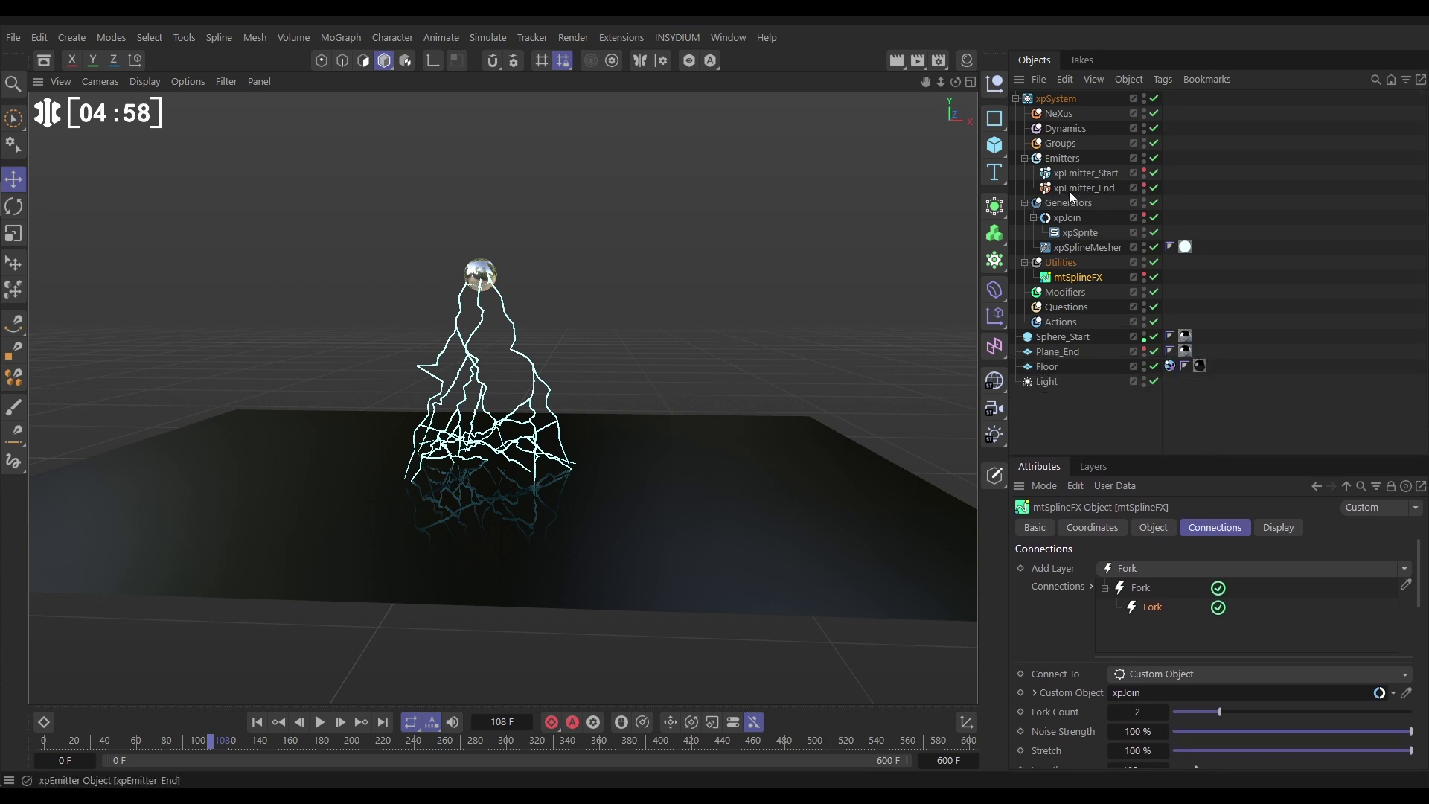
Add an xpSpawn modifier to the Modifiers folder and link it in xpEmitter_Start's Modifiers list
{"action": "left_click", "coordinate": [1074, 292]}
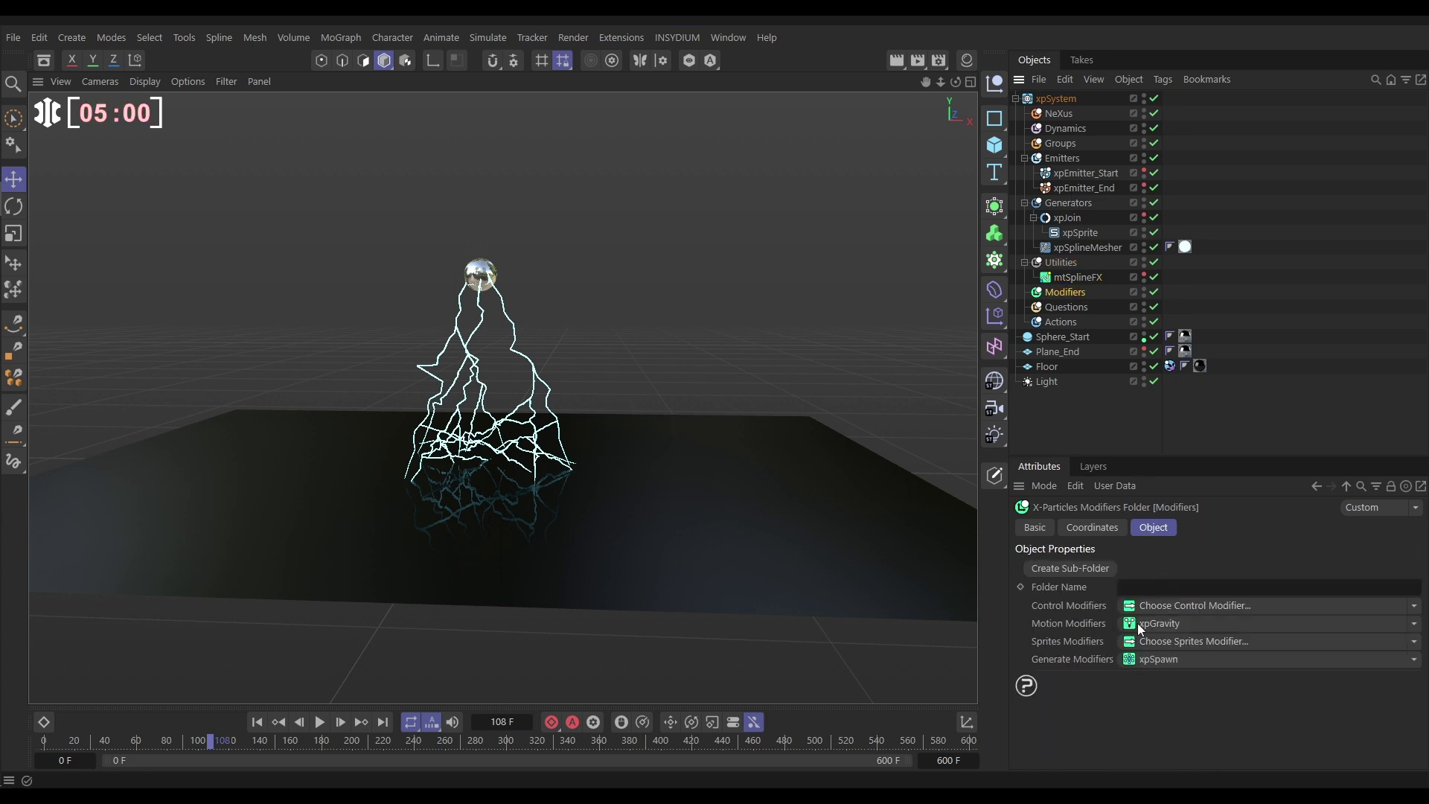
{"action": "left_click", "coordinate": [1229, 659]}
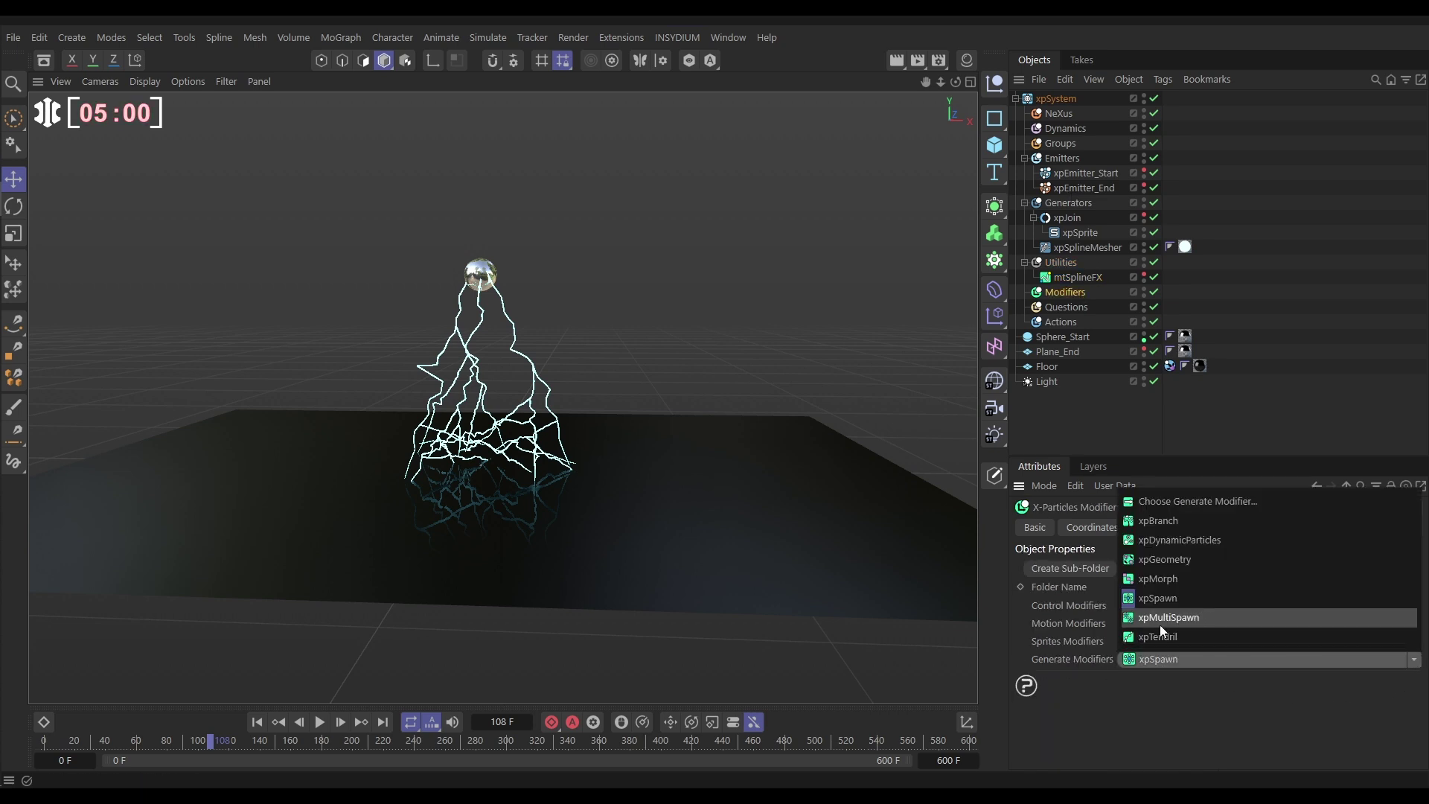
{"action": "left_click", "coordinate": [1142, 597]}
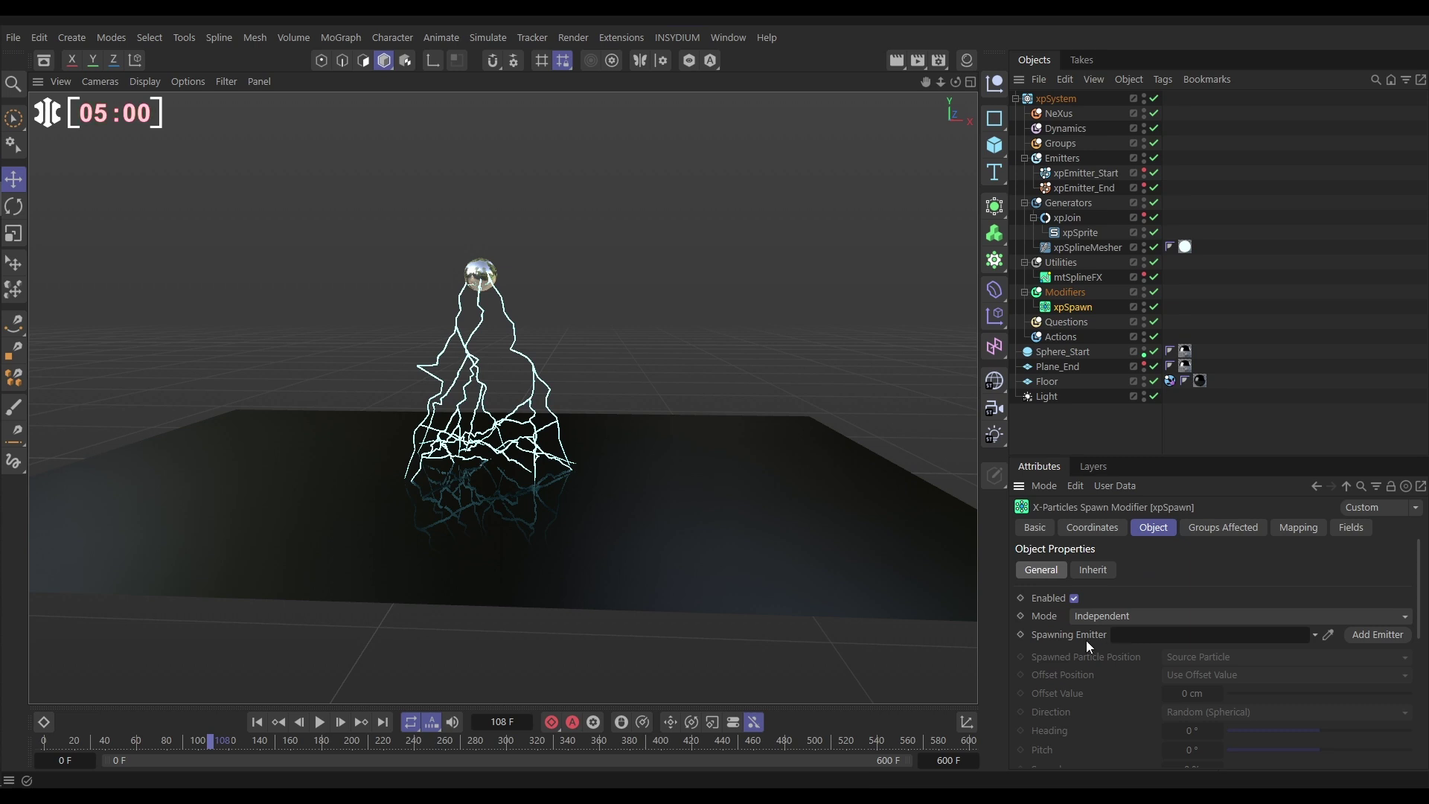
{"action": "left_click", "coordinate": [1081, 175]}
{"action": "left_click", "coordinate": [1160, 547]}
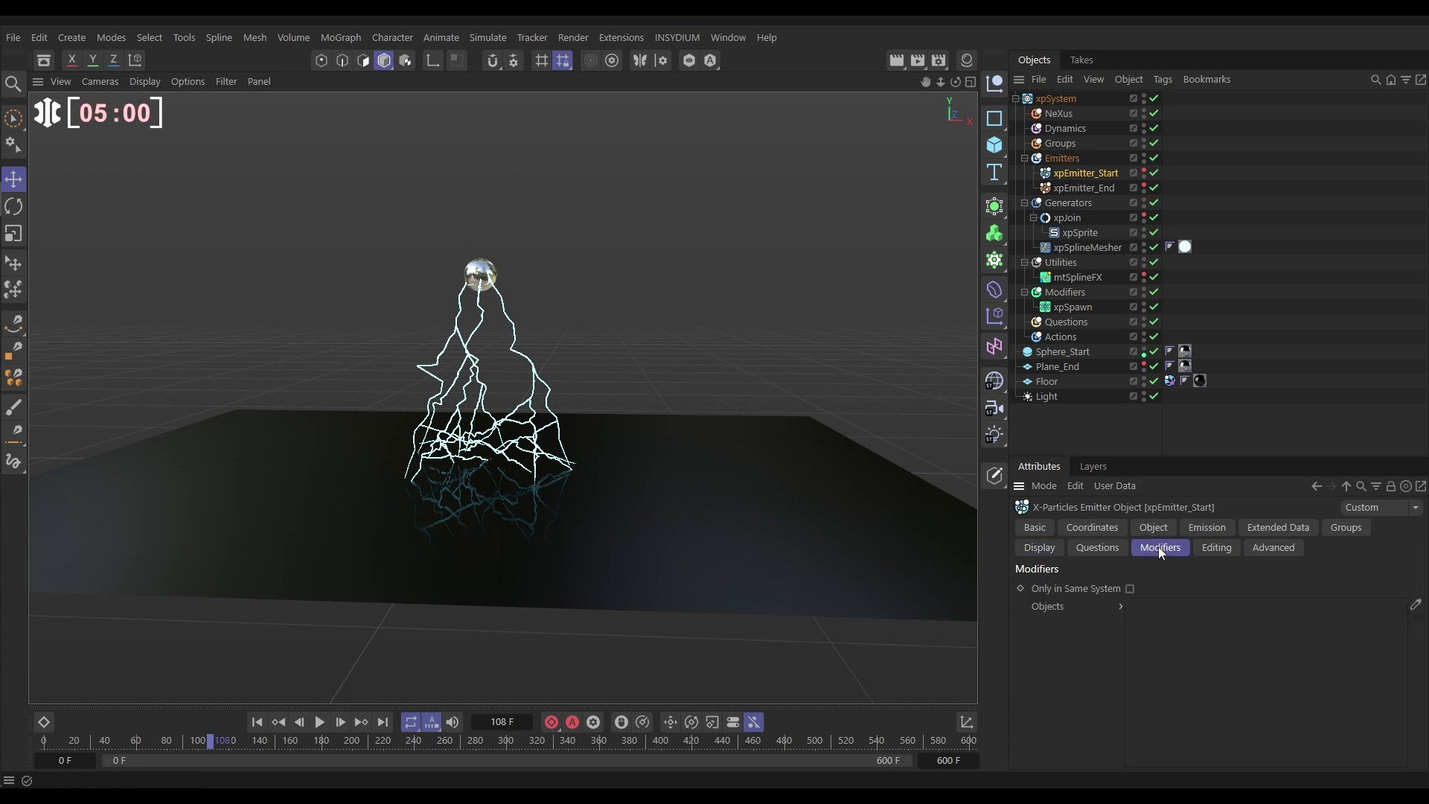
{"action": "left_click_drag", "start_coordinate": [1069, 307], "coordinate": [1177, 617]}
Create a new emitter from xpSpawn and give its particles a 10 F lifespan, variation 5 F
{"action": "left_click", "coordinate": [1068, 308]}
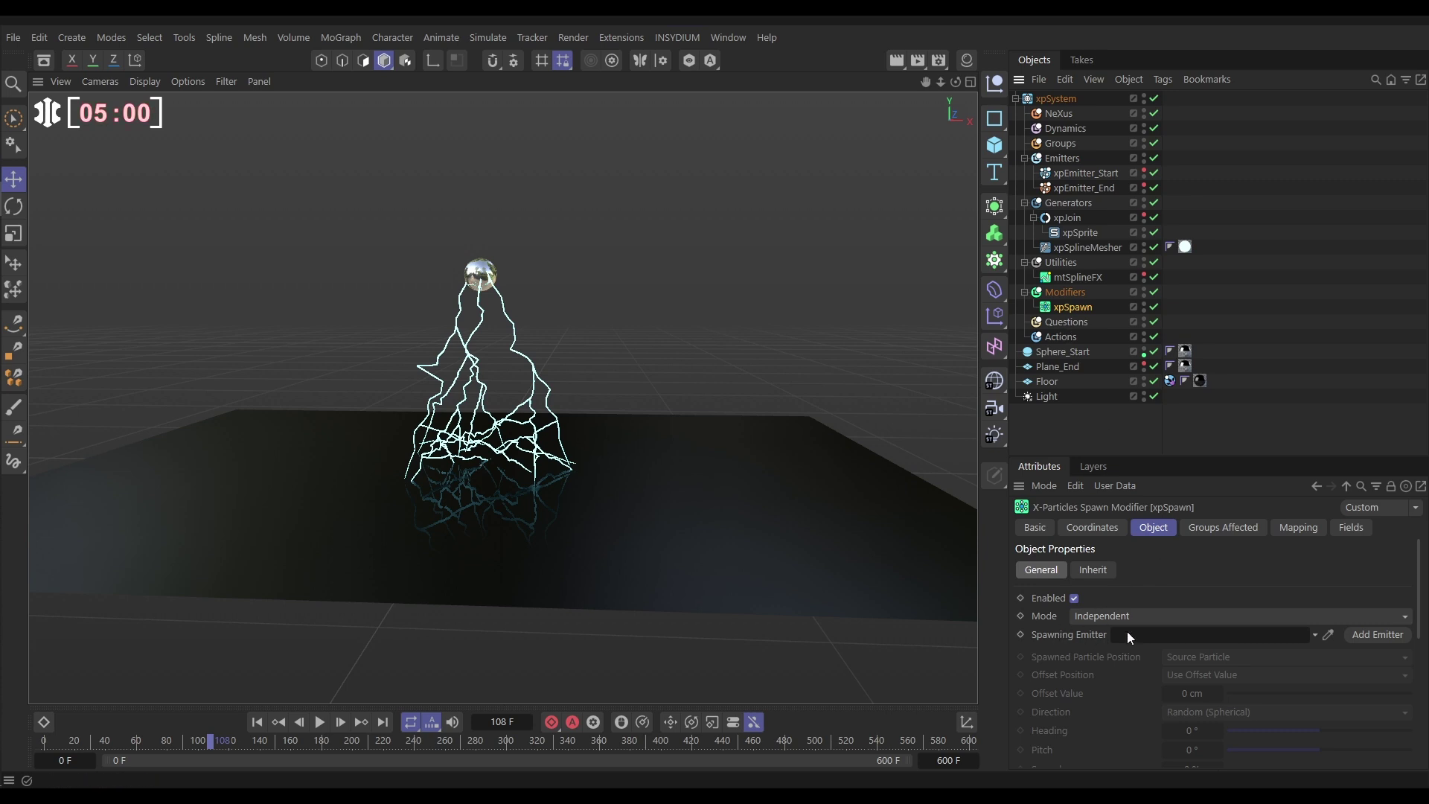
{"action": "left_click", "coordinate": [1364, 634]}
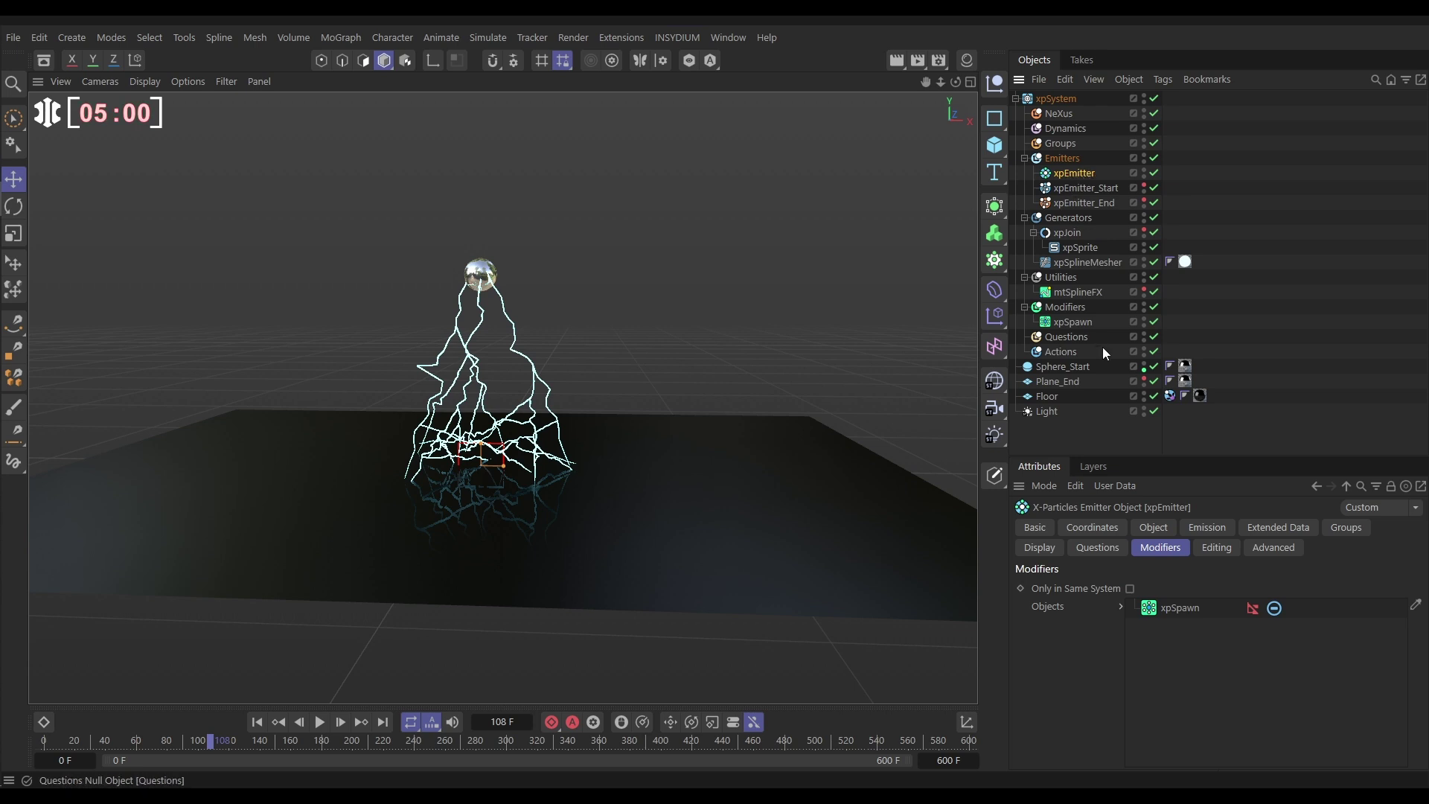
{"action": "left_click", "coordinate": [1207, 527]}
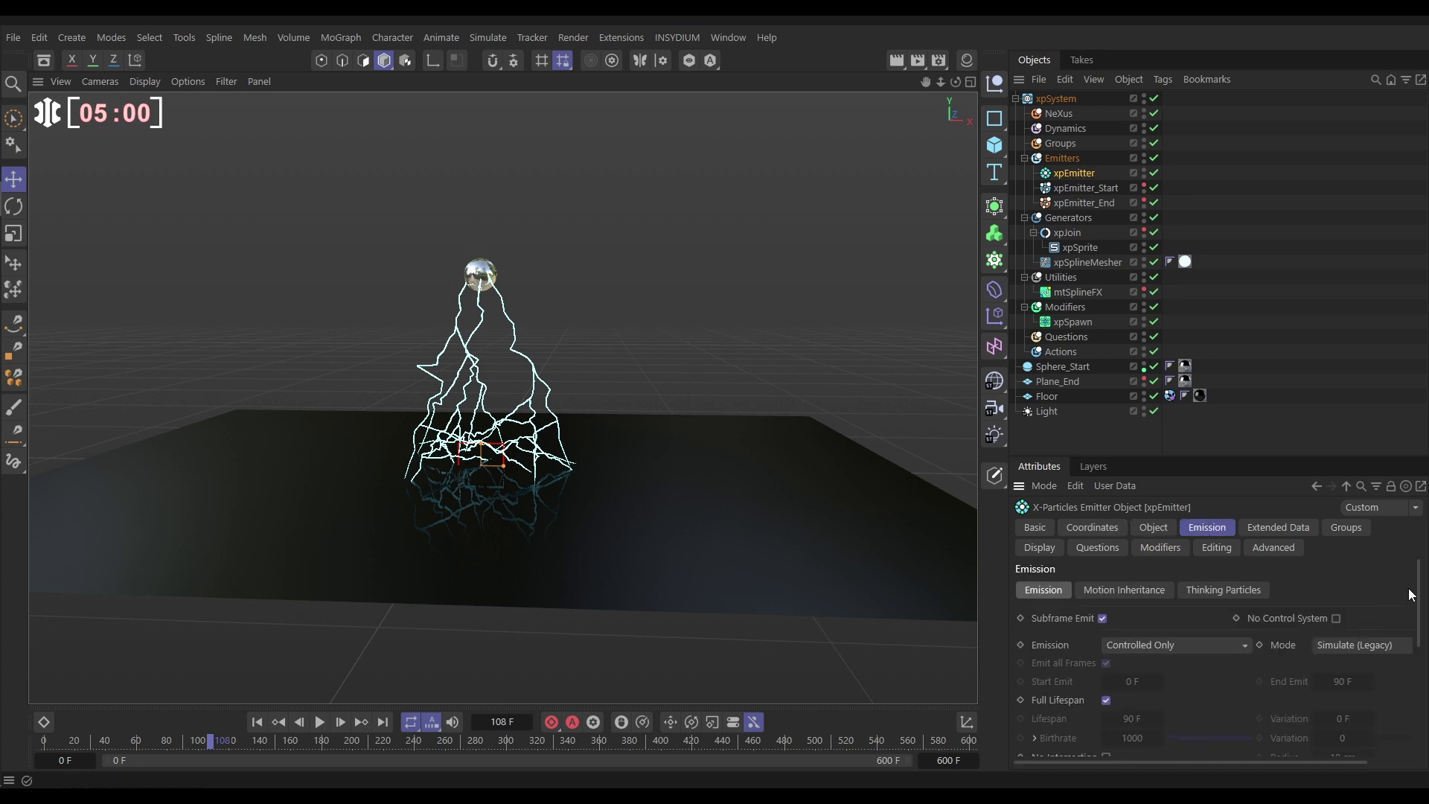
{"action": "left_click_drag", "start_coordinate": [1412, 595], "coordinate": [1389, 647]}
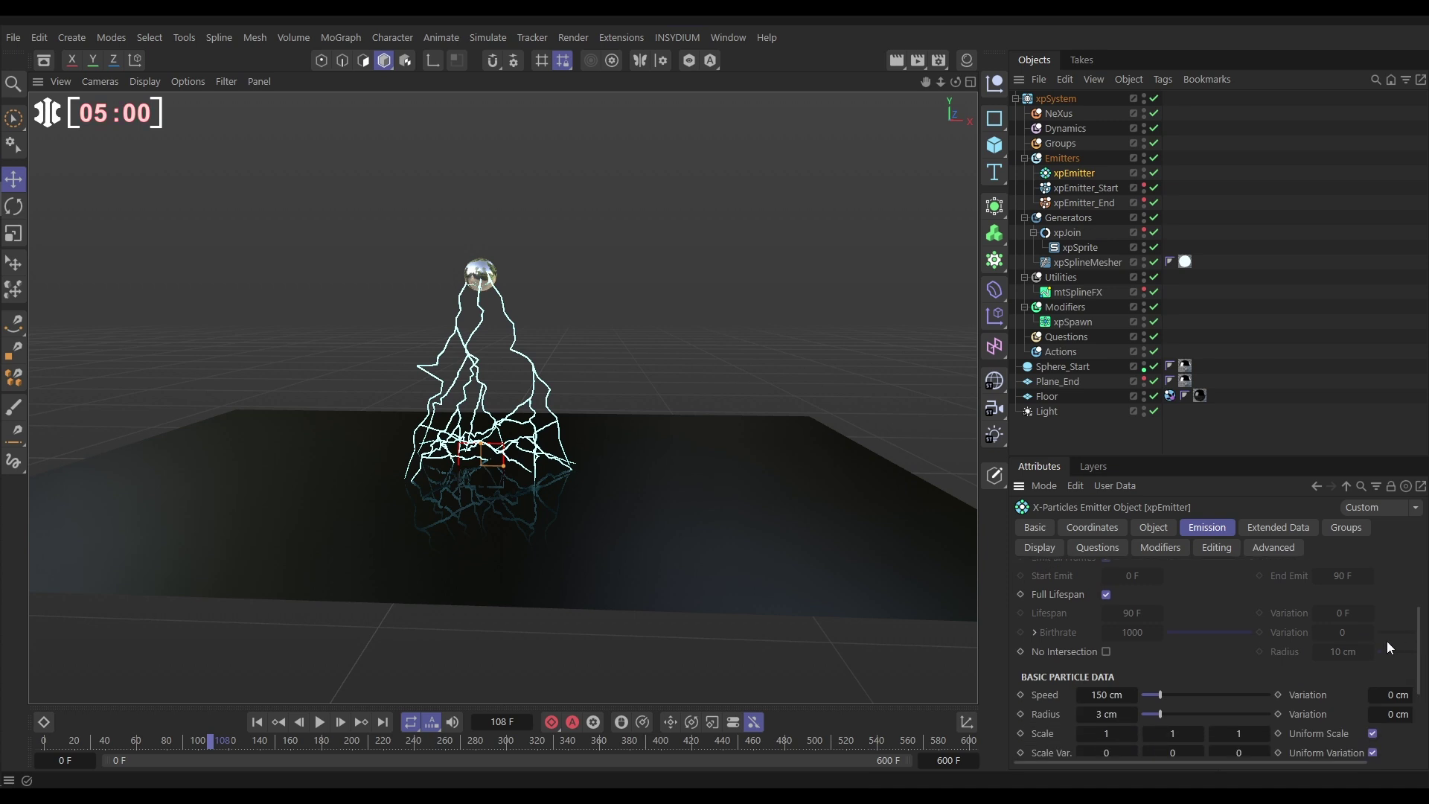
{"action": "left_click", "coordinate": [1106, 594]}
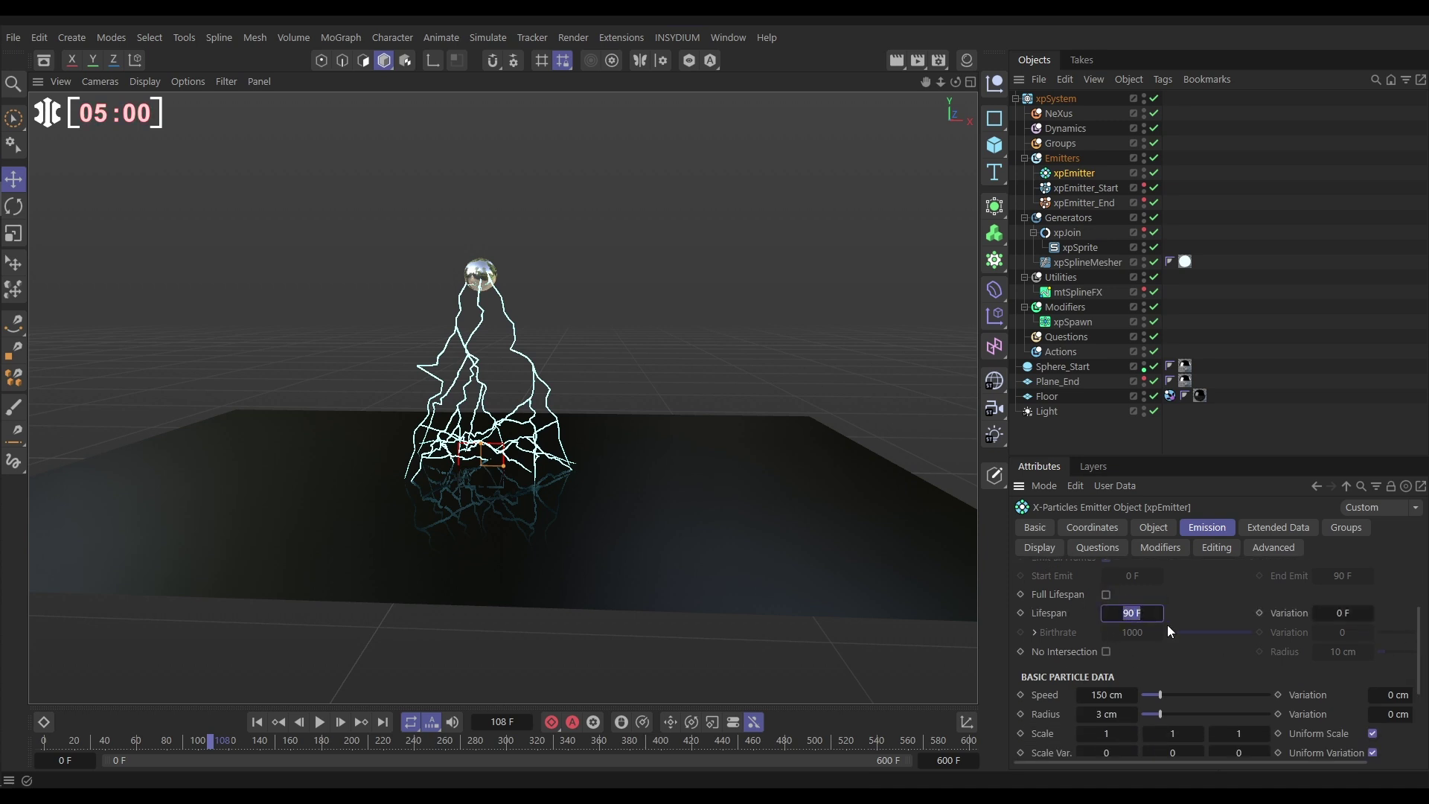
{"action": "type", "text": "10"}
{"action": "key", "text": "Tab"}
{"action": "type", "text": "5"}
Set the emitter's particle speed to 200 cm with 150 cm variation
{"action": "left_click", "coordinate": [1108, 694]}
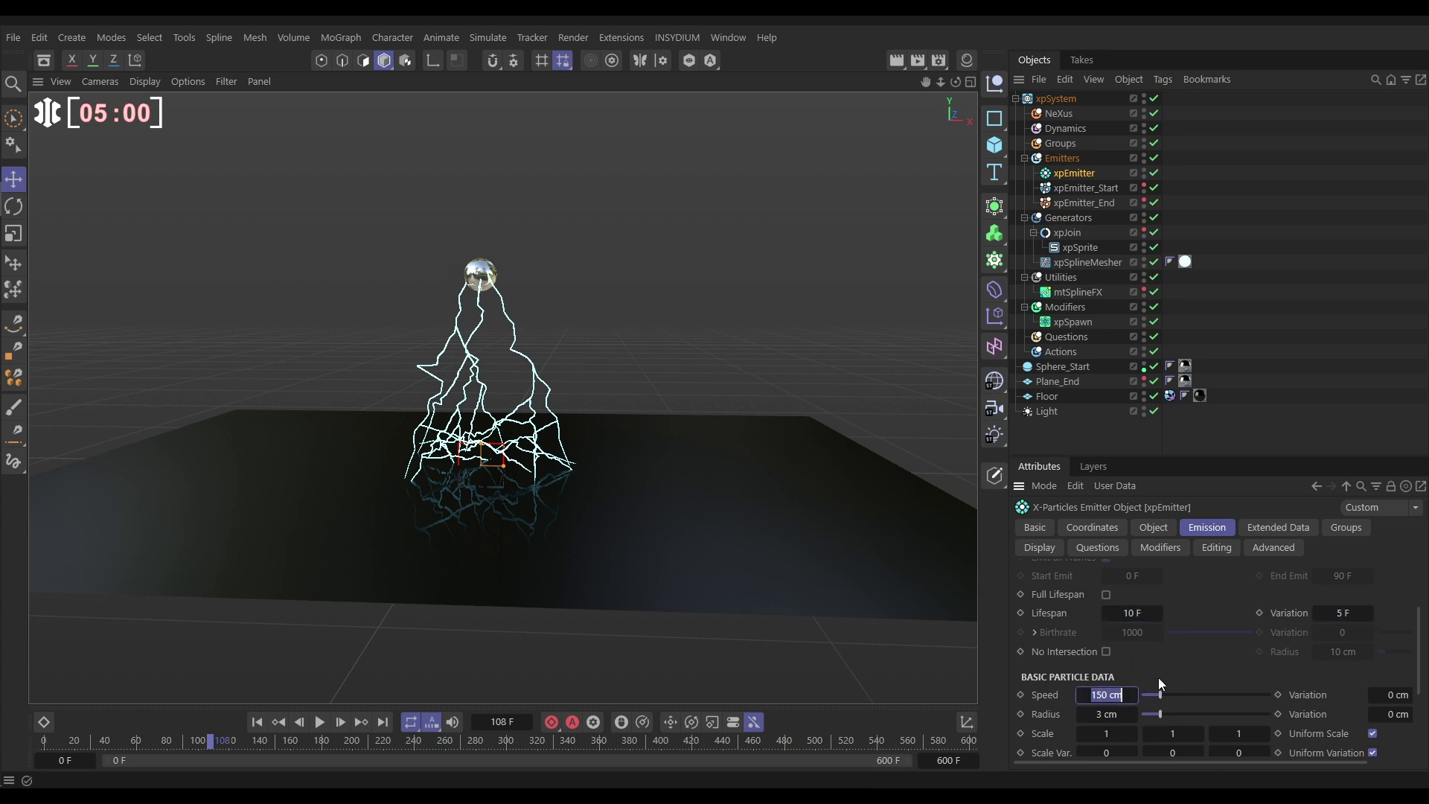
{"action": "type", "text": "200"}
{"action": "key", "text": "Tab"}
{"action": "type", "text": "150"}
{"action": "key", "text": "Return"}
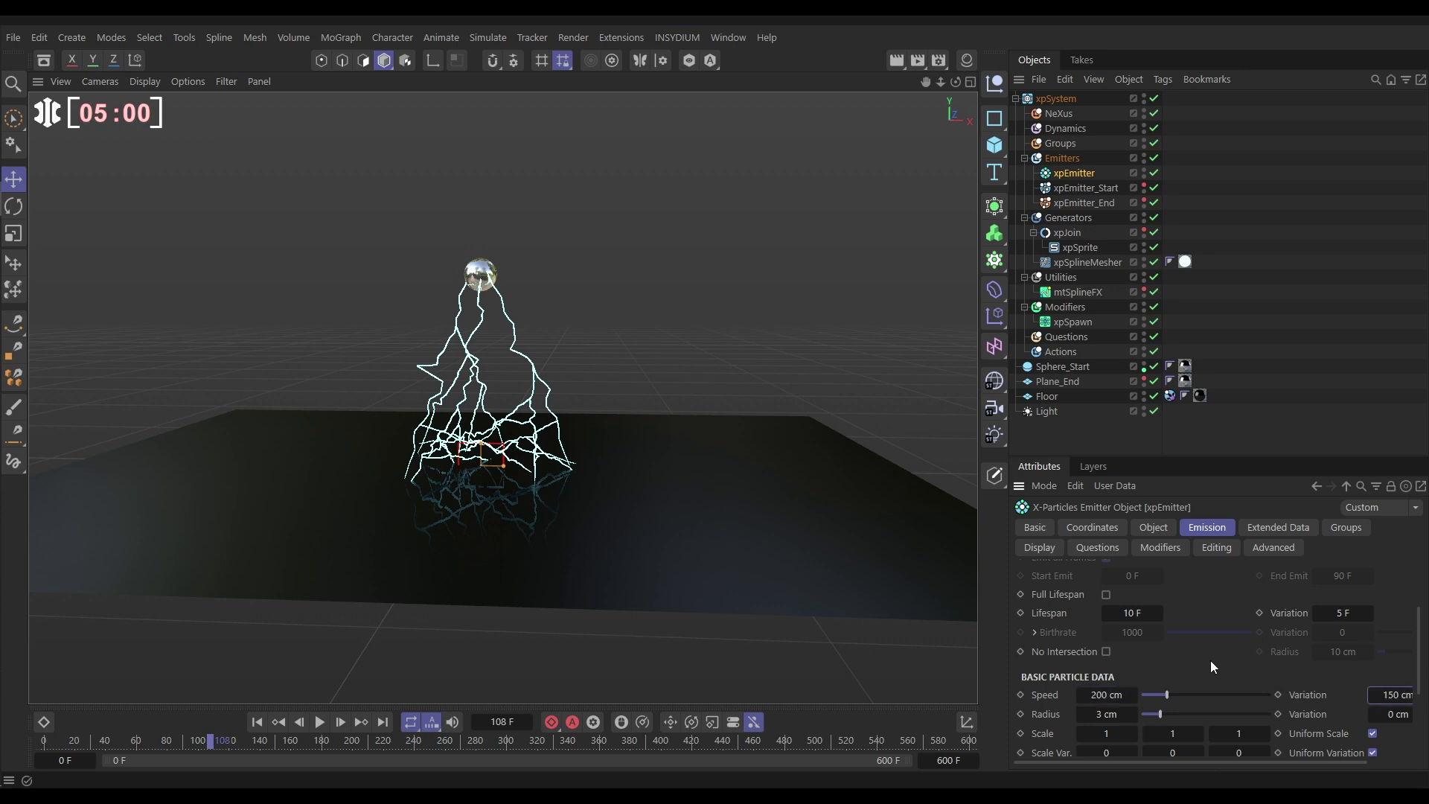
Display the emitter's particles as Lines at a 40% size factor
{"action": "left_click", "coordinate": [1035, 548]}
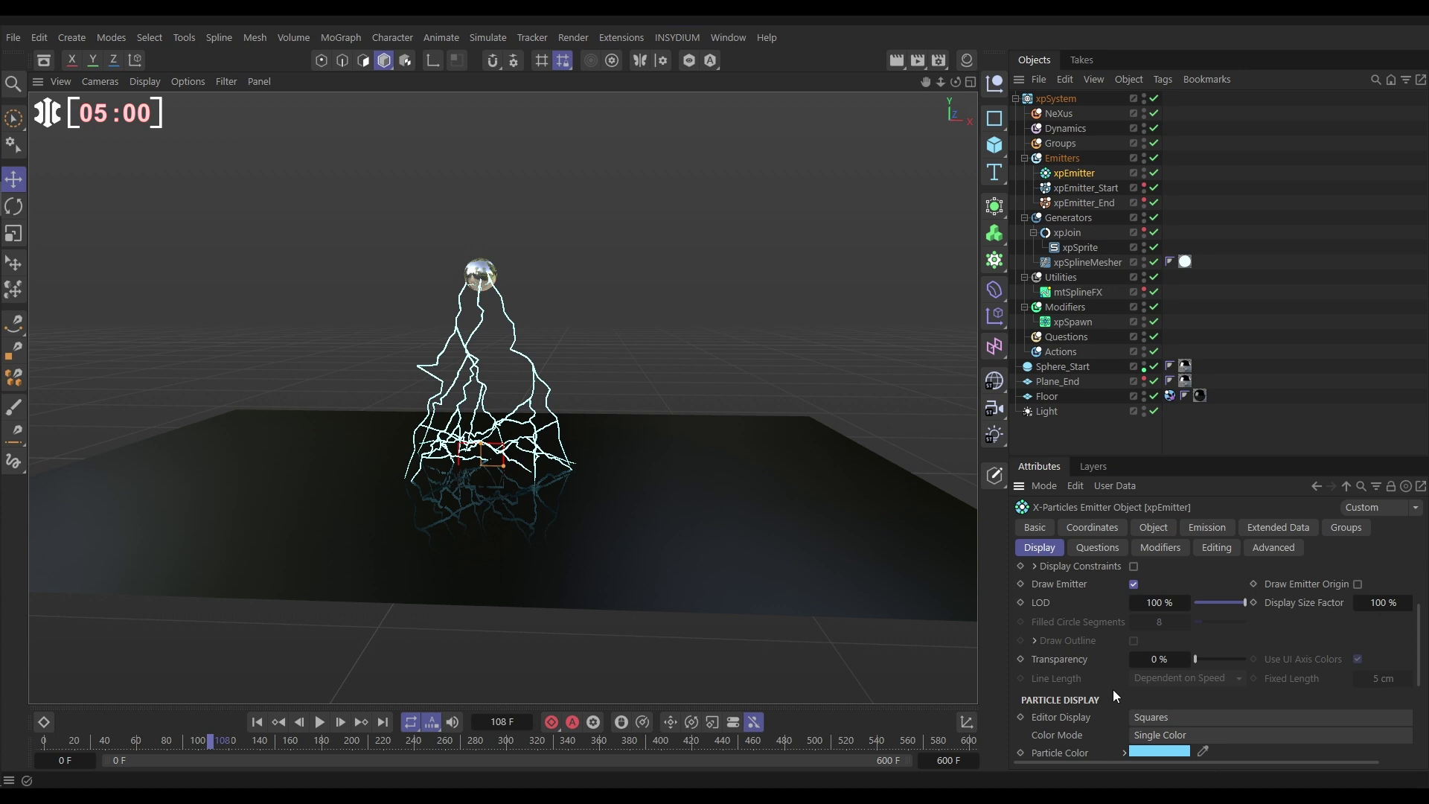
{"action": "left_click", "coordinate": [1145, 717]}
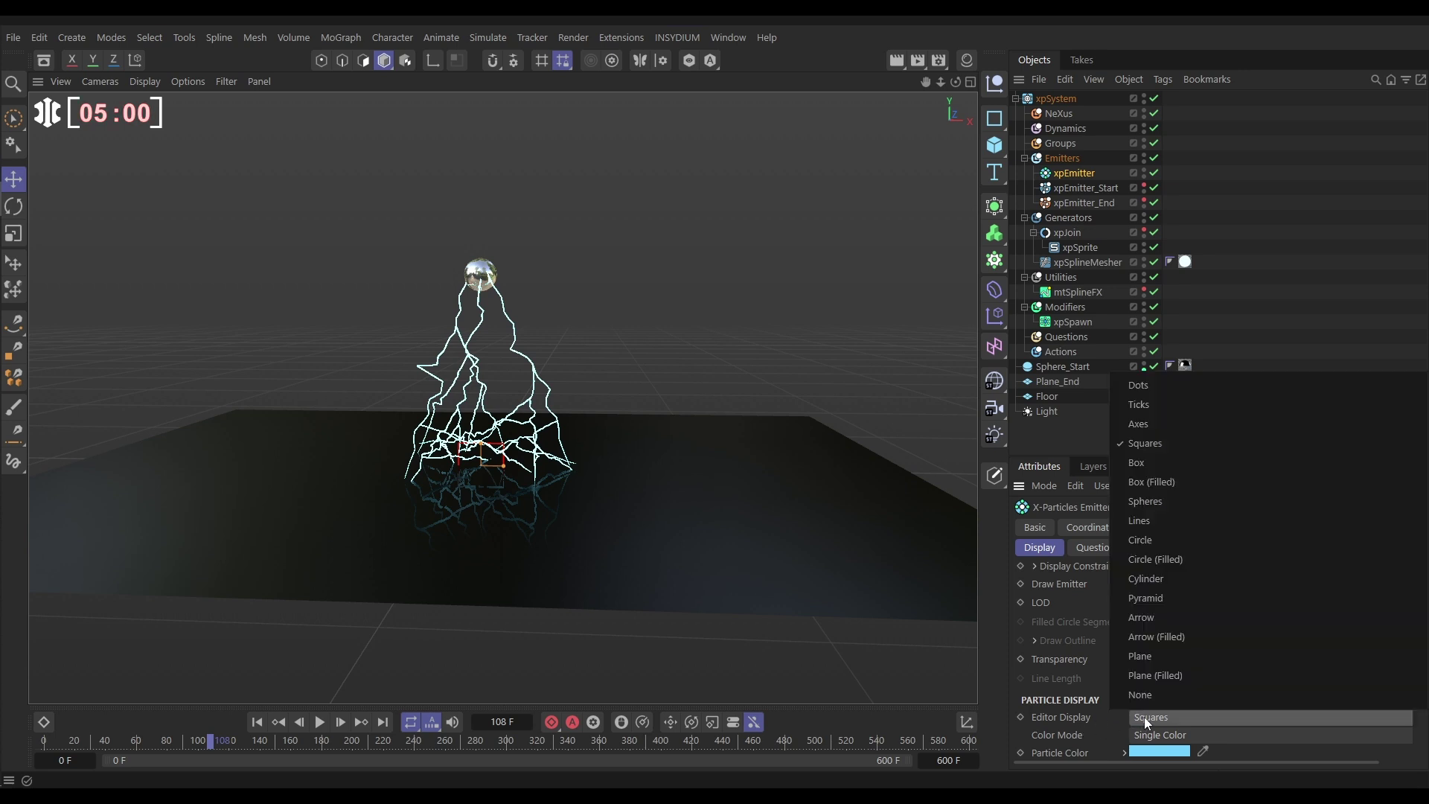
{"action": "left_click", "coordinate": [1150, 529]}
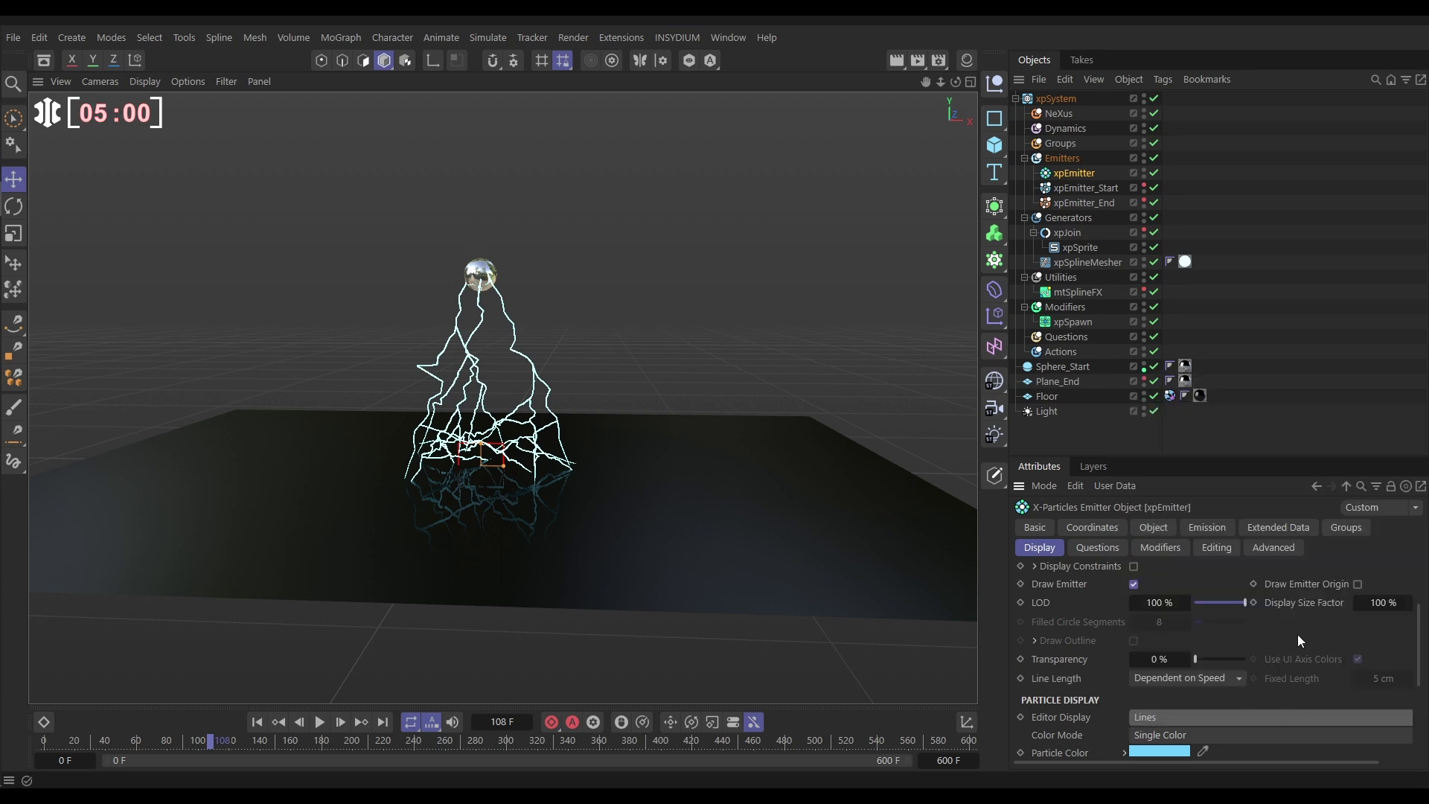
{"action": "left_click", "coordinate": [1384, 606]}
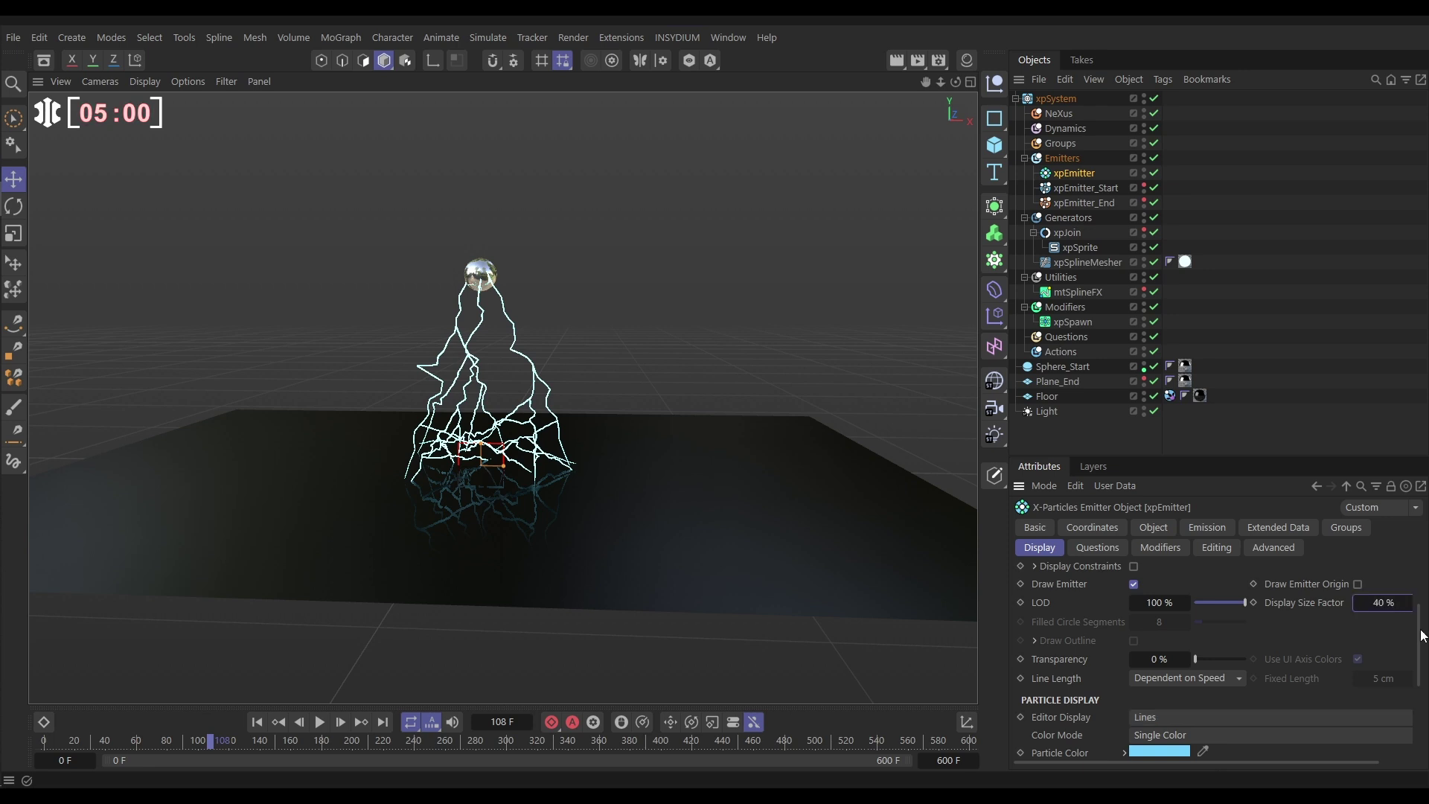
Set the particle colour to a pale tan shade
{"action": "scroll", "coordinate": [1424, 635], "scroll_direction": "down", "scroll_amount": 2}
{"action": "left_click", "coordinate": [1174, 701]}
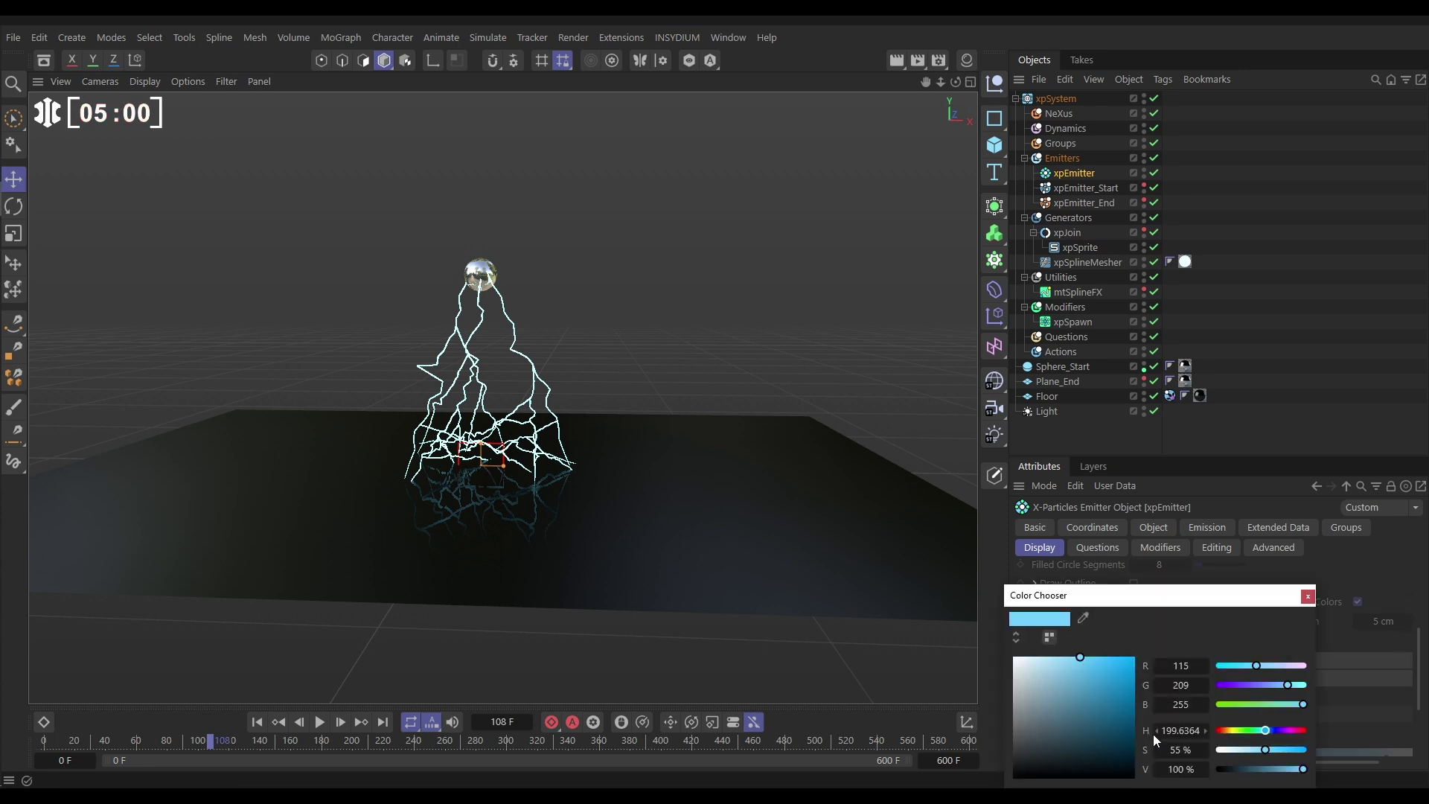
{"action": "left_click", "coordinate": [1229, 730]}
{"action": "left_click_drag", "start_coordinate": [1061, 681], "coordinate": [1055, 674]}
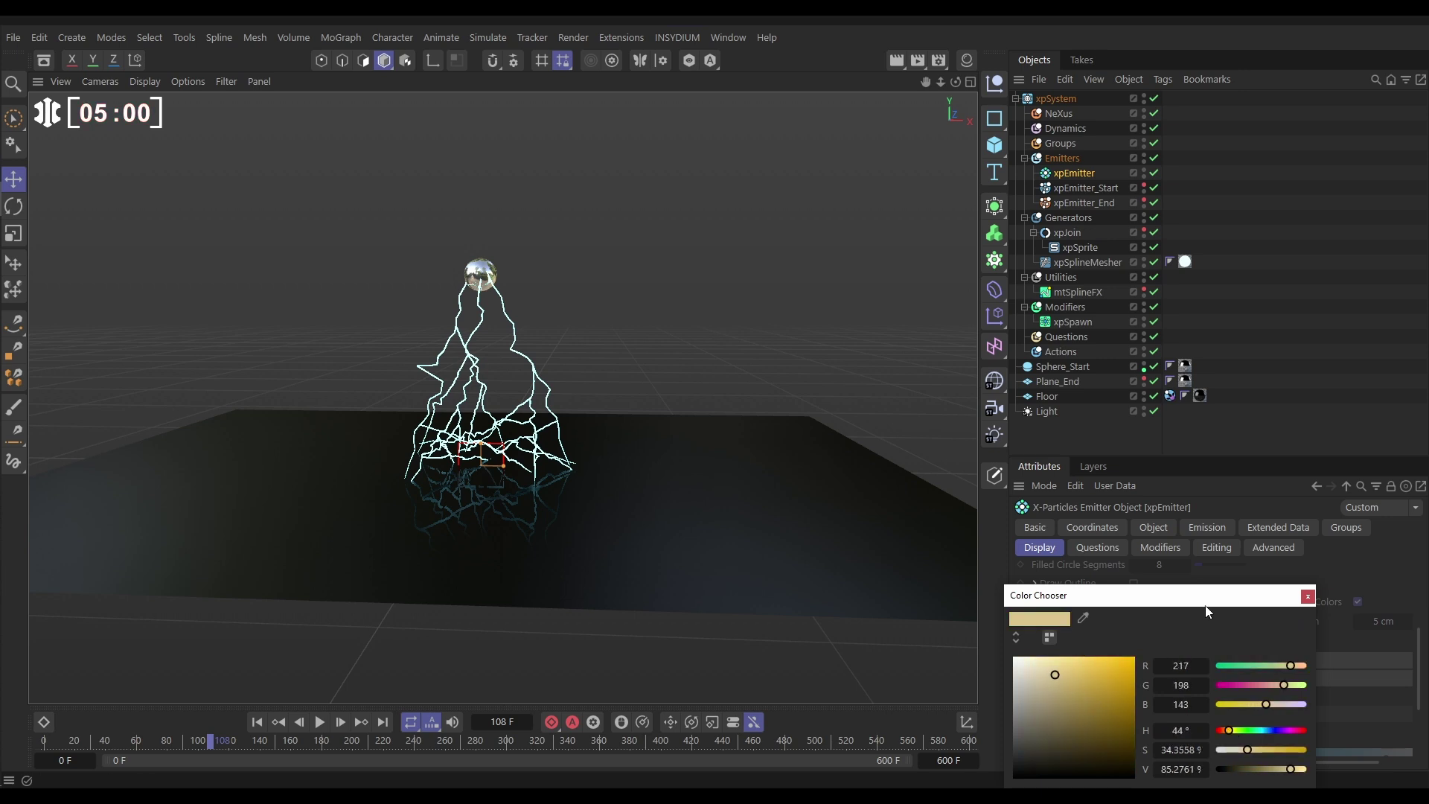
{"action": "left_click", "coordinate": [1307, 596]}
Set xpSpawn to spawn 60 particles per frame with a variation of 20
{"action": "left_click", "coordinate": [1072, 322]}
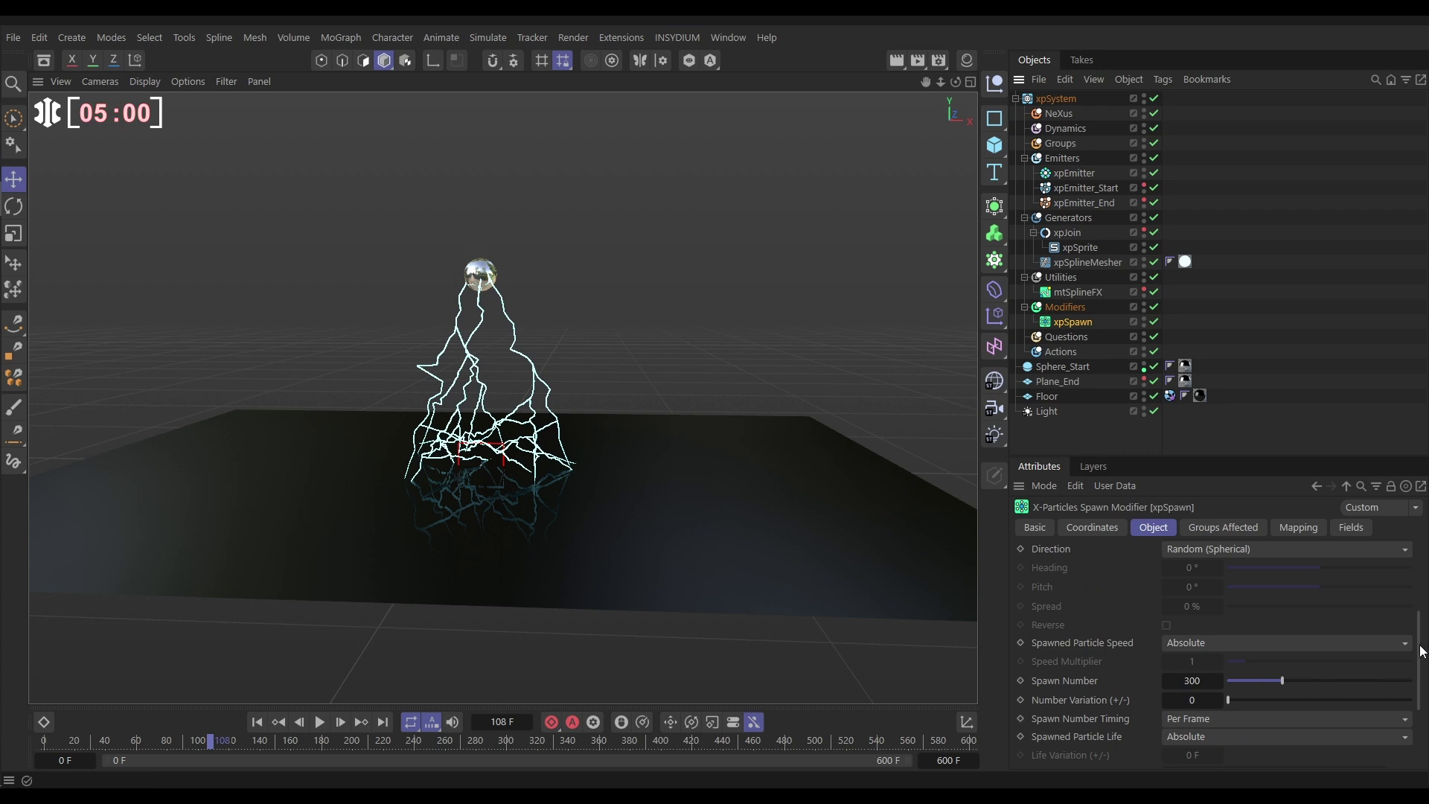
{"action": "scroll", "coordinate": [1393, 681], "scroll_direction": "up", "scroll_amount": 2}
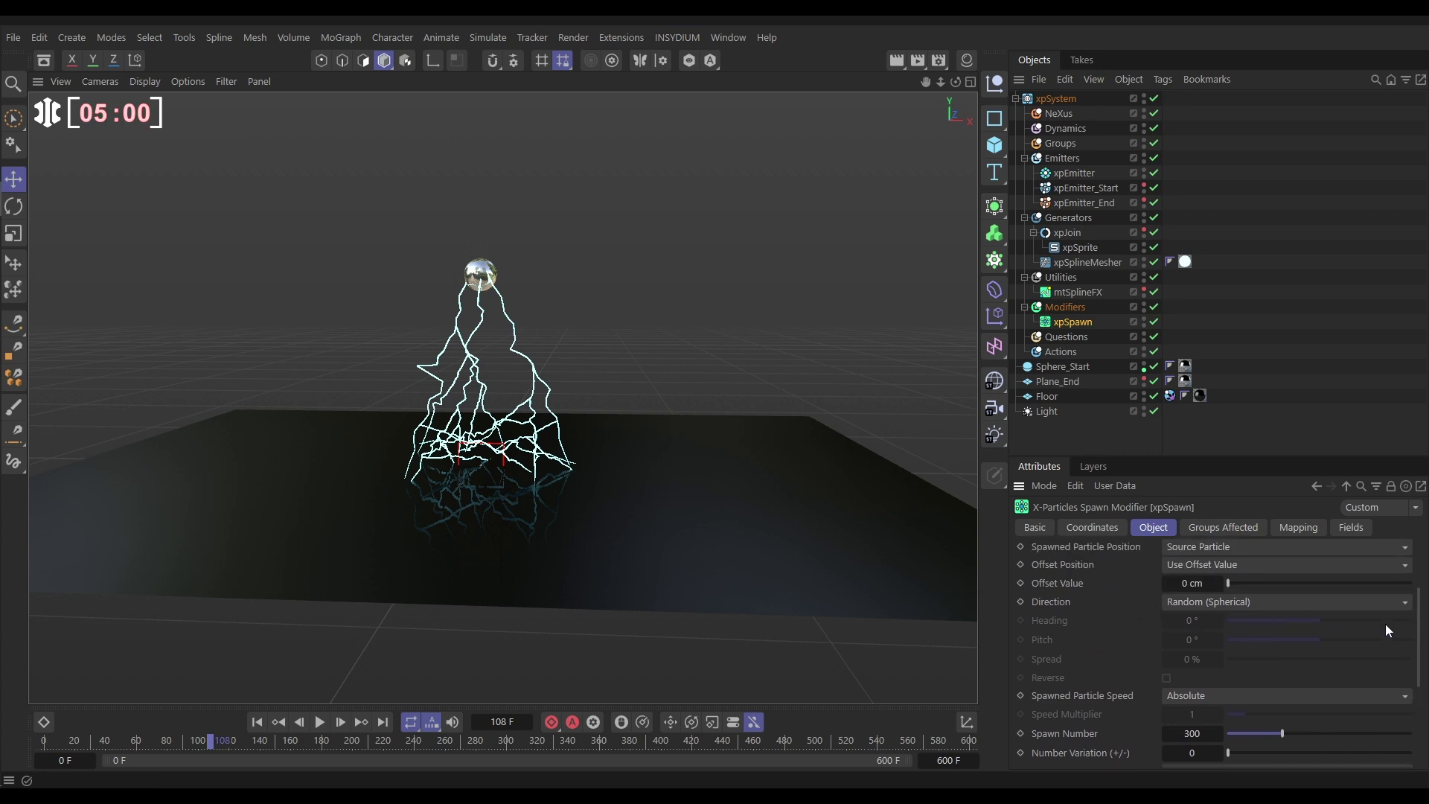
{"action": "scroll", "coordinate": [1423, 627], "scroll_direction": "down", "scroll_amount": 5}
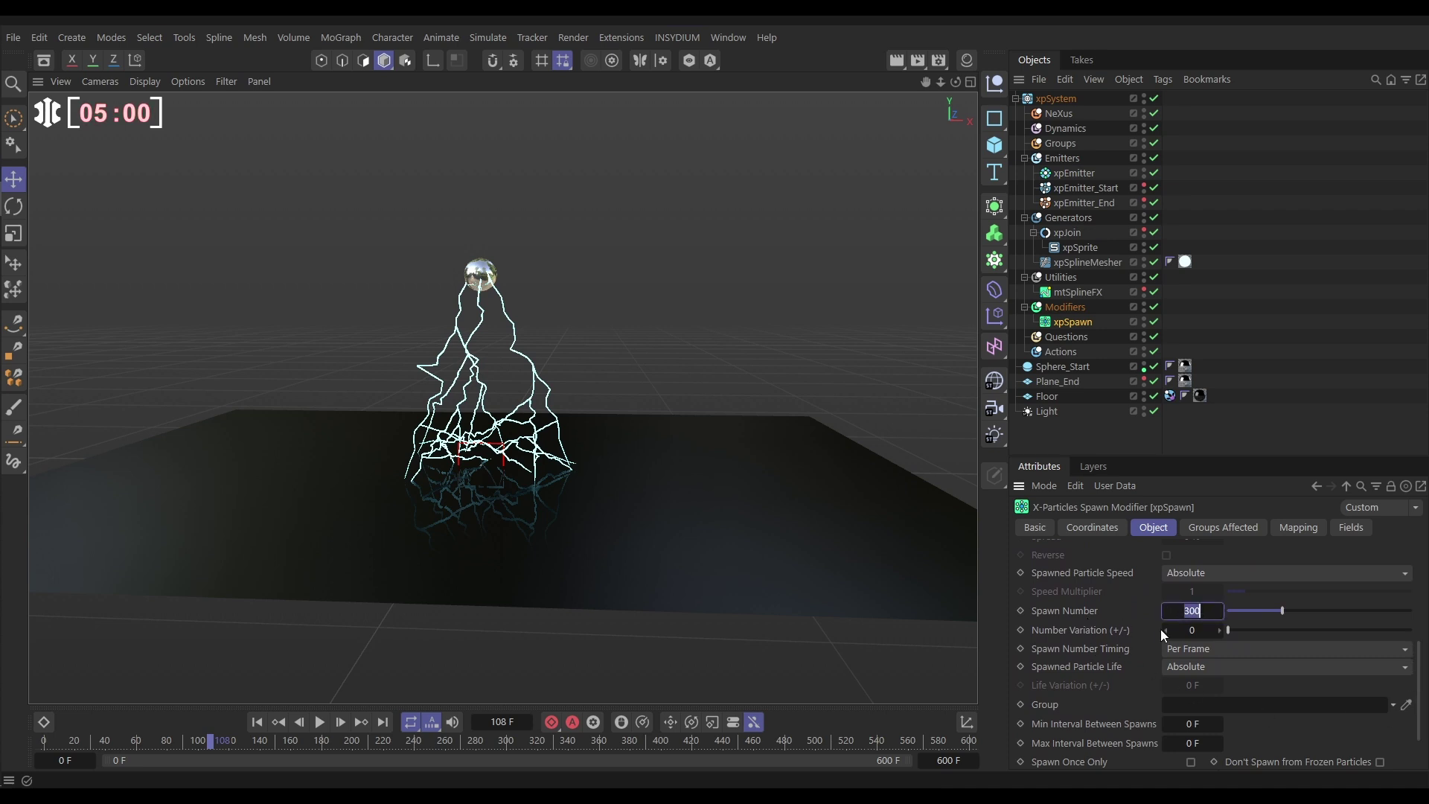
{"action": "type", "text": "60"}
{"action": "key", "text": "Return"}
{"action": "left_click", "coordinate": [1192, 649]}
{"action": "left_click", "coordinate": [1193, 648]}
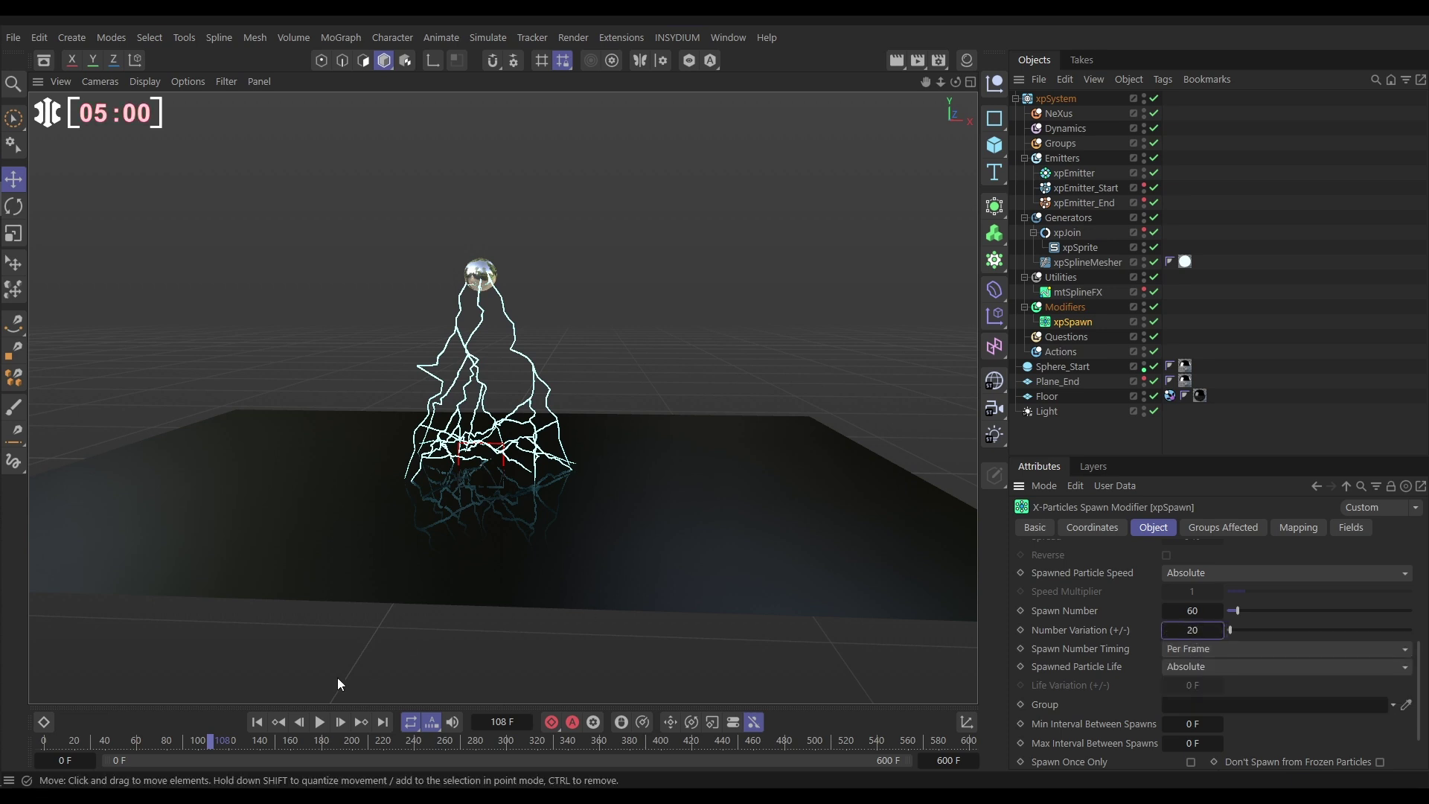
Rewind to frame 0, play the simulation, and pause to inspect the sparks on the plane
{"action": "left_click", "coordinate": [257, 722]}
{"action": "left_click", "coordinate": [569, 290]}
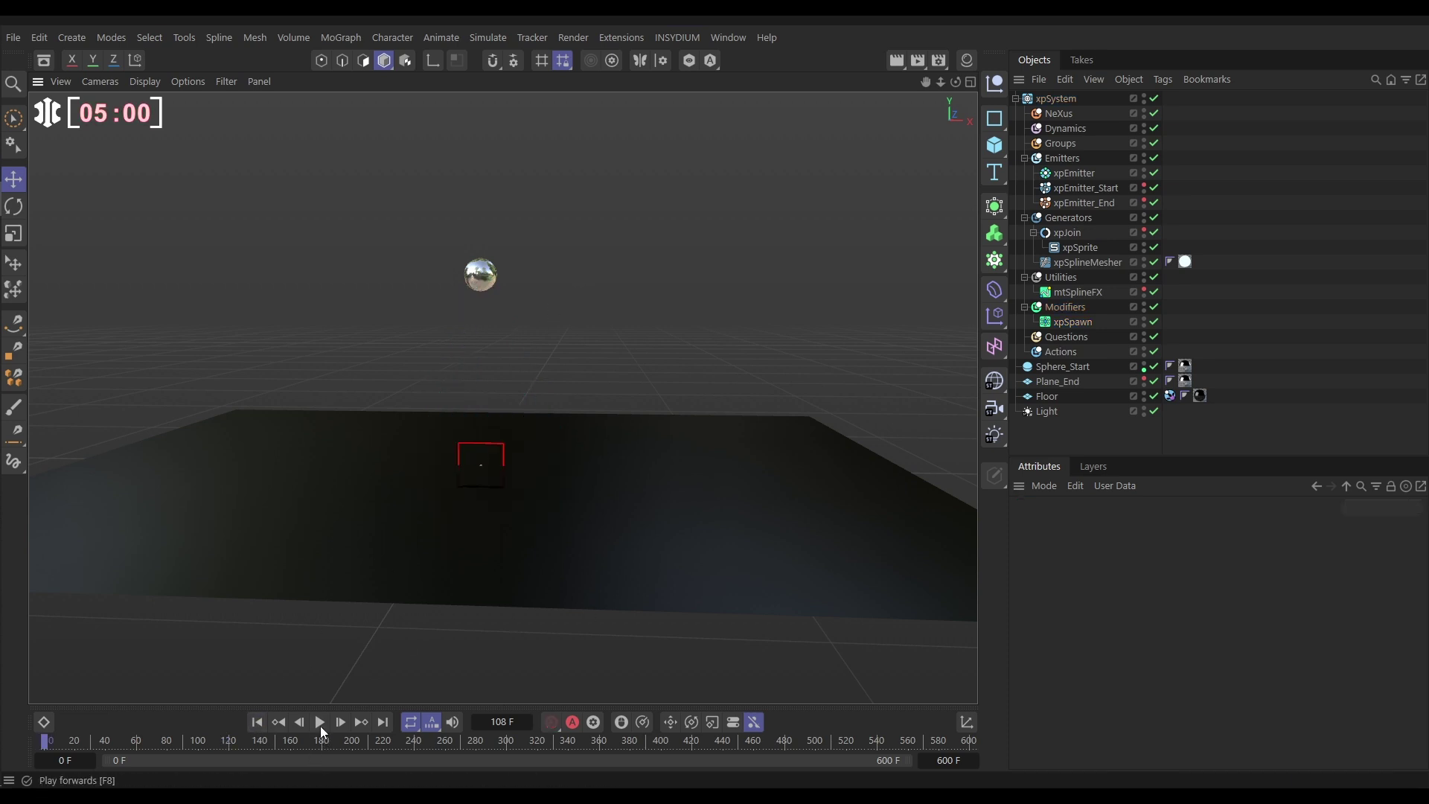
{"action": "left_click", "coordinate": [321, 723]}
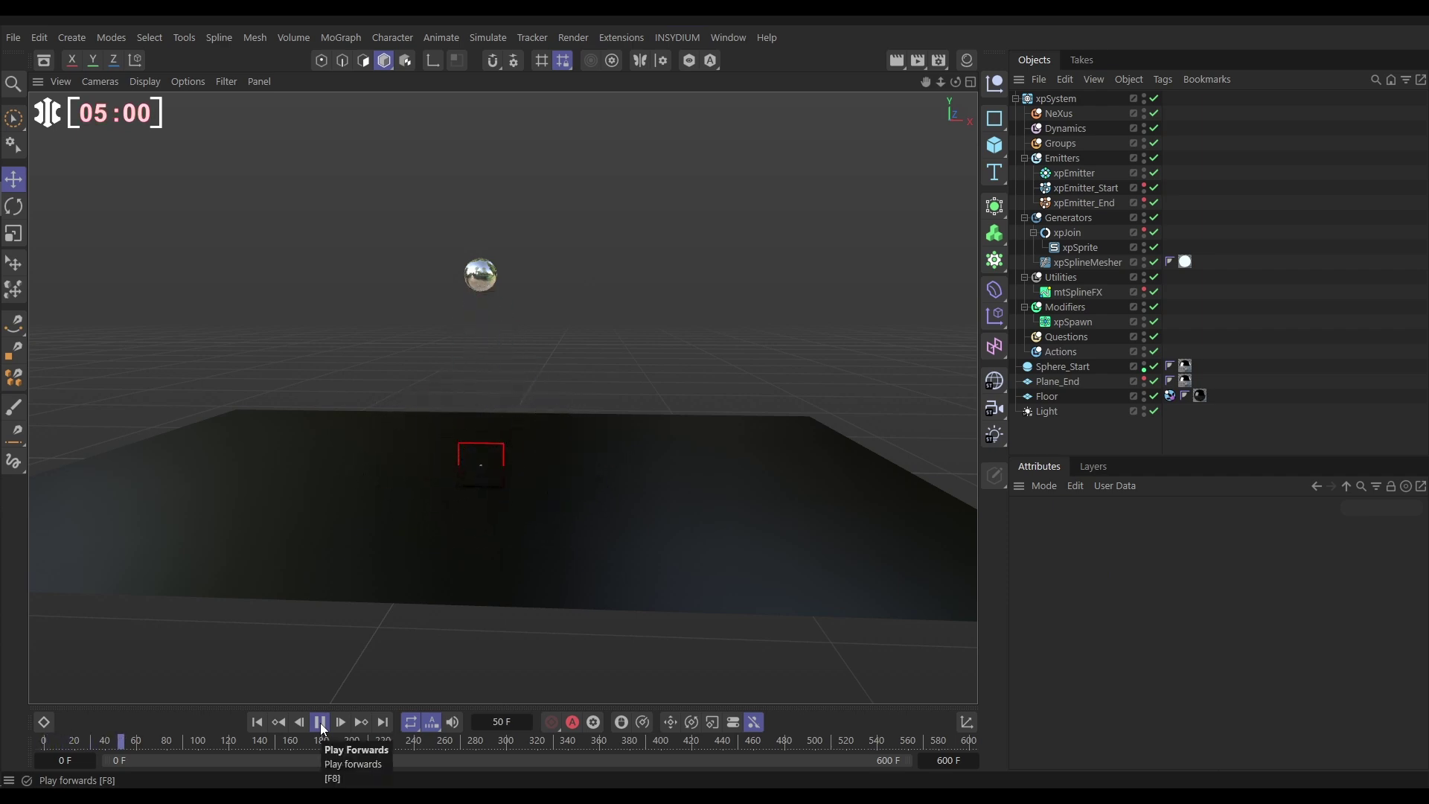
{"action": "left_click", "coordinate": [321, 724]}
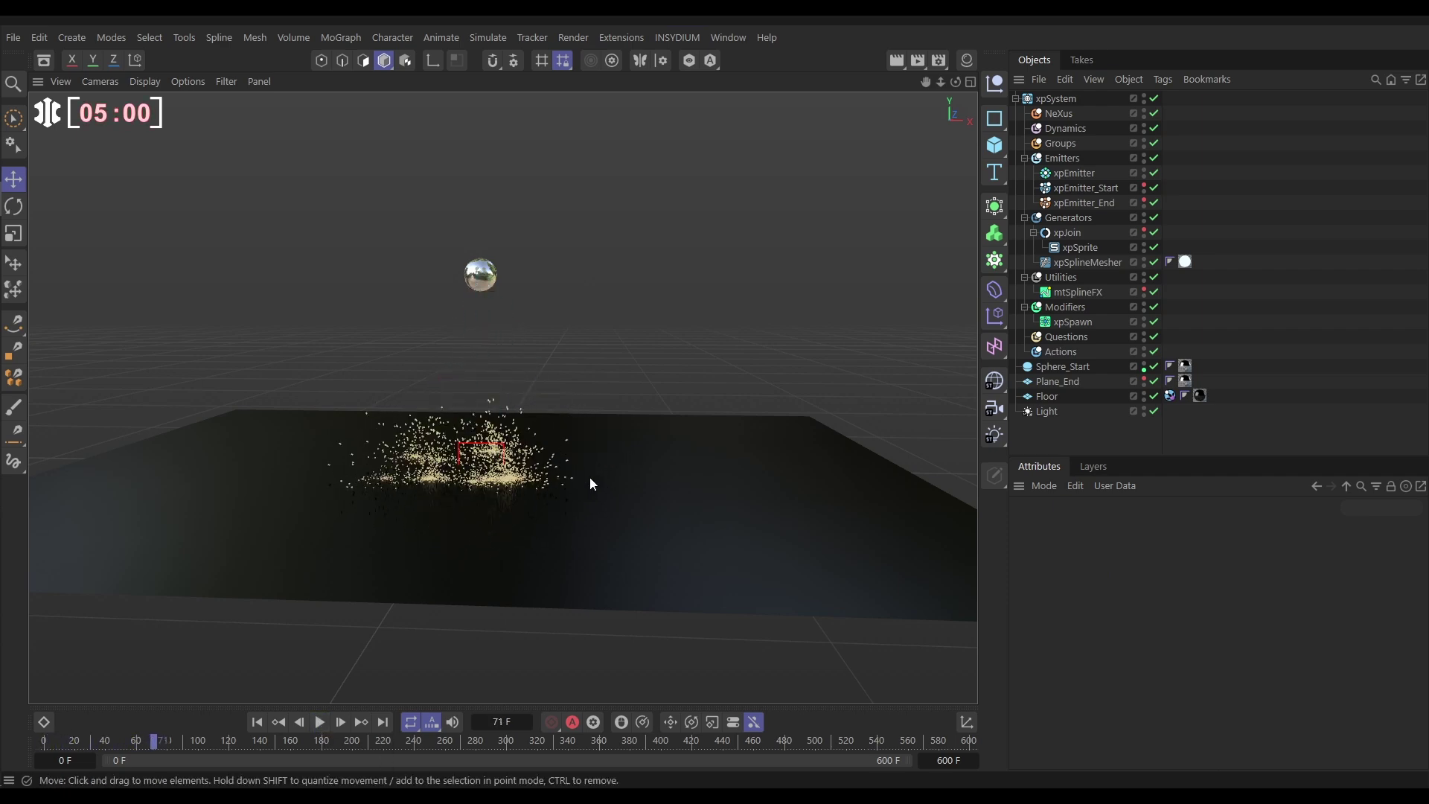
Add an xpGravity modifier to the Modifiers folder
{"action": "left_click", "coordinate": [1072, 308]}
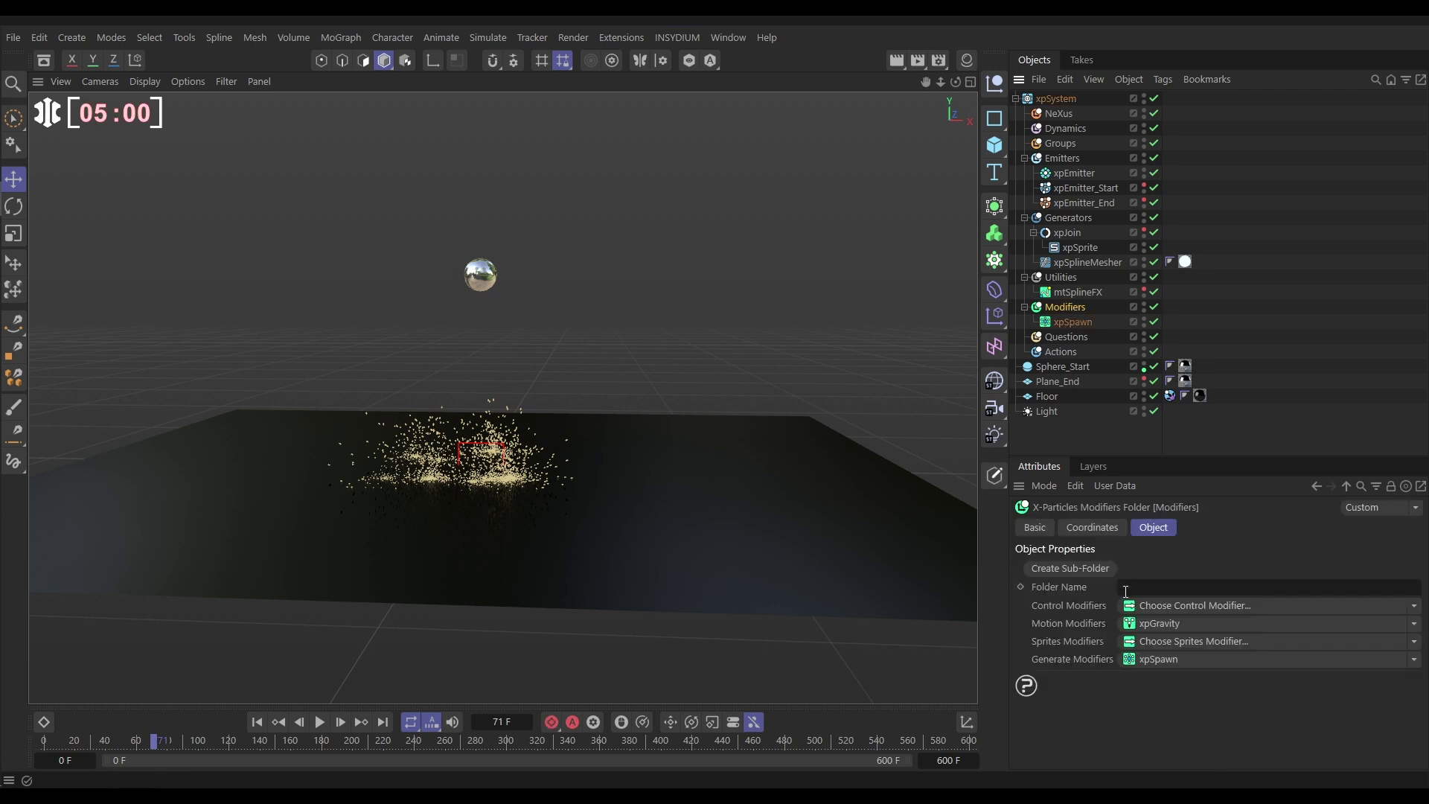
{"action": "left_click", "coordinate": [1415, 626]}
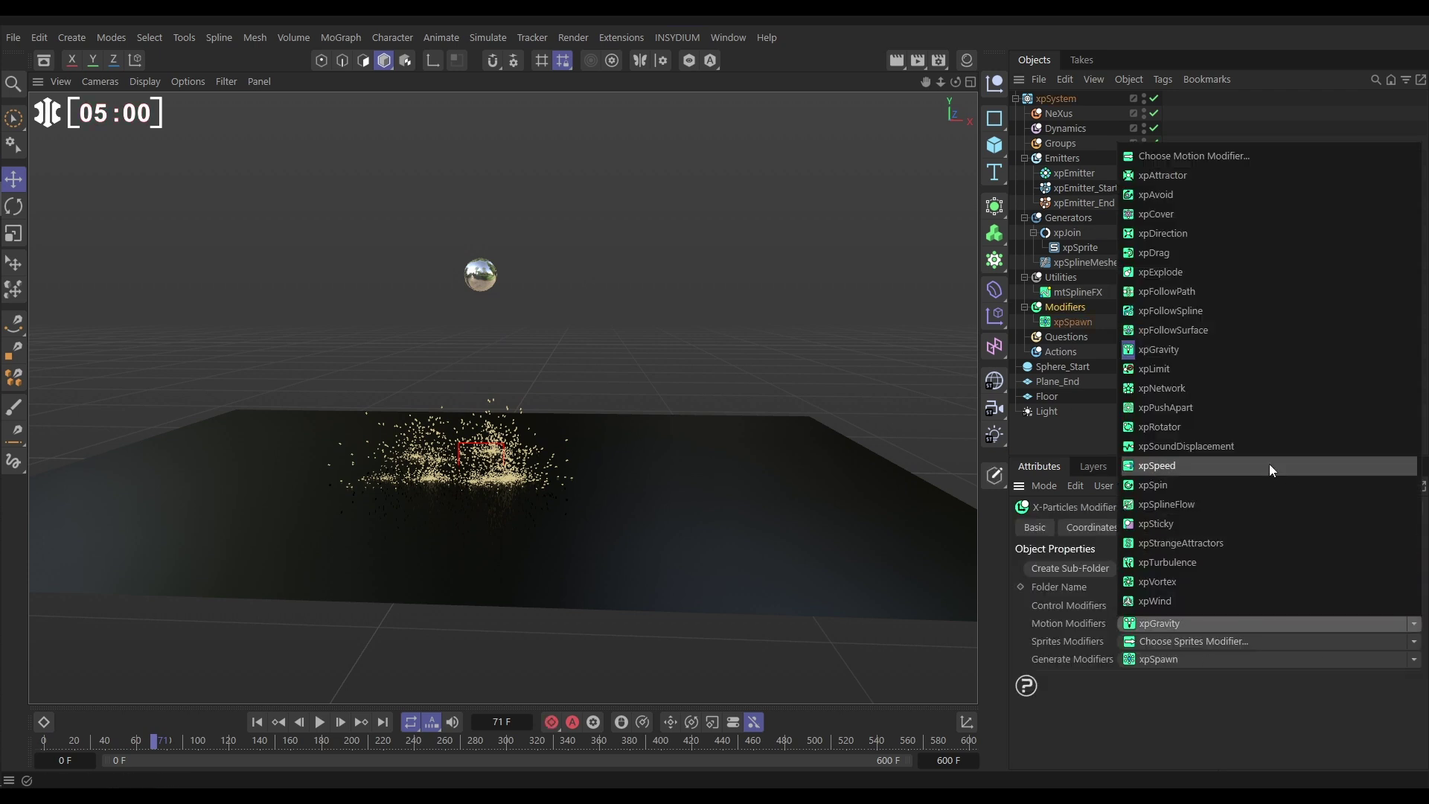
{"action": "left_click", "coordinate": [1167, 365]}
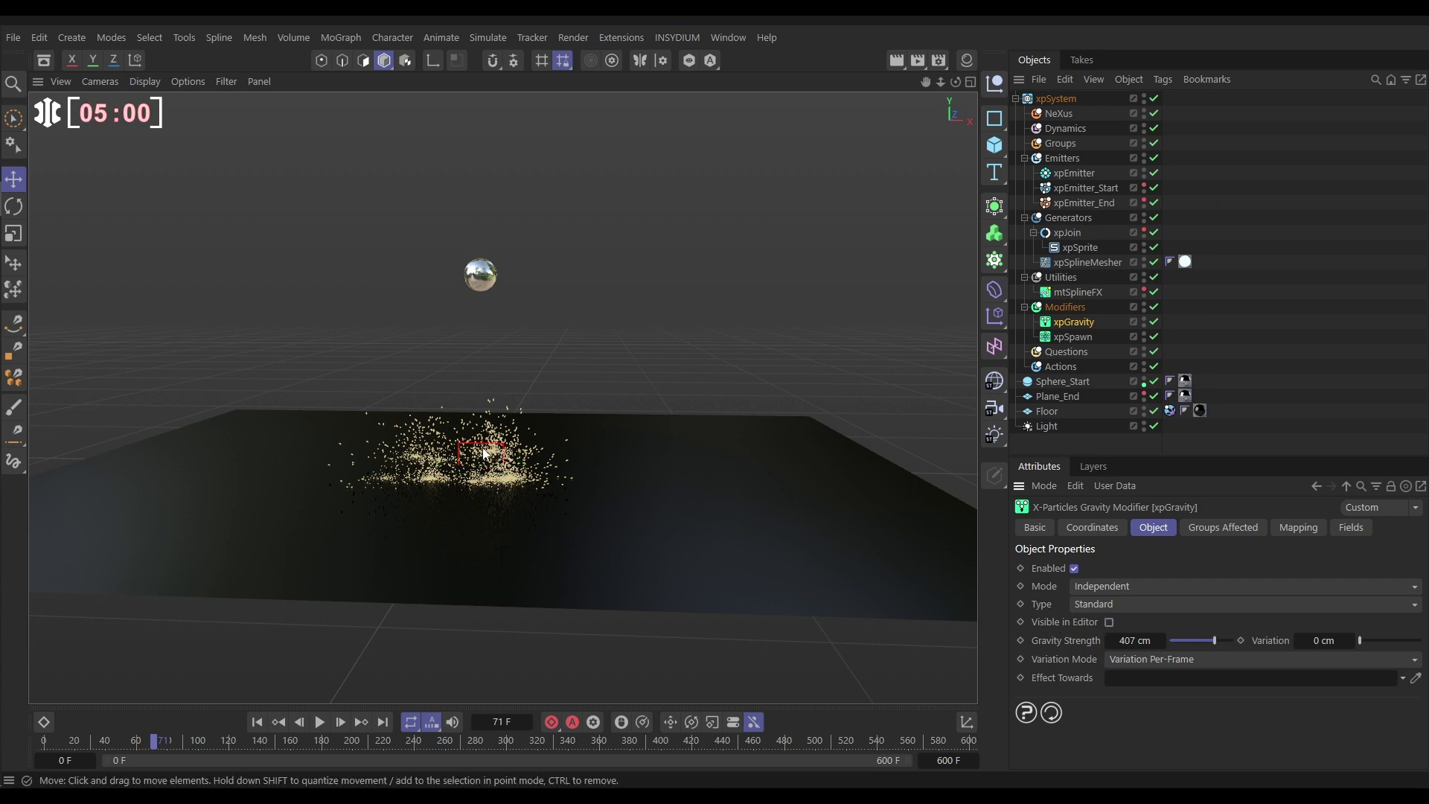
Deselect everything, rewind to the start and replay to watch the sparks fall
{"action": "left_click", "coordinate": [1077, 174]}
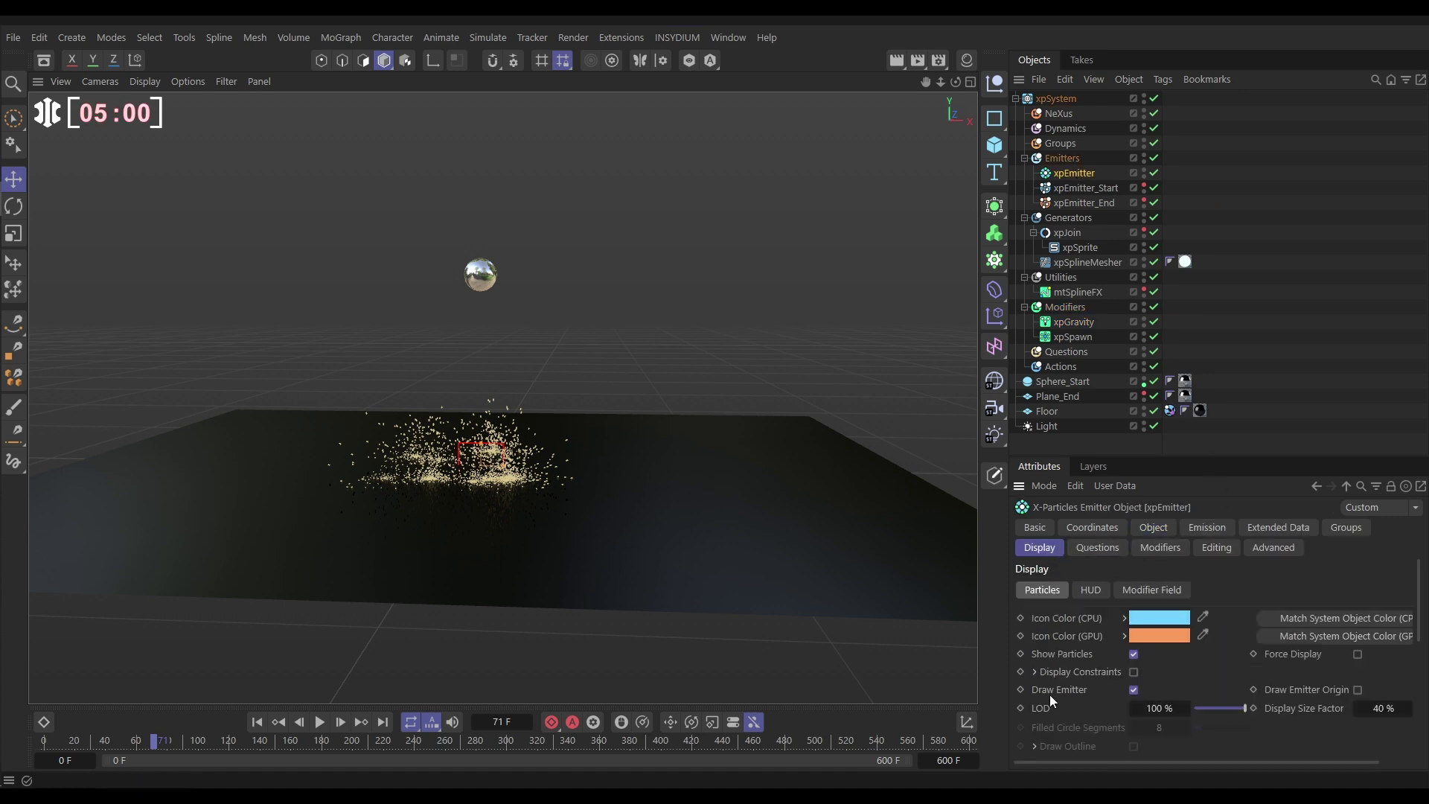
{"action": "left_click", "coordinate": [561, 452]}
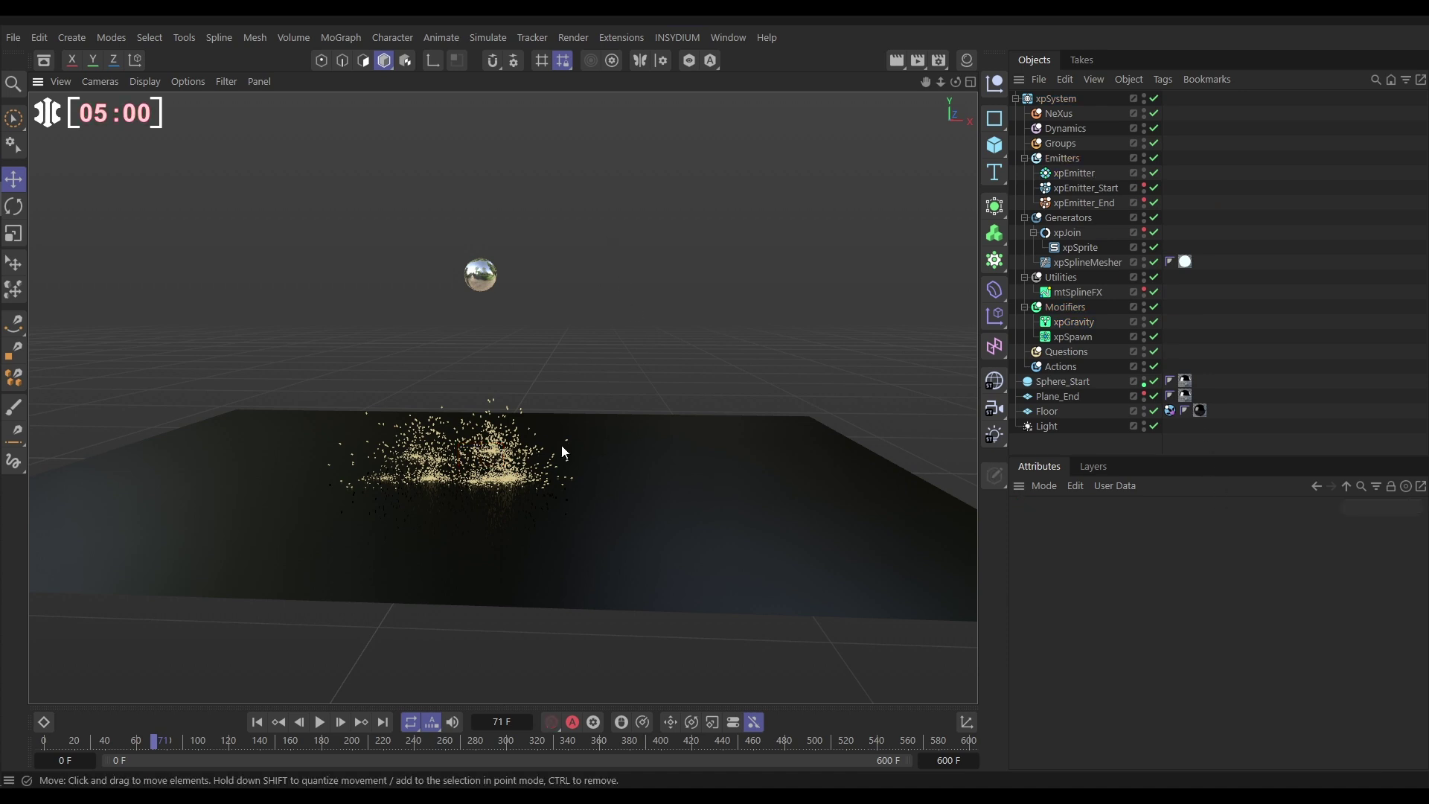
{"action": "left_click", "coordinate": [257, 722]}
{"action": "left_click", "coordinate": [320, 722]}
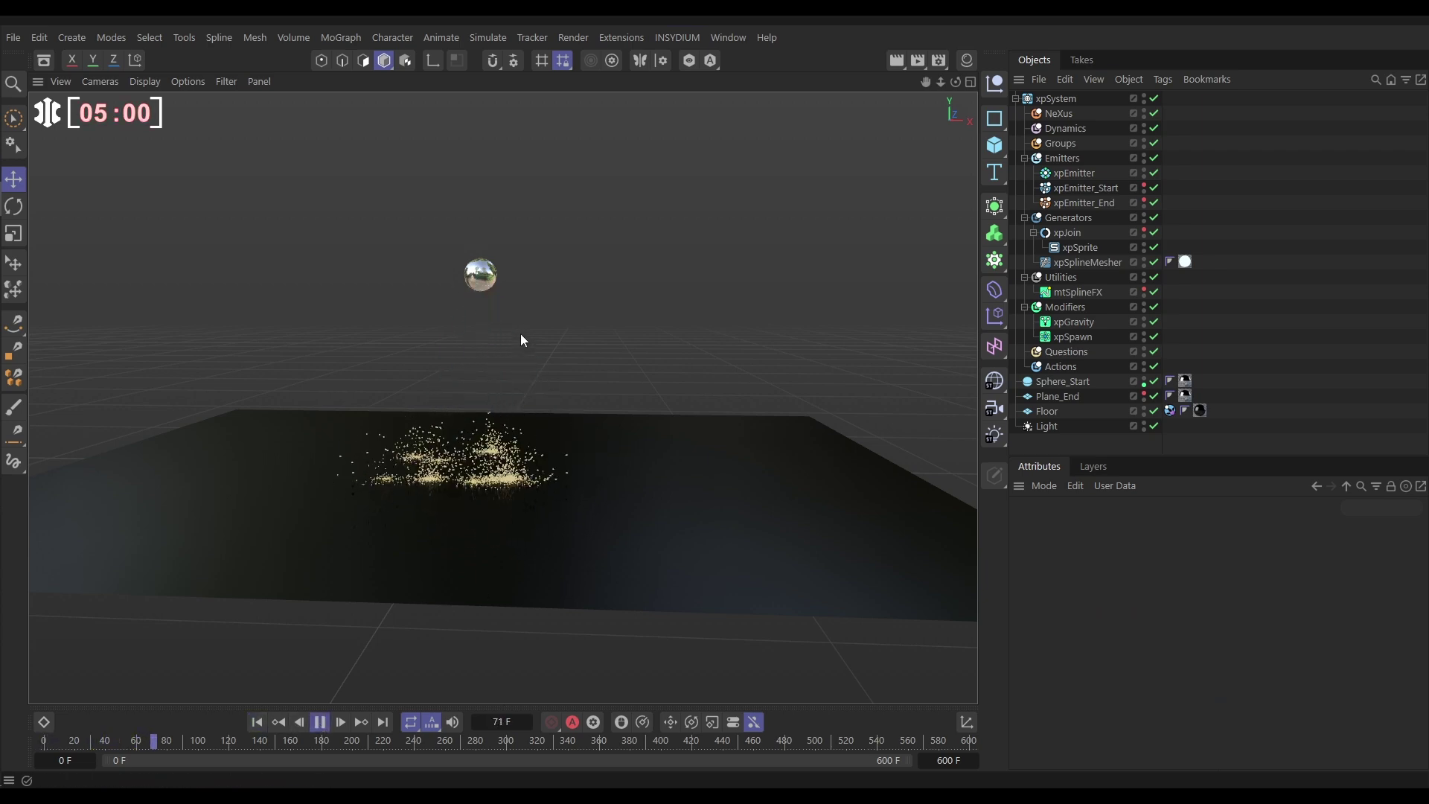
Drag Sphere_Start left along X during playback so the bolts strike the plane at an angle
{"action": "left_click", "coordinate": [483, 274]}
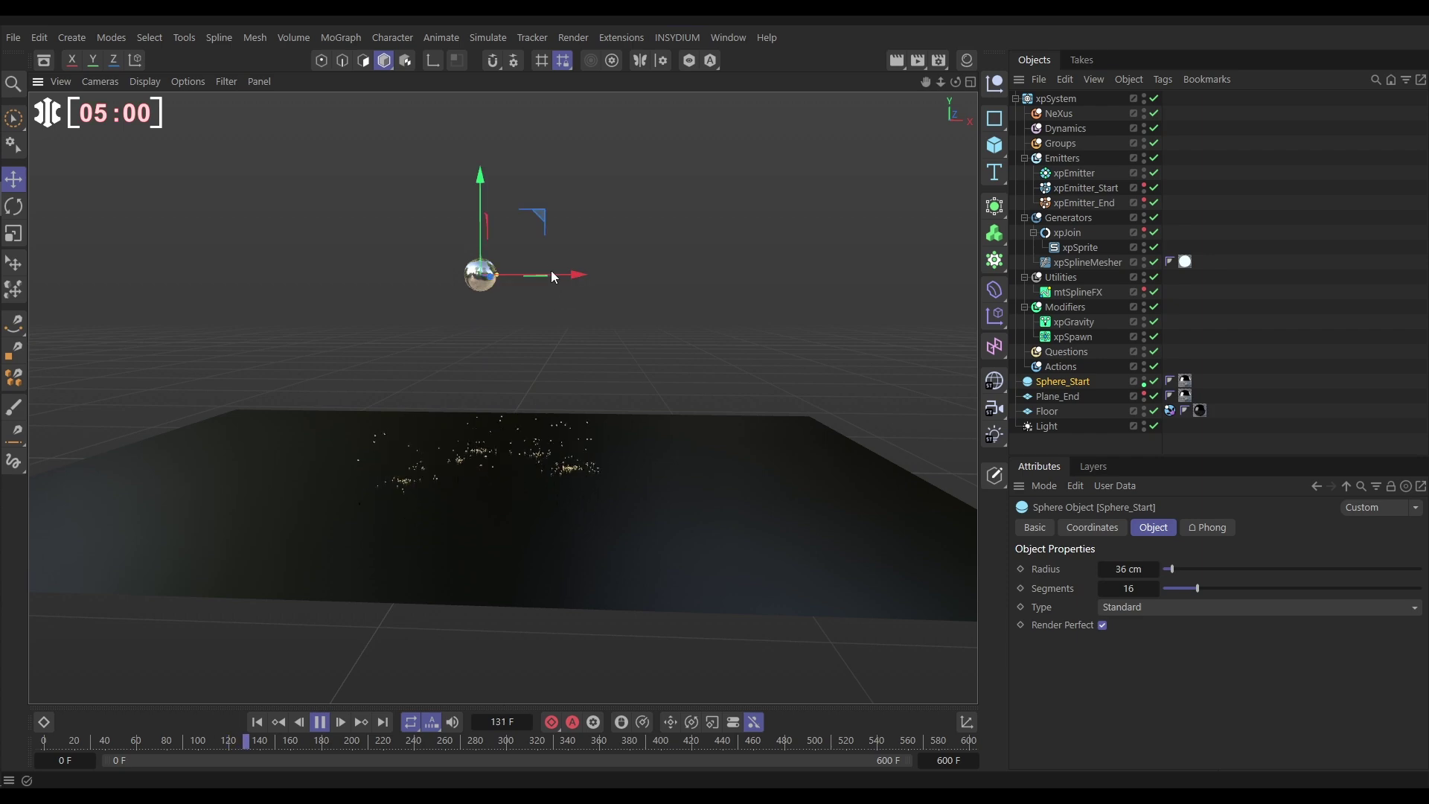
{"action": "left_click_drag", "start_coordinate": [580, 277], "coordinate": [395, 270]}
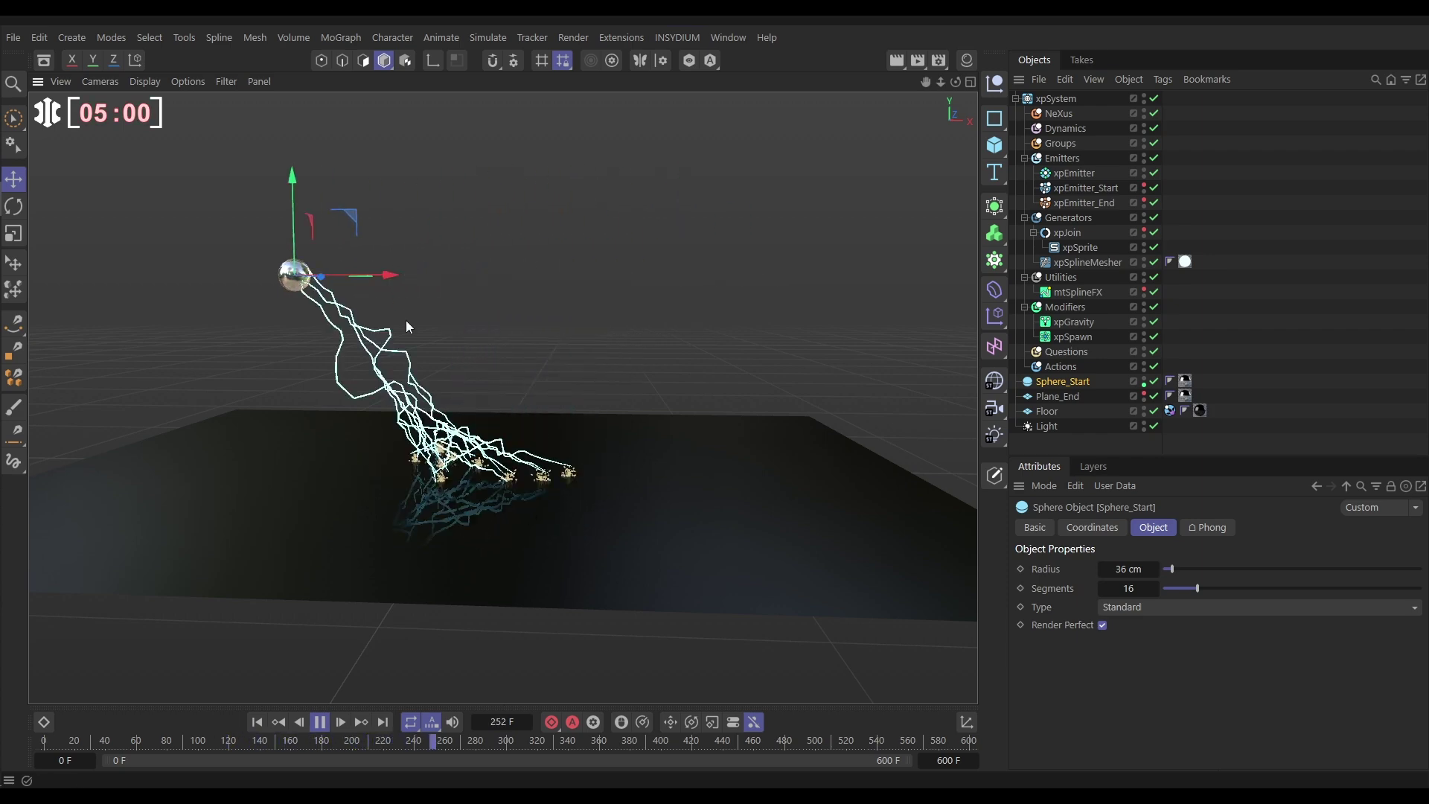